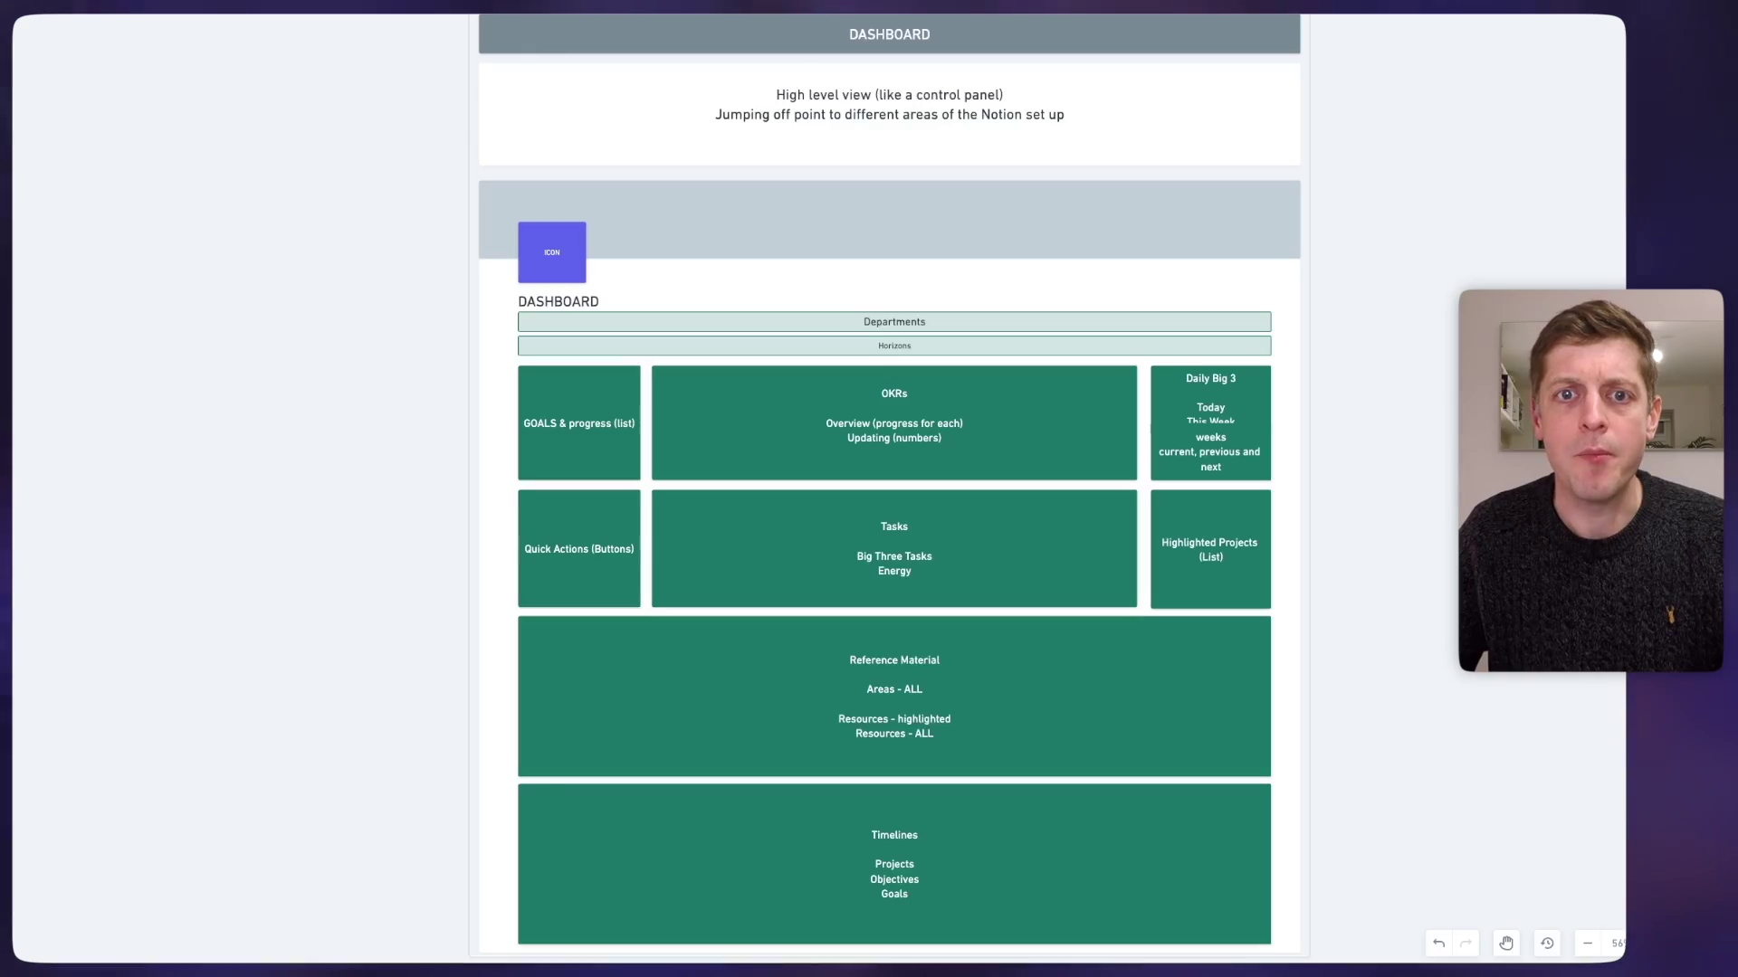
- Look through the dashboard's sections down to the reference material and timelines, and show the objectives Overview in the OKRs section
{"action": "scroll", "coordinate": [635, 386], "scroll_direction": "down", "scroll_amount": 1}
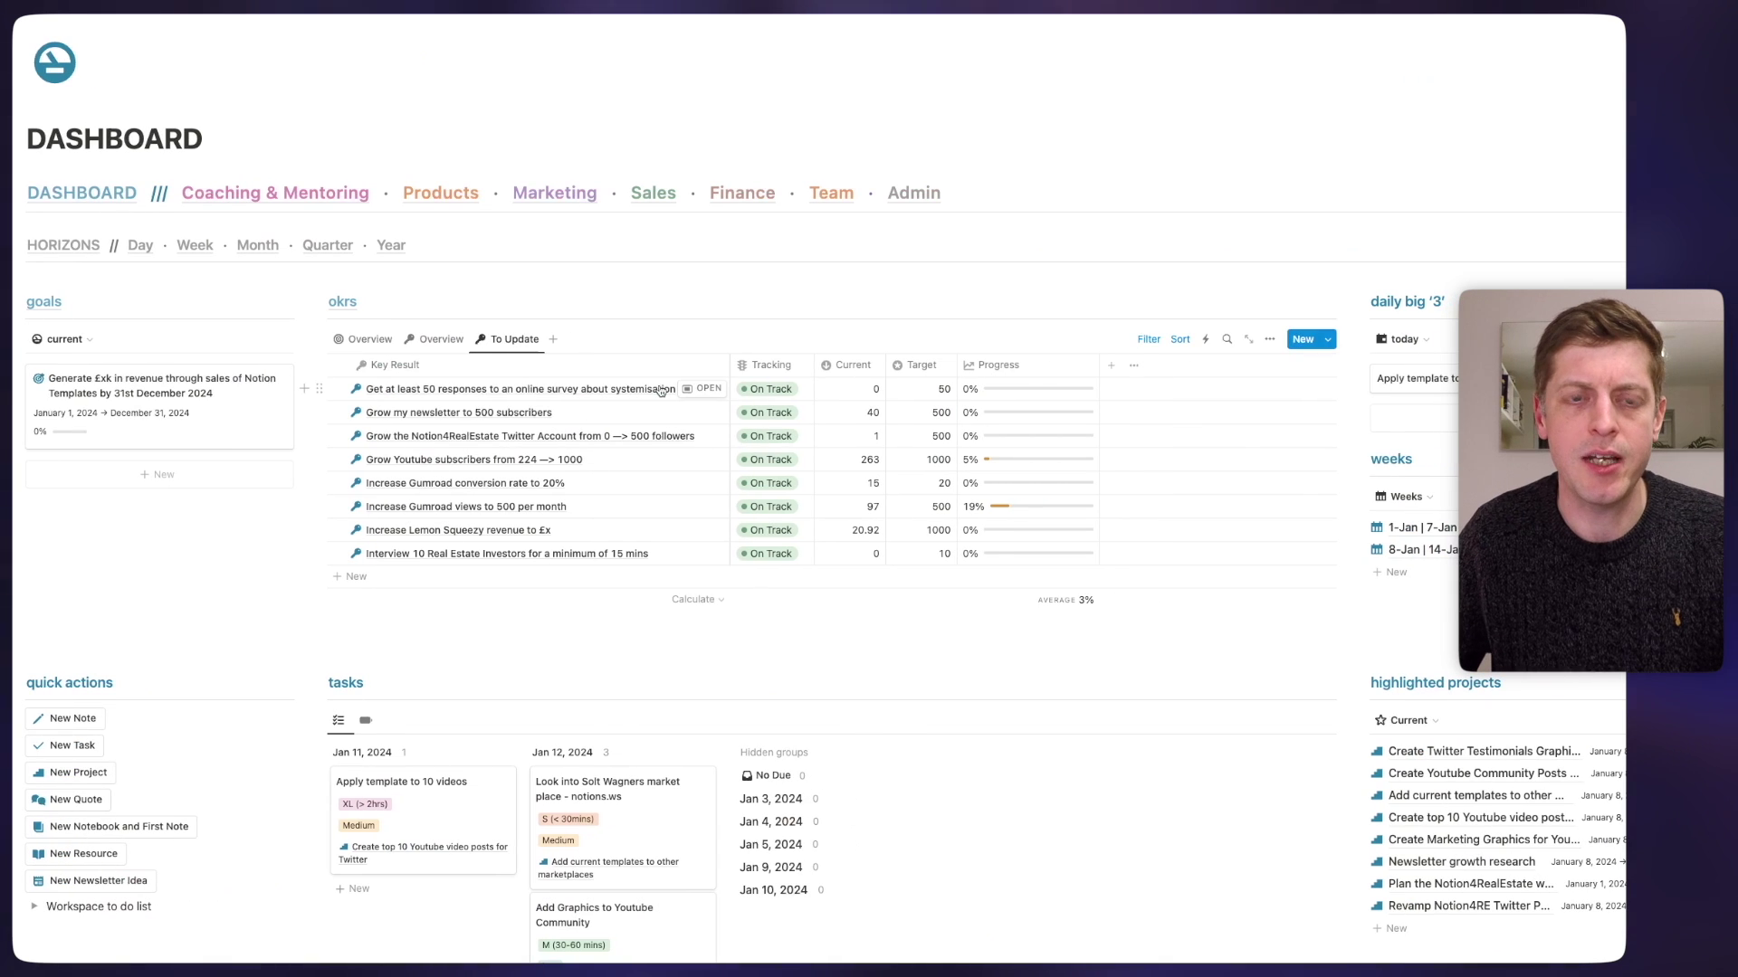
{"action": "left_click", "coordinate": [368, 128]}
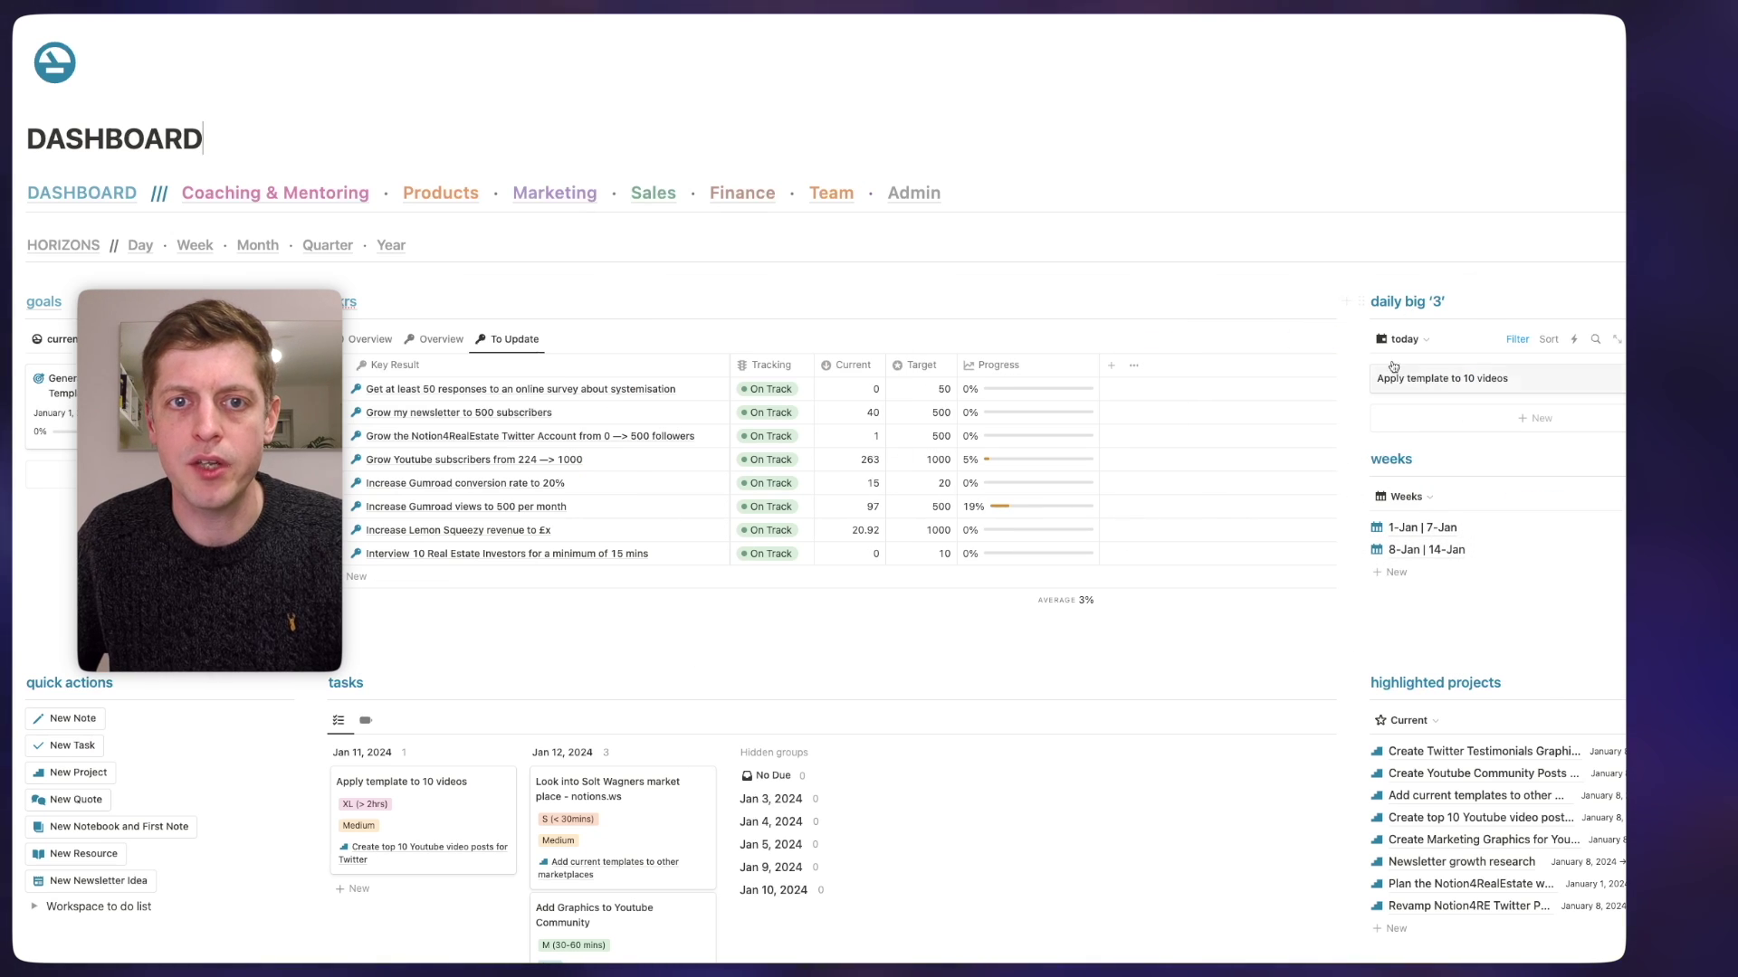
{"action": "scroll", "coordinate": [1457, 387], "scroll_direction": "down", "scroll_amount": 1}
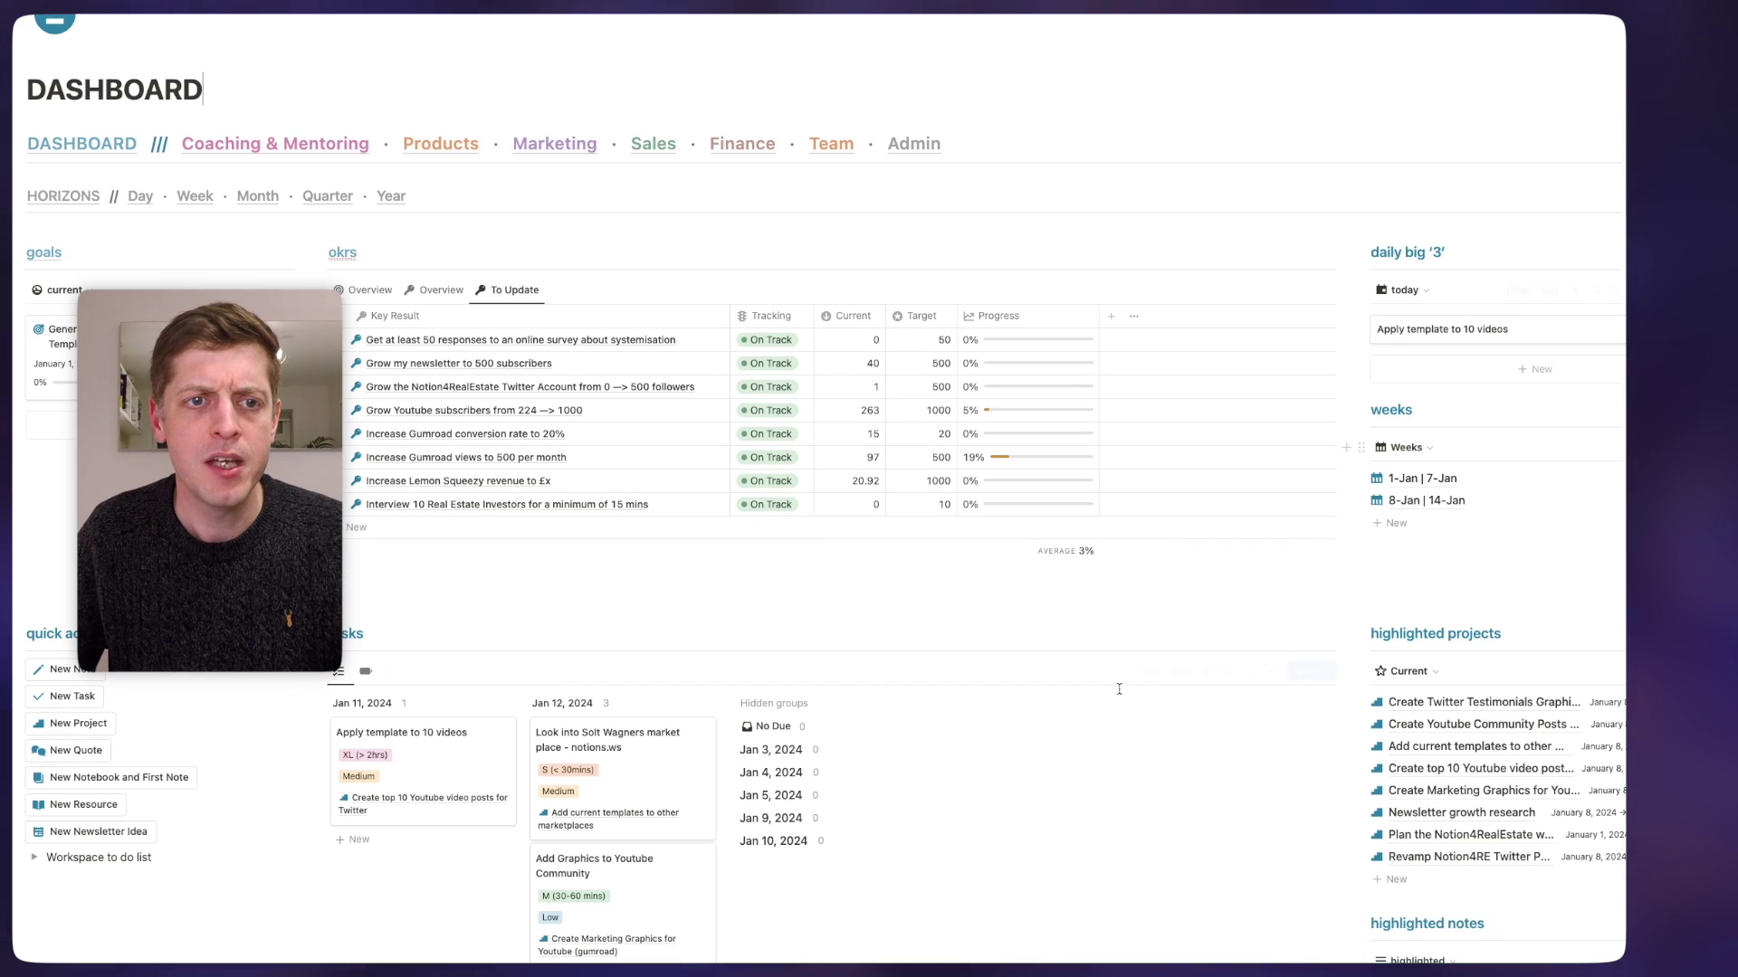
{"action": "scroll", "coordinate": [1457, 386], "scroll_direction": "down", "scroll_amount": 4}
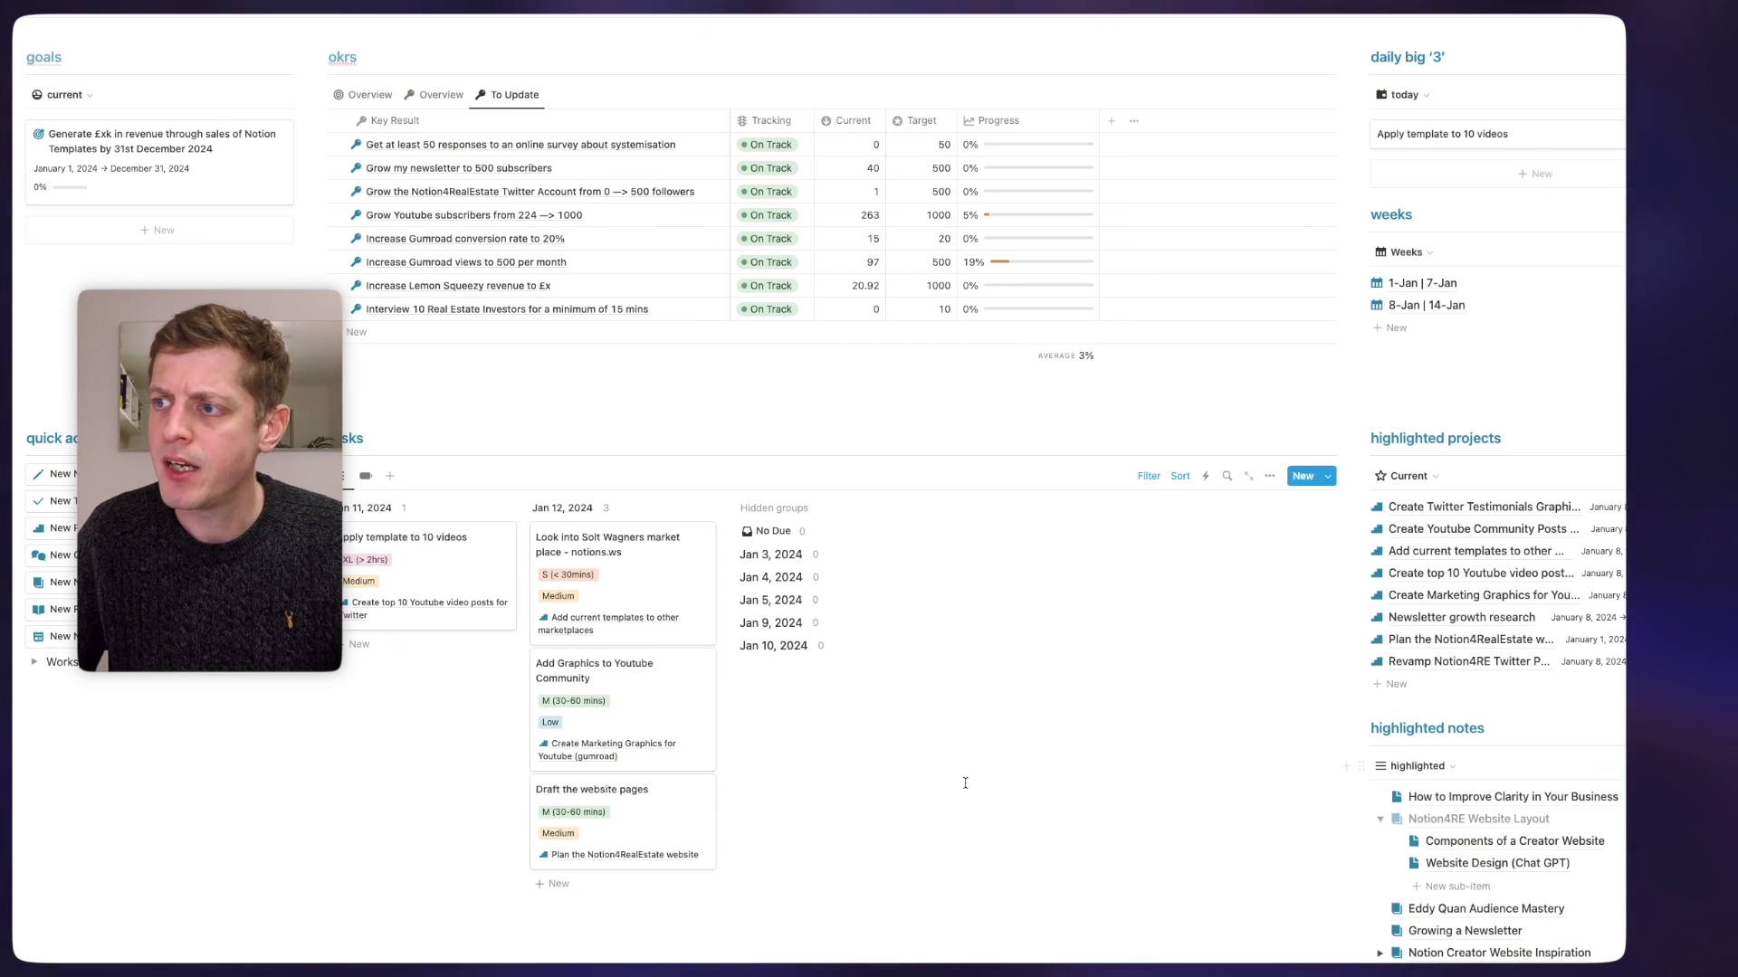
{"action": "scroll", "coordinate": [641, 682], "scroll_direction": "down", "scroll_amount": 10}
{"action": "scroll", "coordinate": [644, 669], "scroll_direction": "down", "scroll_amount": 3}
{"action": "scroll", "coordinate": [648, 651], "scroll_direction": "up", "scroll_amount": 2}
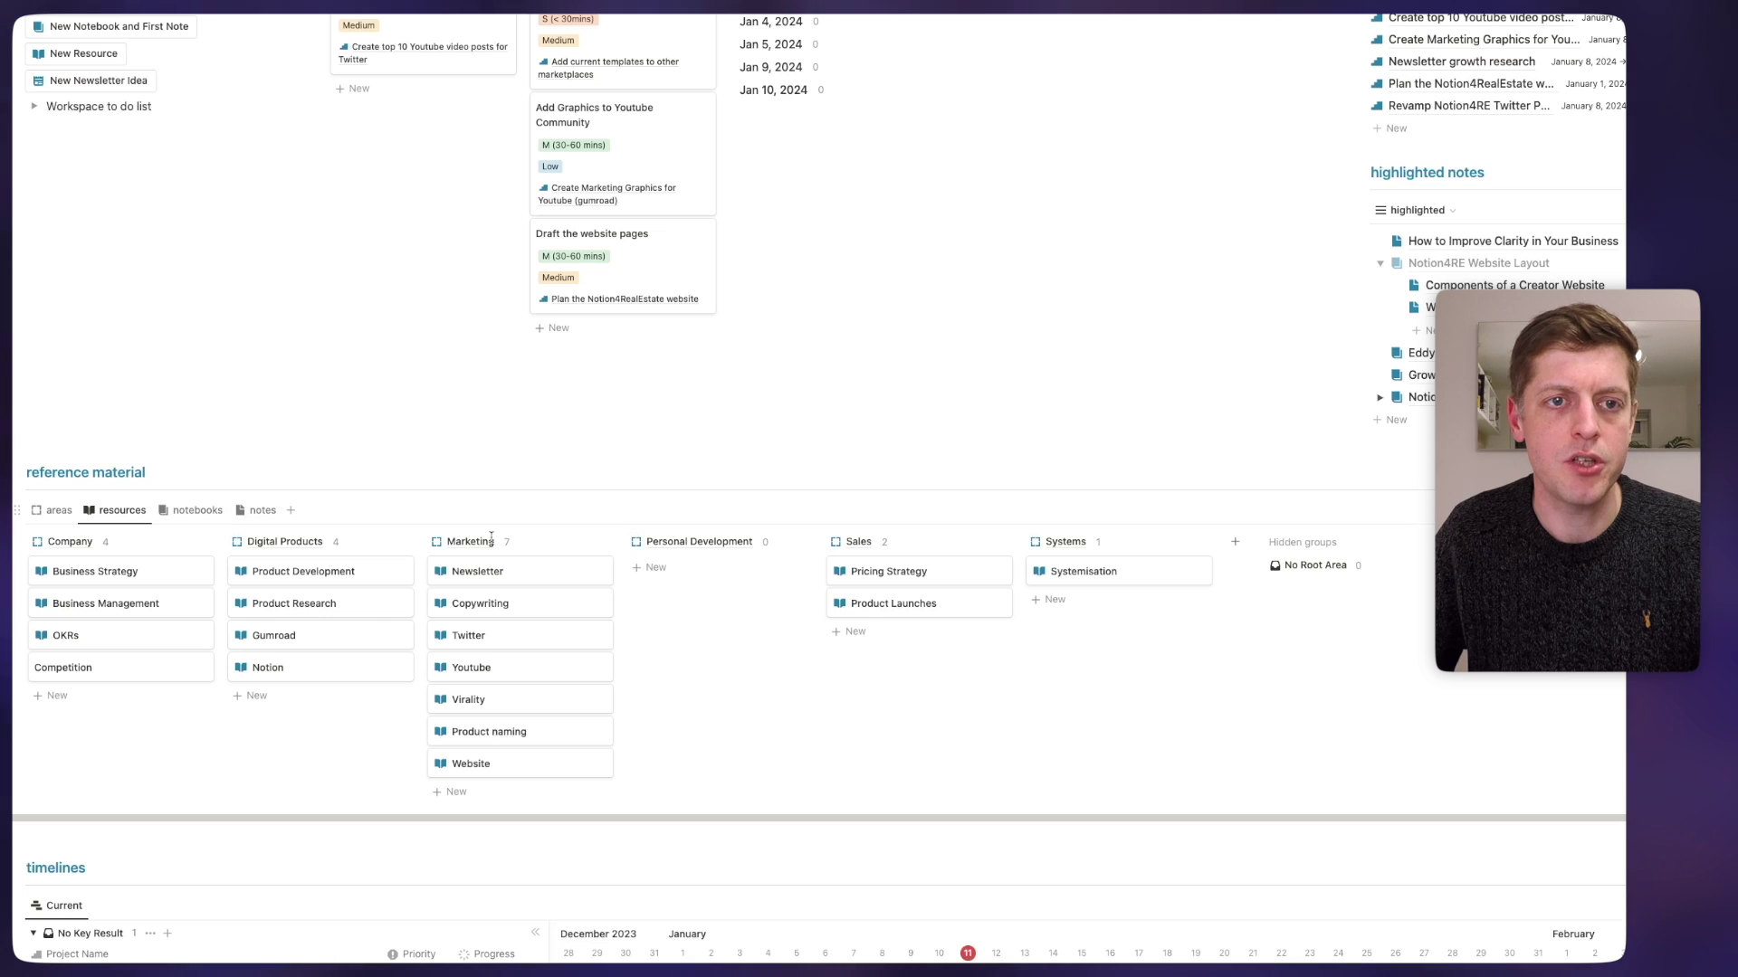
{"action": "scroll", "coordinate": [795, 584], "scroll_direction": "down", "scroll_amount": 1}
{"action": "scroll", "coordinate": [794, 584], "scroll_direction": "down", "scroll_amount": 10}
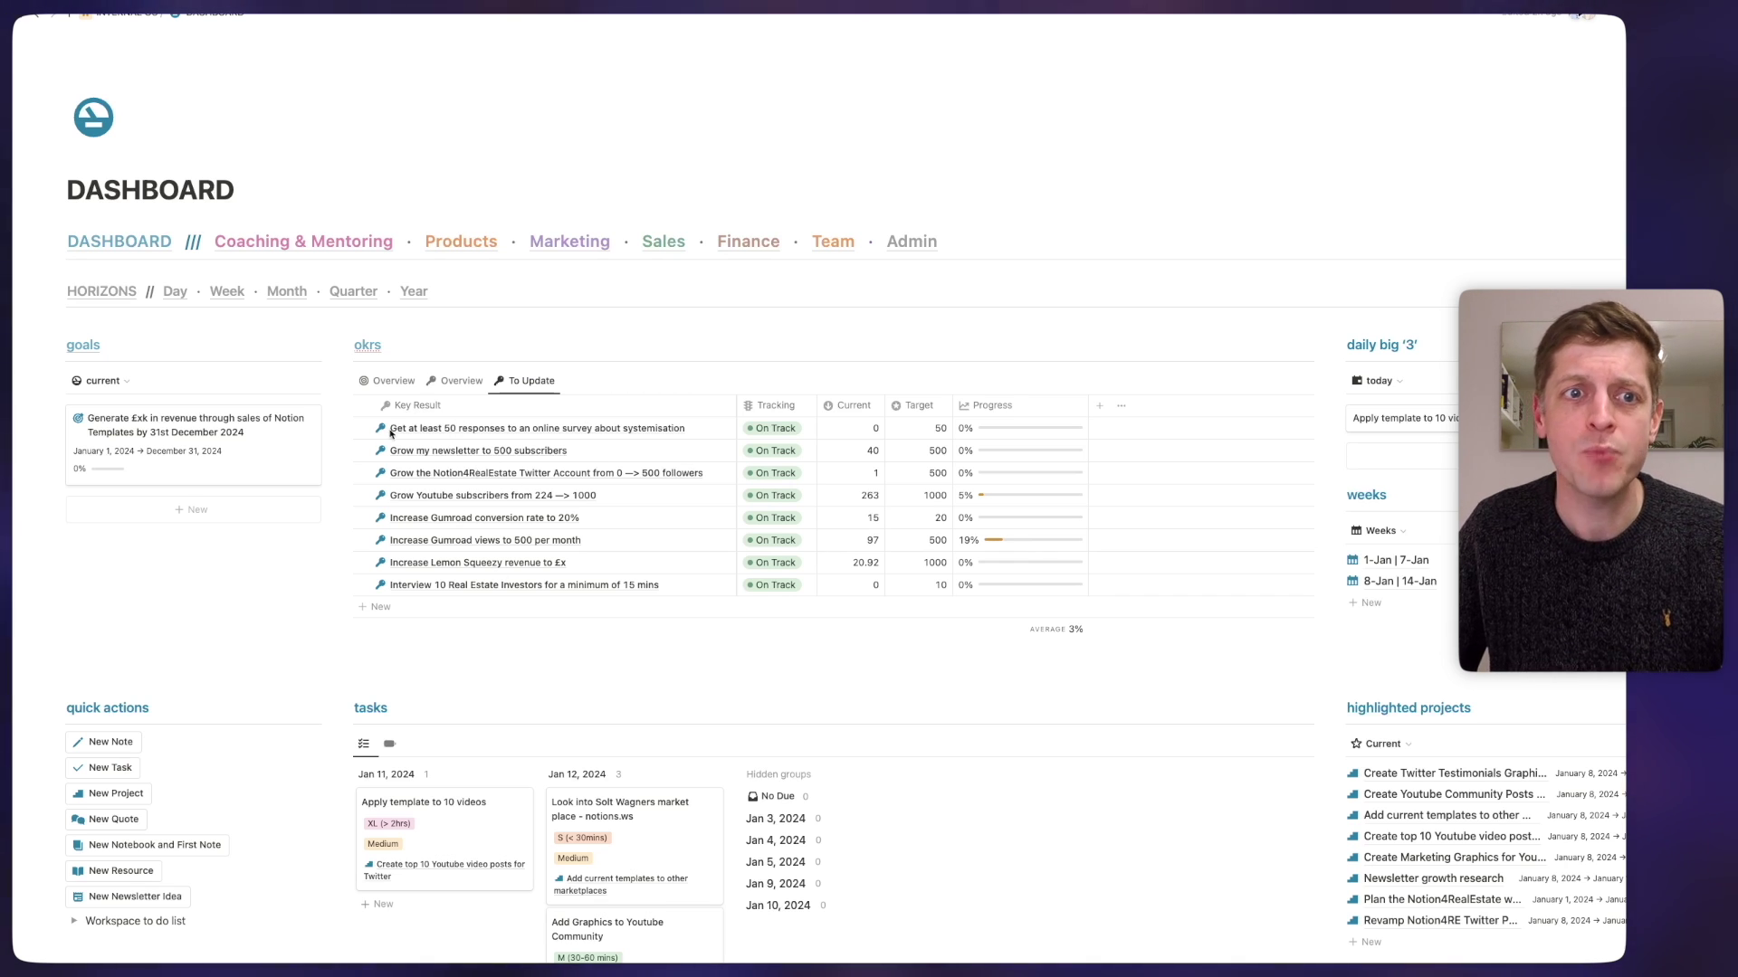
{"action": "left_click", "coordinate": [394, 381]}
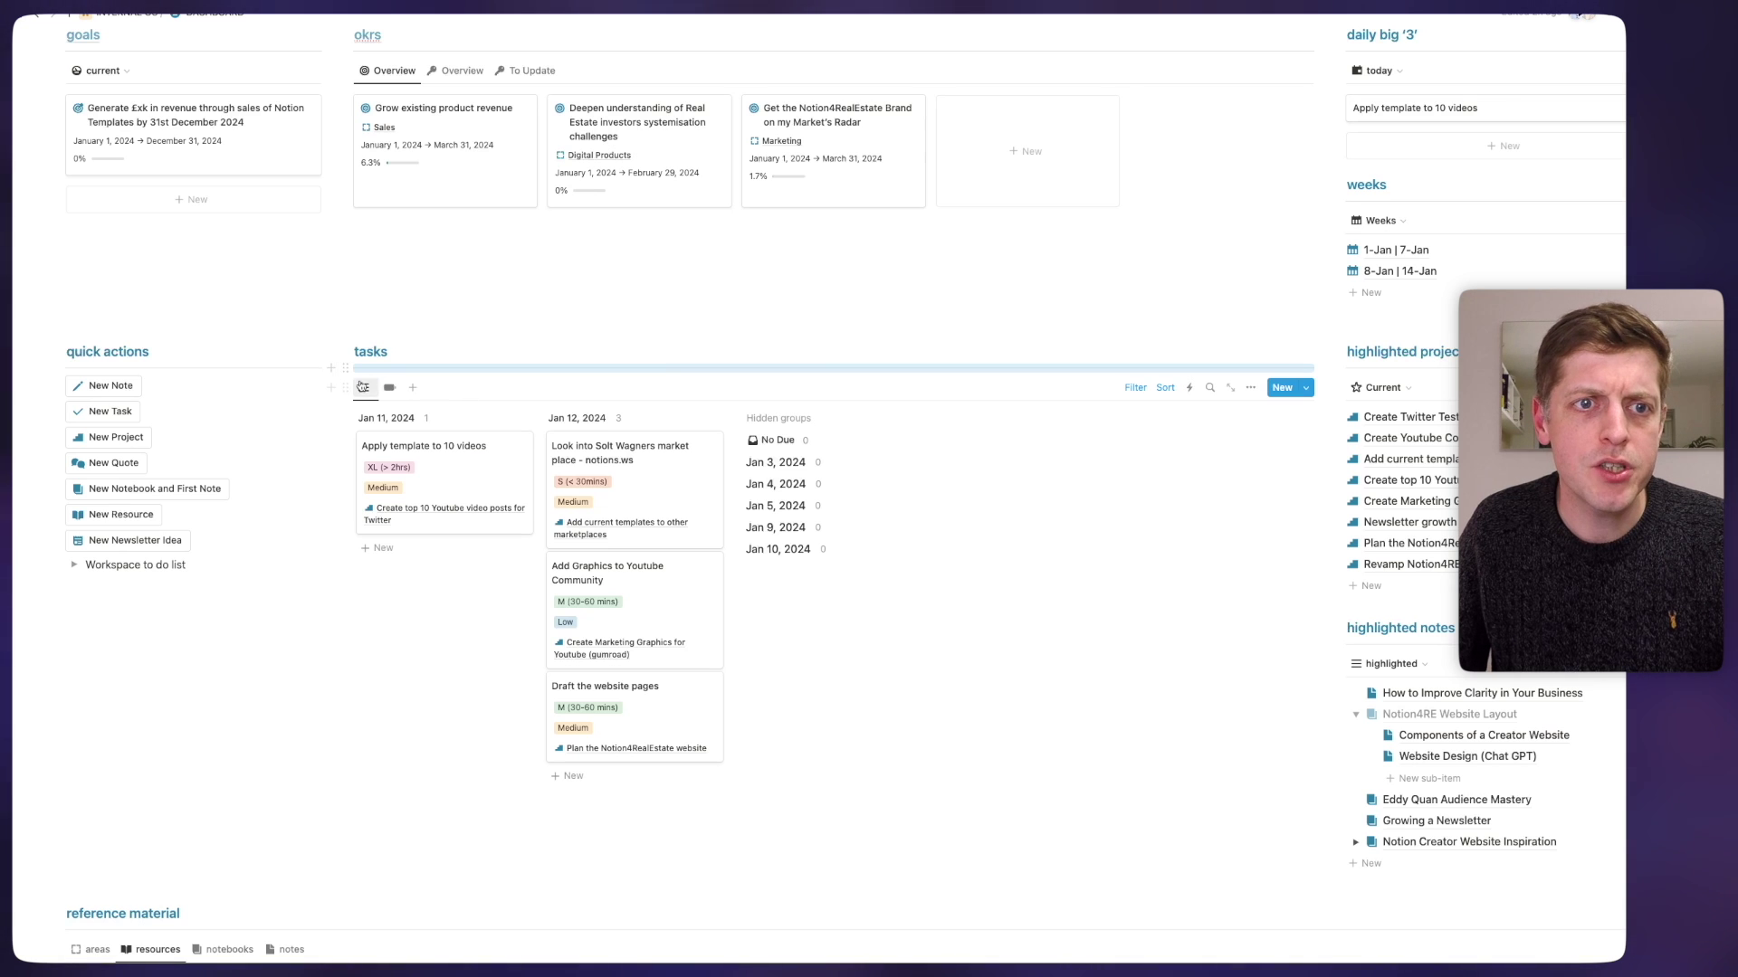
- Add a copy of the Tasks database's existing Overdue view to the dashboard's tasks section and hide its database title
{"action": "left_click", "coordinate": [412, 388]}
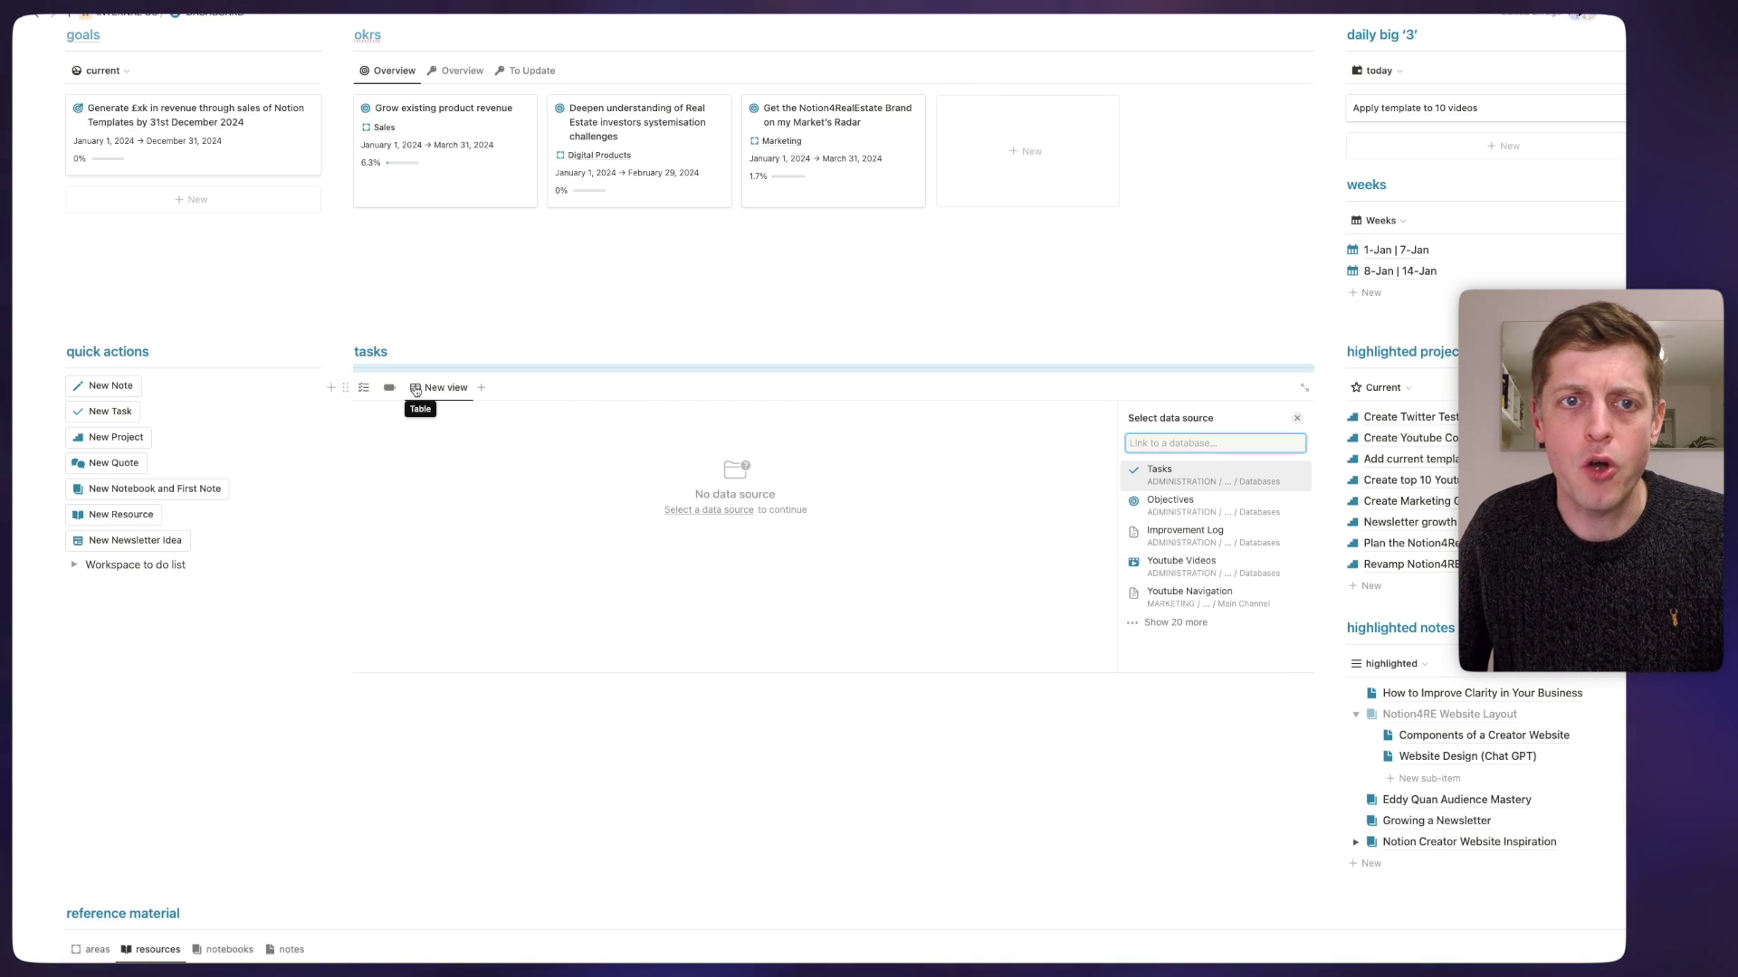
{"action": "left_click", "coordinate": [1166, 477]}
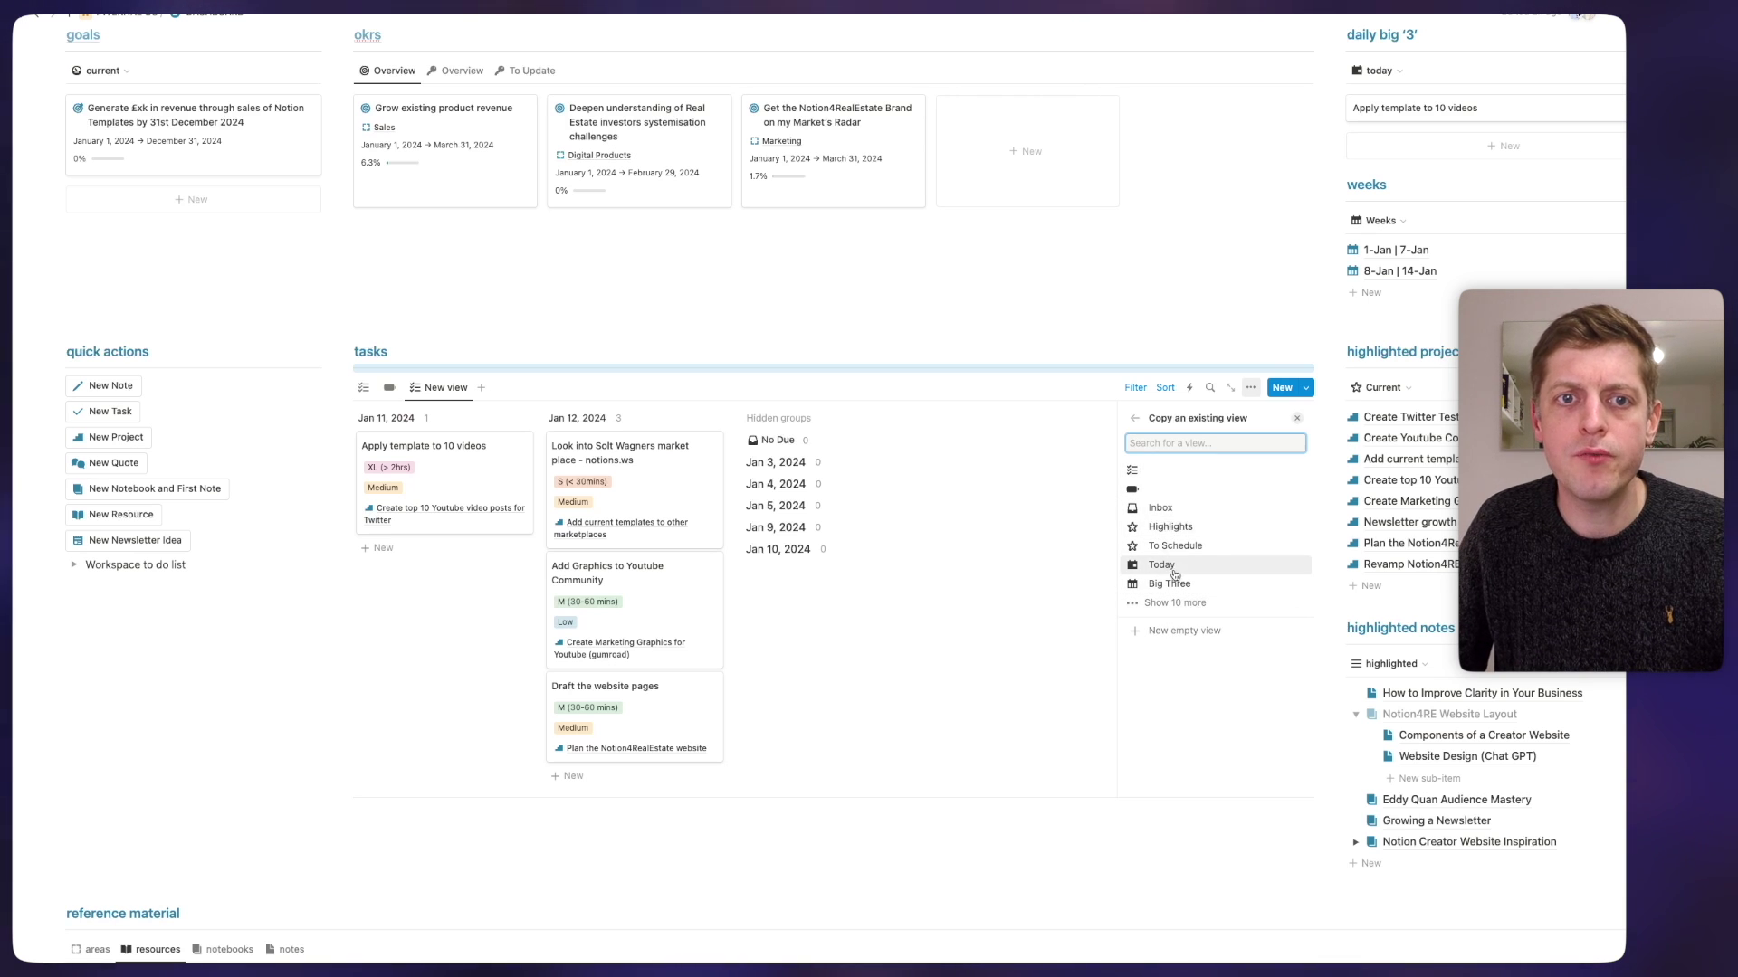
{"action": "left_click", "coordinate": [1178, 513]}
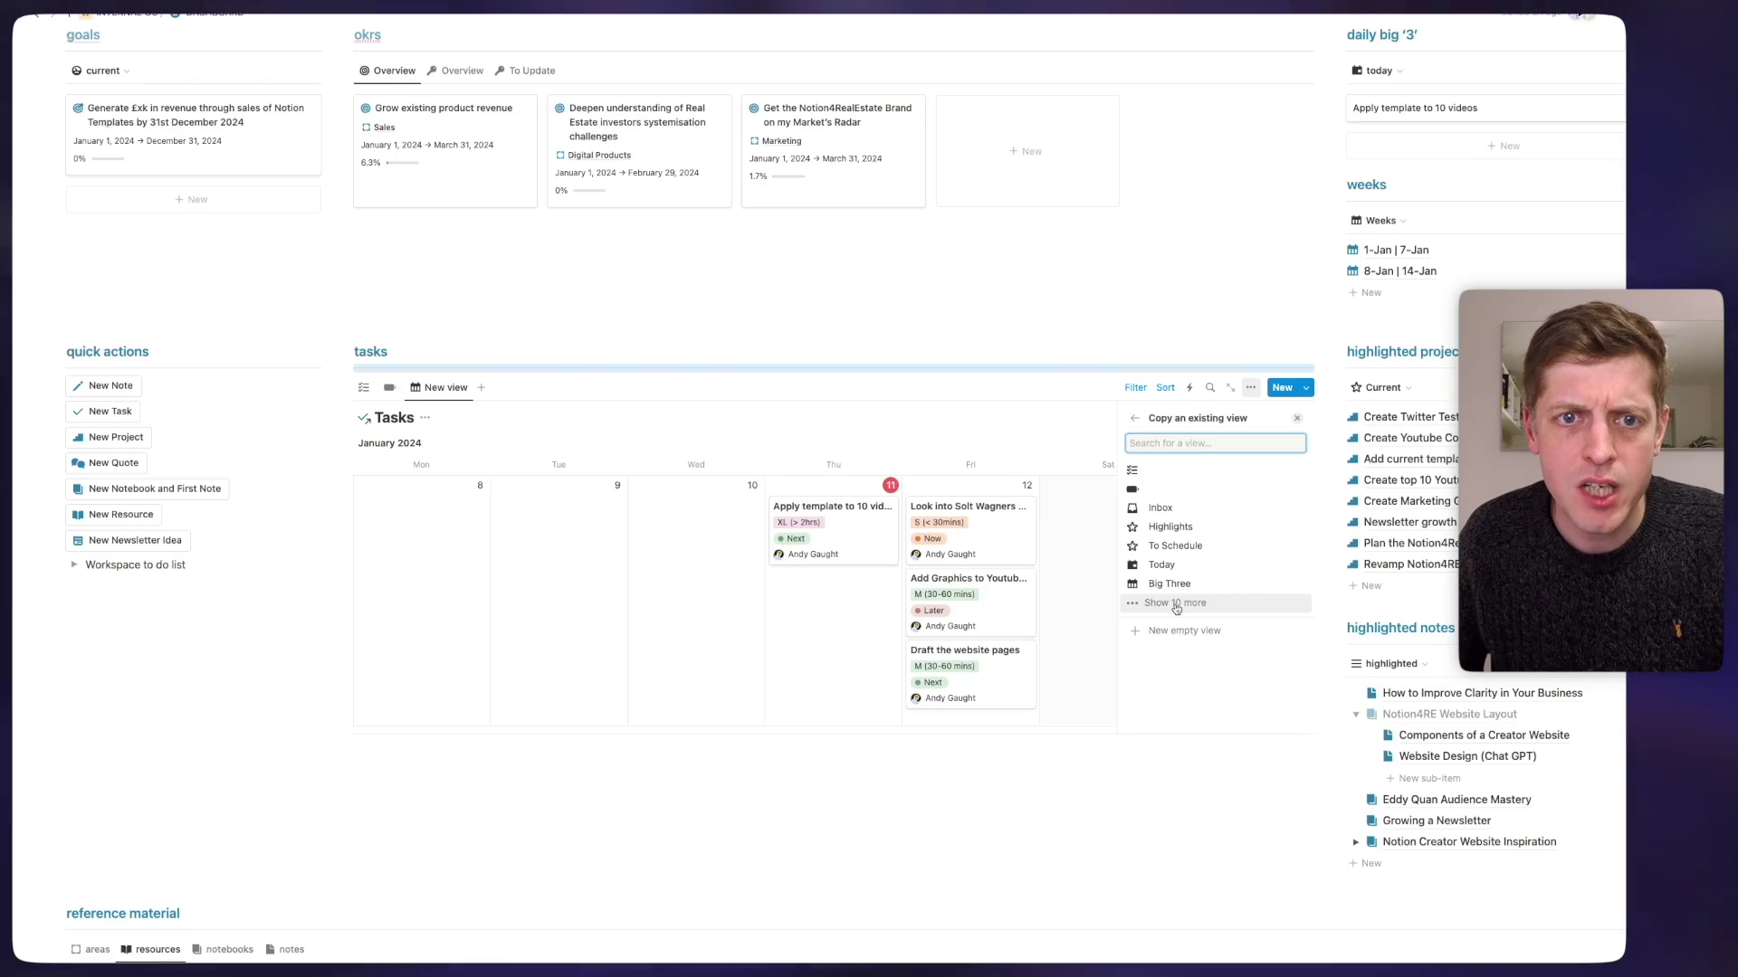
{"action": "left_click", "coordinate": [1175, 604]}
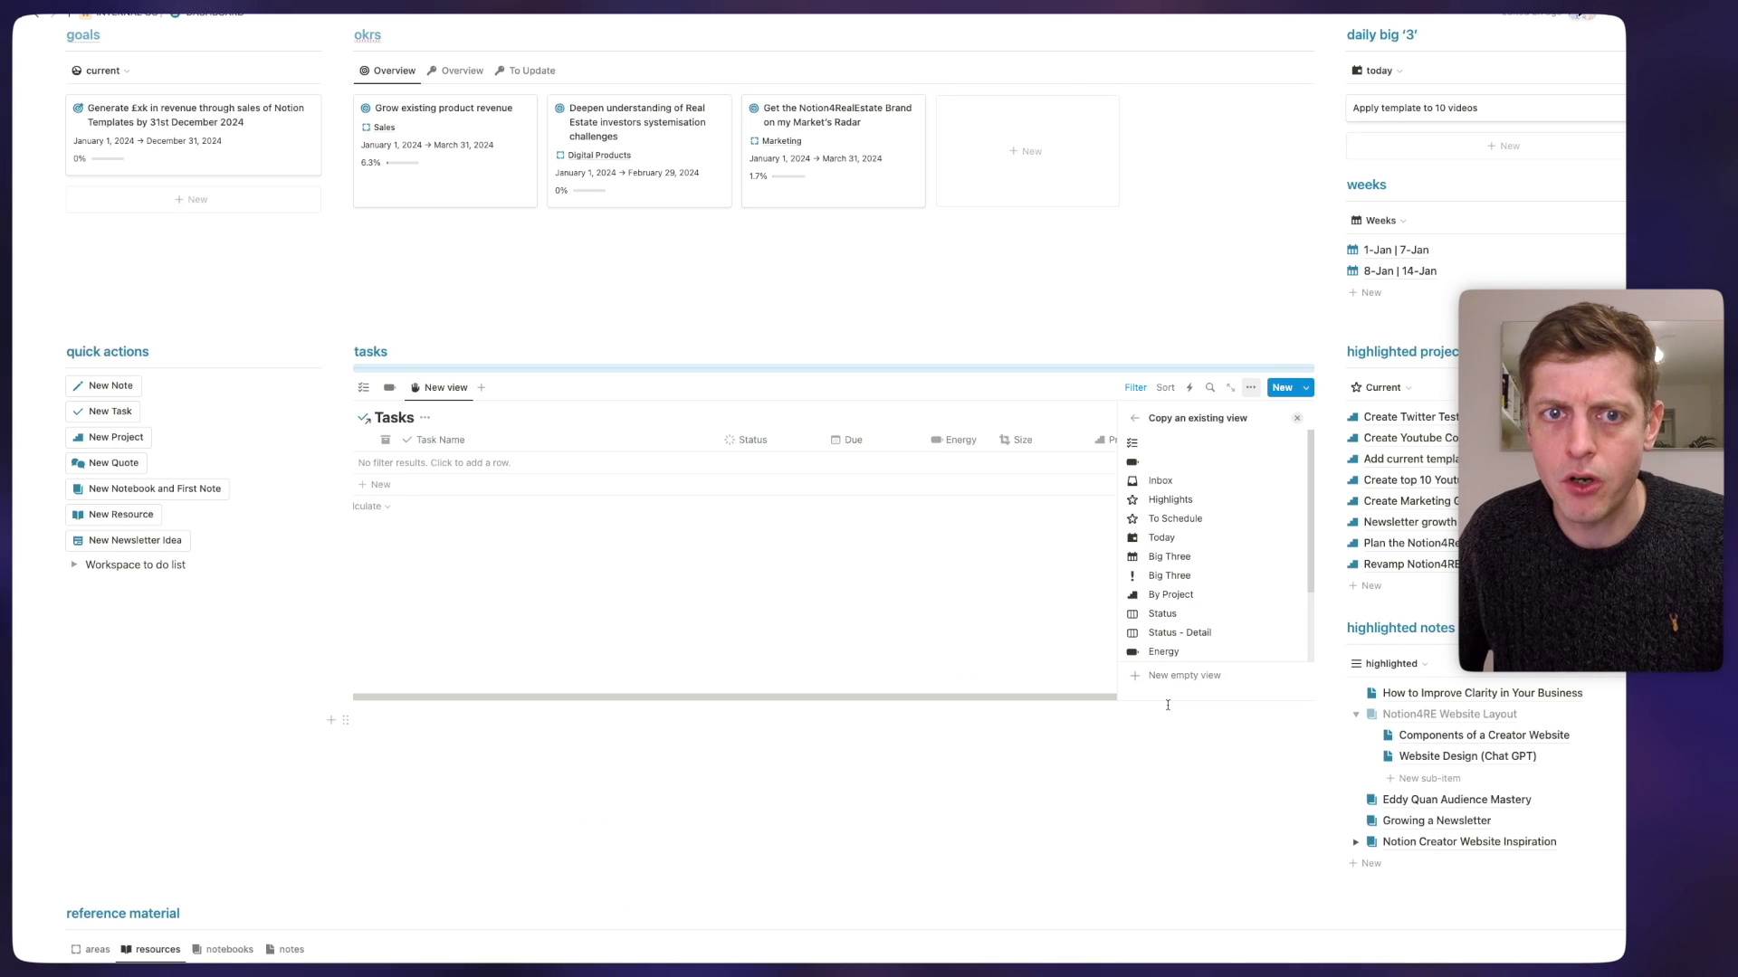
{"action": "scroll", "coordinate": [1185, 584], "scroll_direction": "down", "scroll_amount": 2}
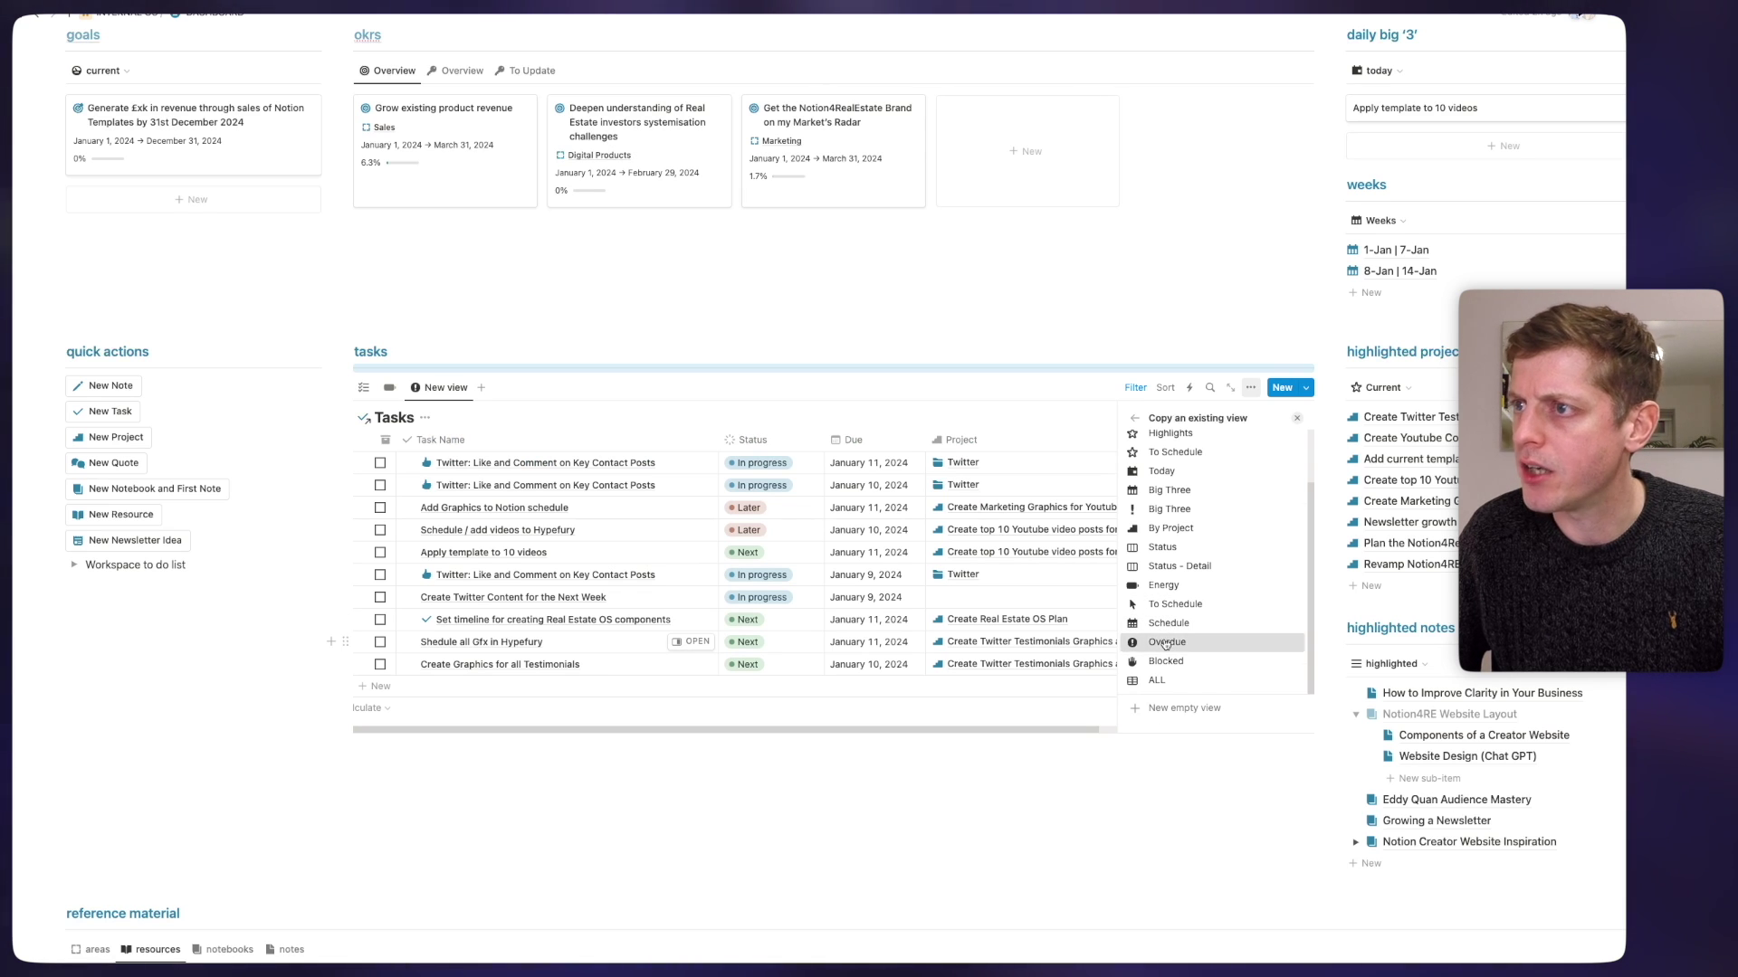
{"action": "left_click", "coordinate": [1165, 642]}
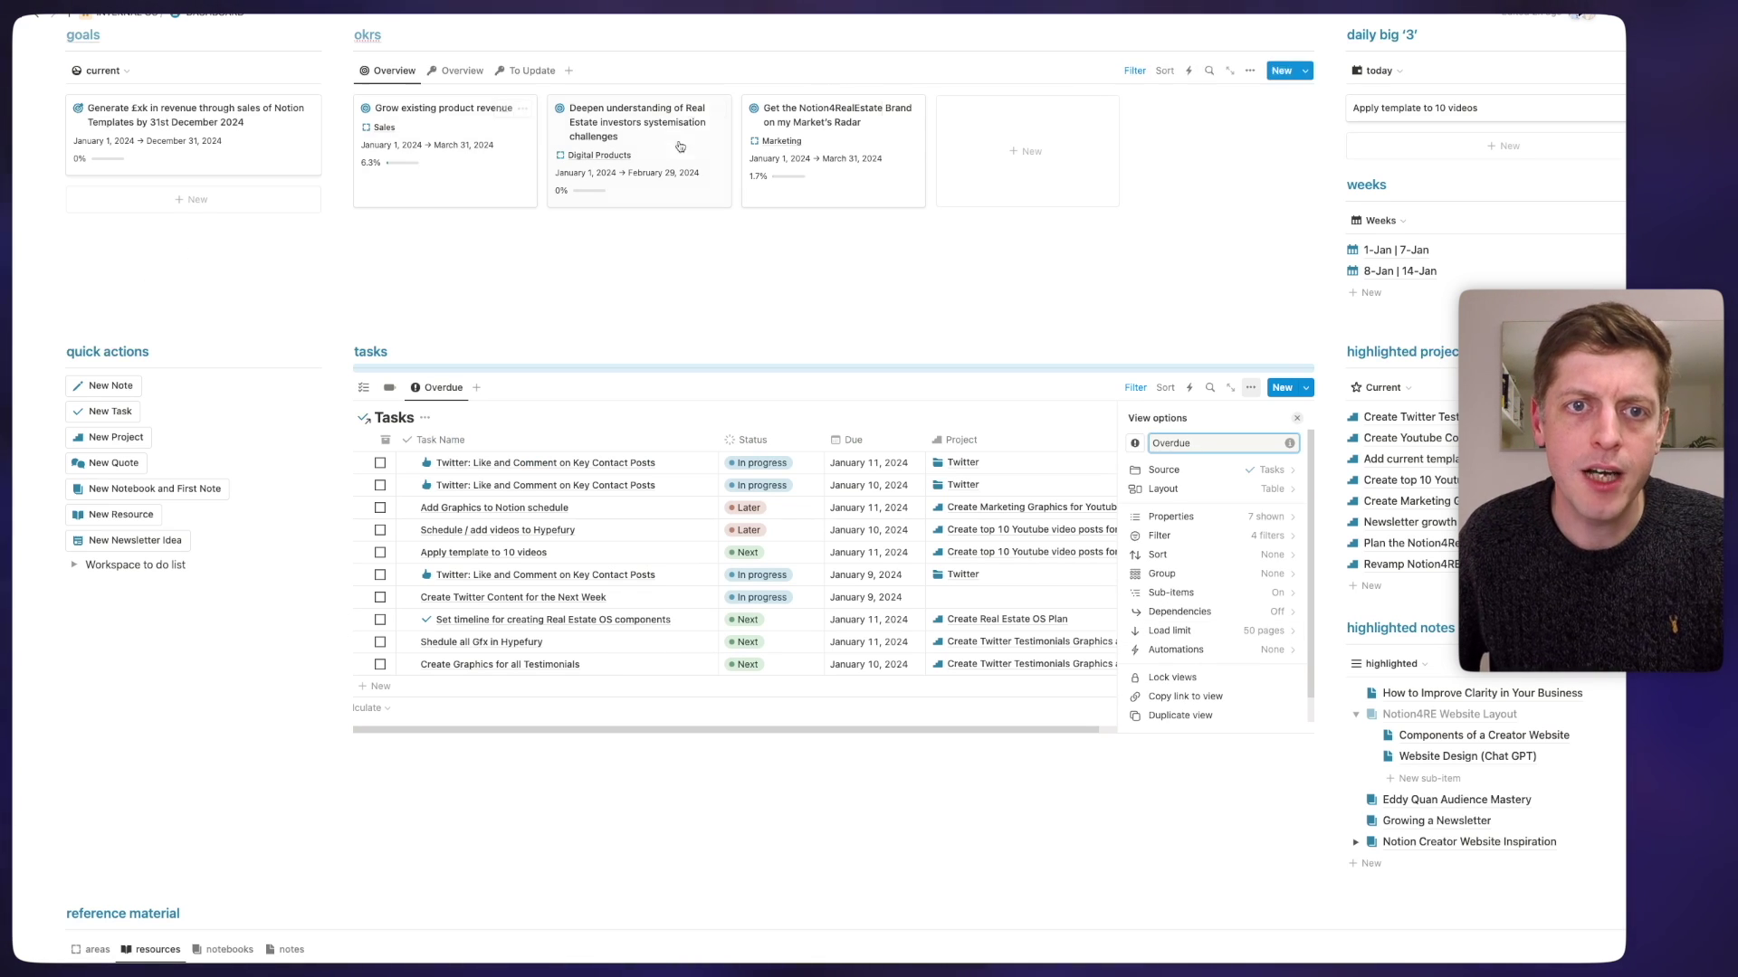
{"action": "left_click", "coordinate": [1296, 420]}
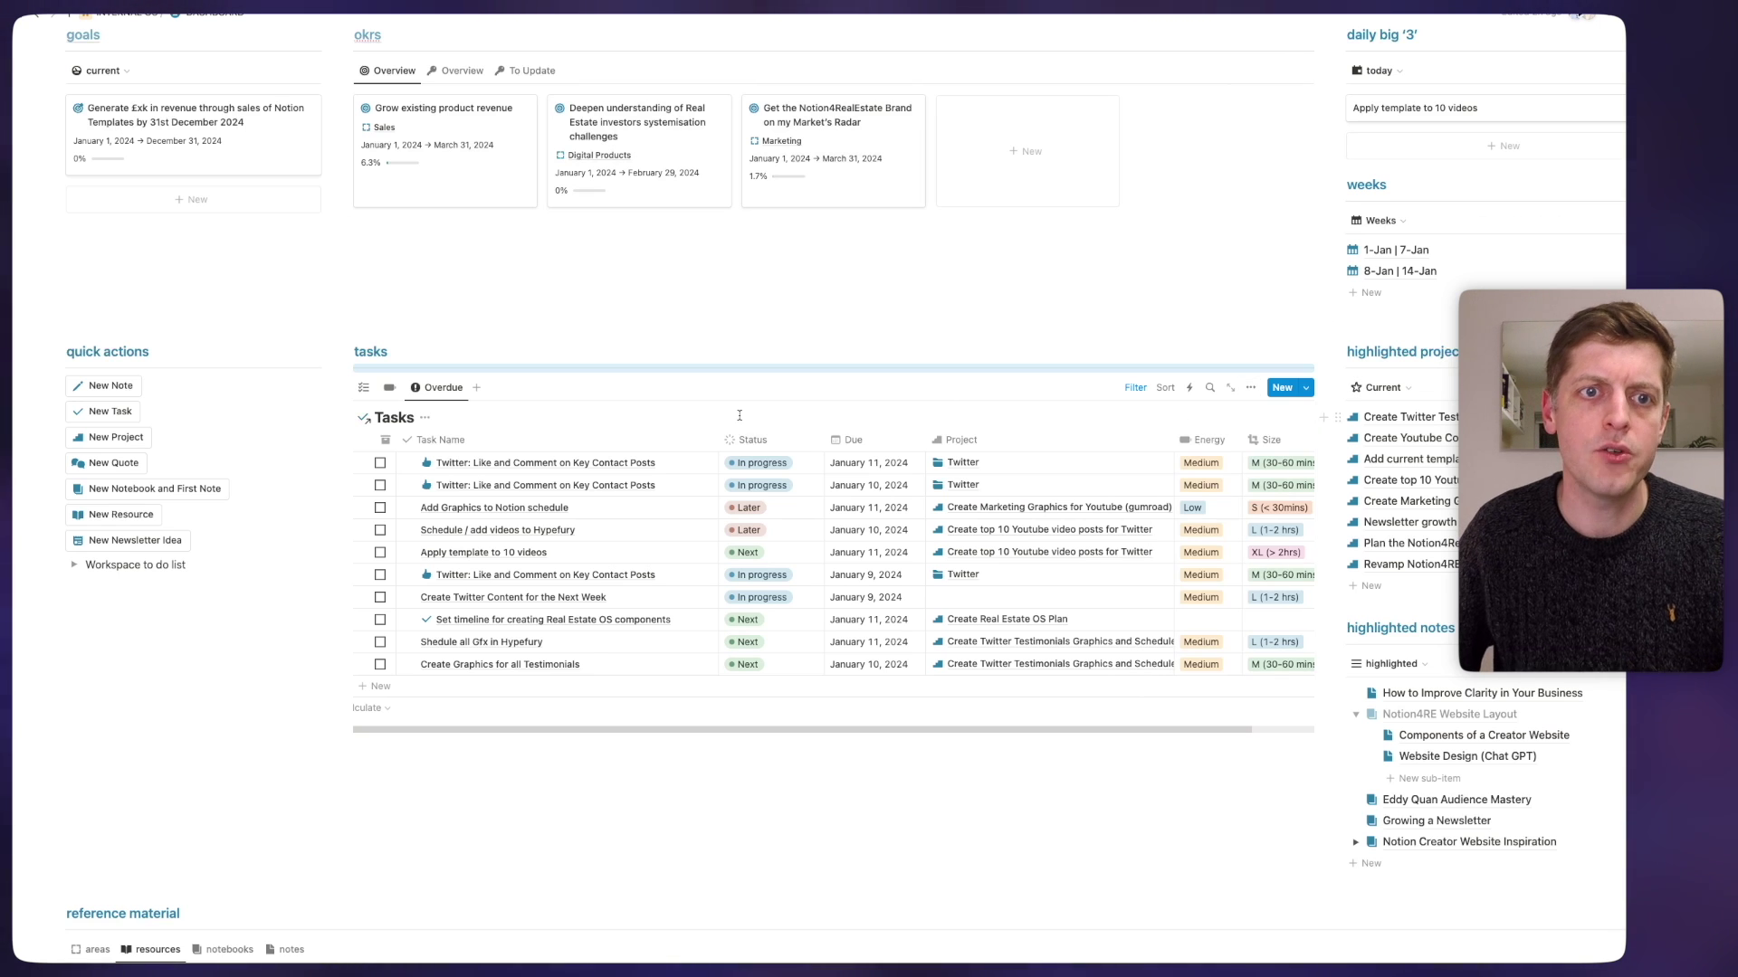
{"action": "left_click", "coordinate": [424, 418]}
{"action": "left_click", "coordinate": [452, 492]}
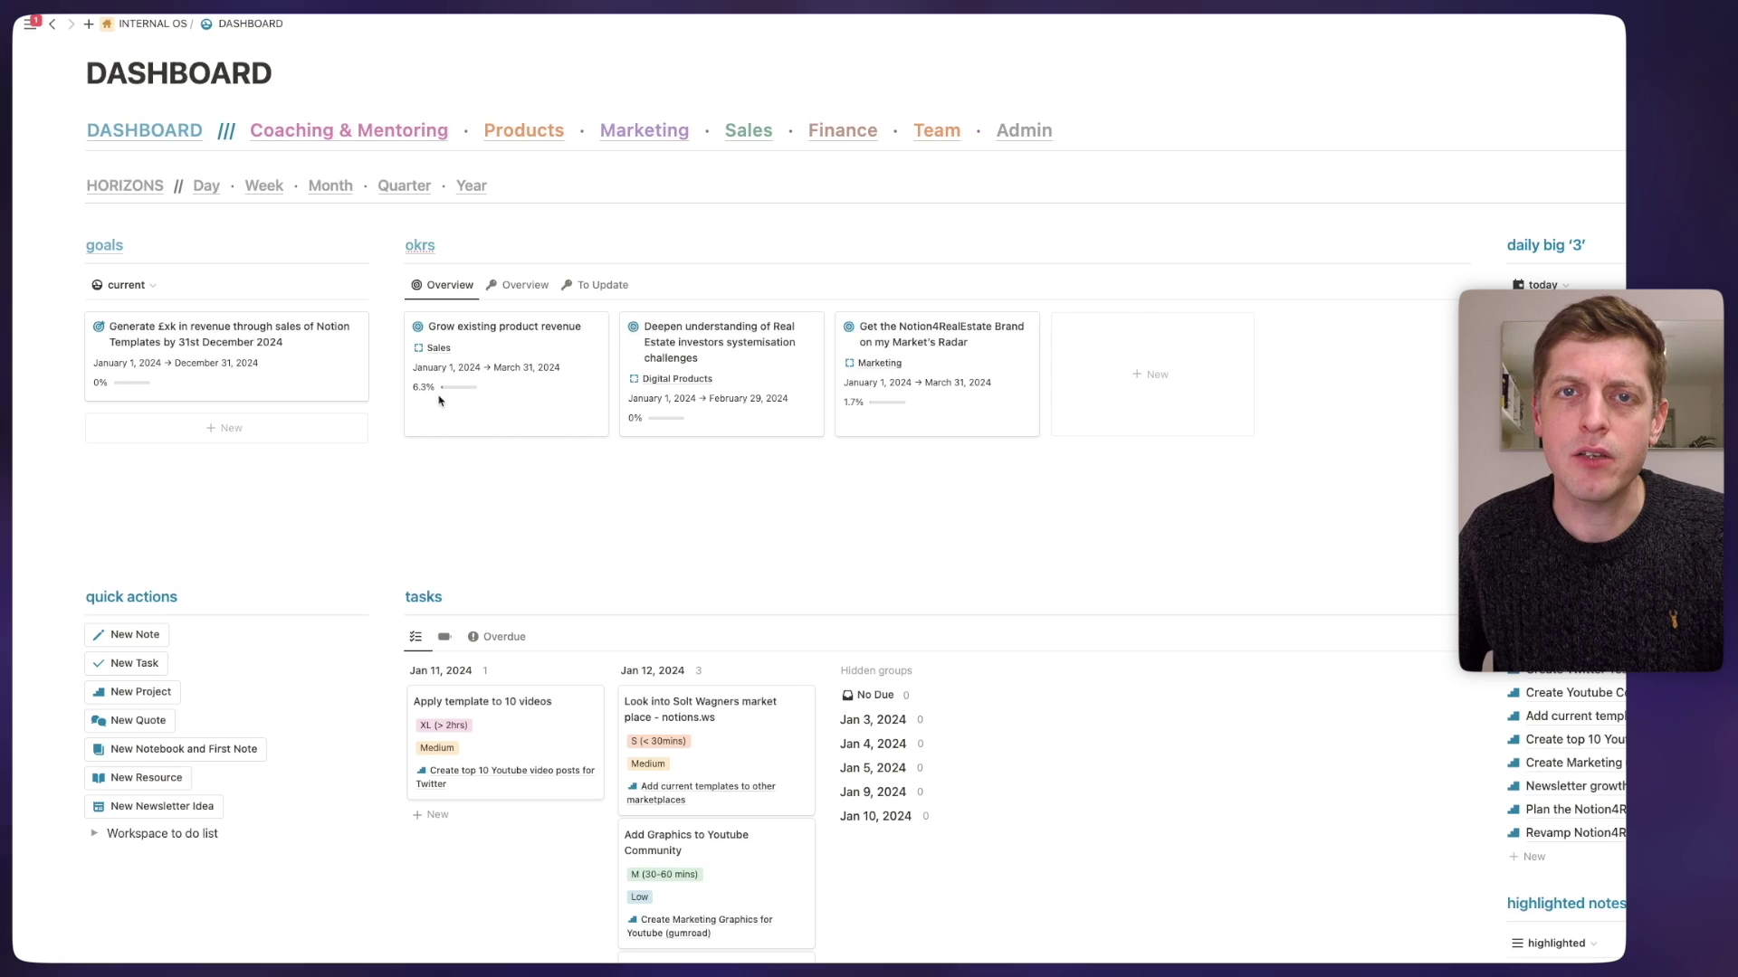
- Look over the teamspace page list, and try the dashboard's navigation links by visiting Marketing Home and returning
{"action": "mouse_move", "coordinate": [20, 307]}
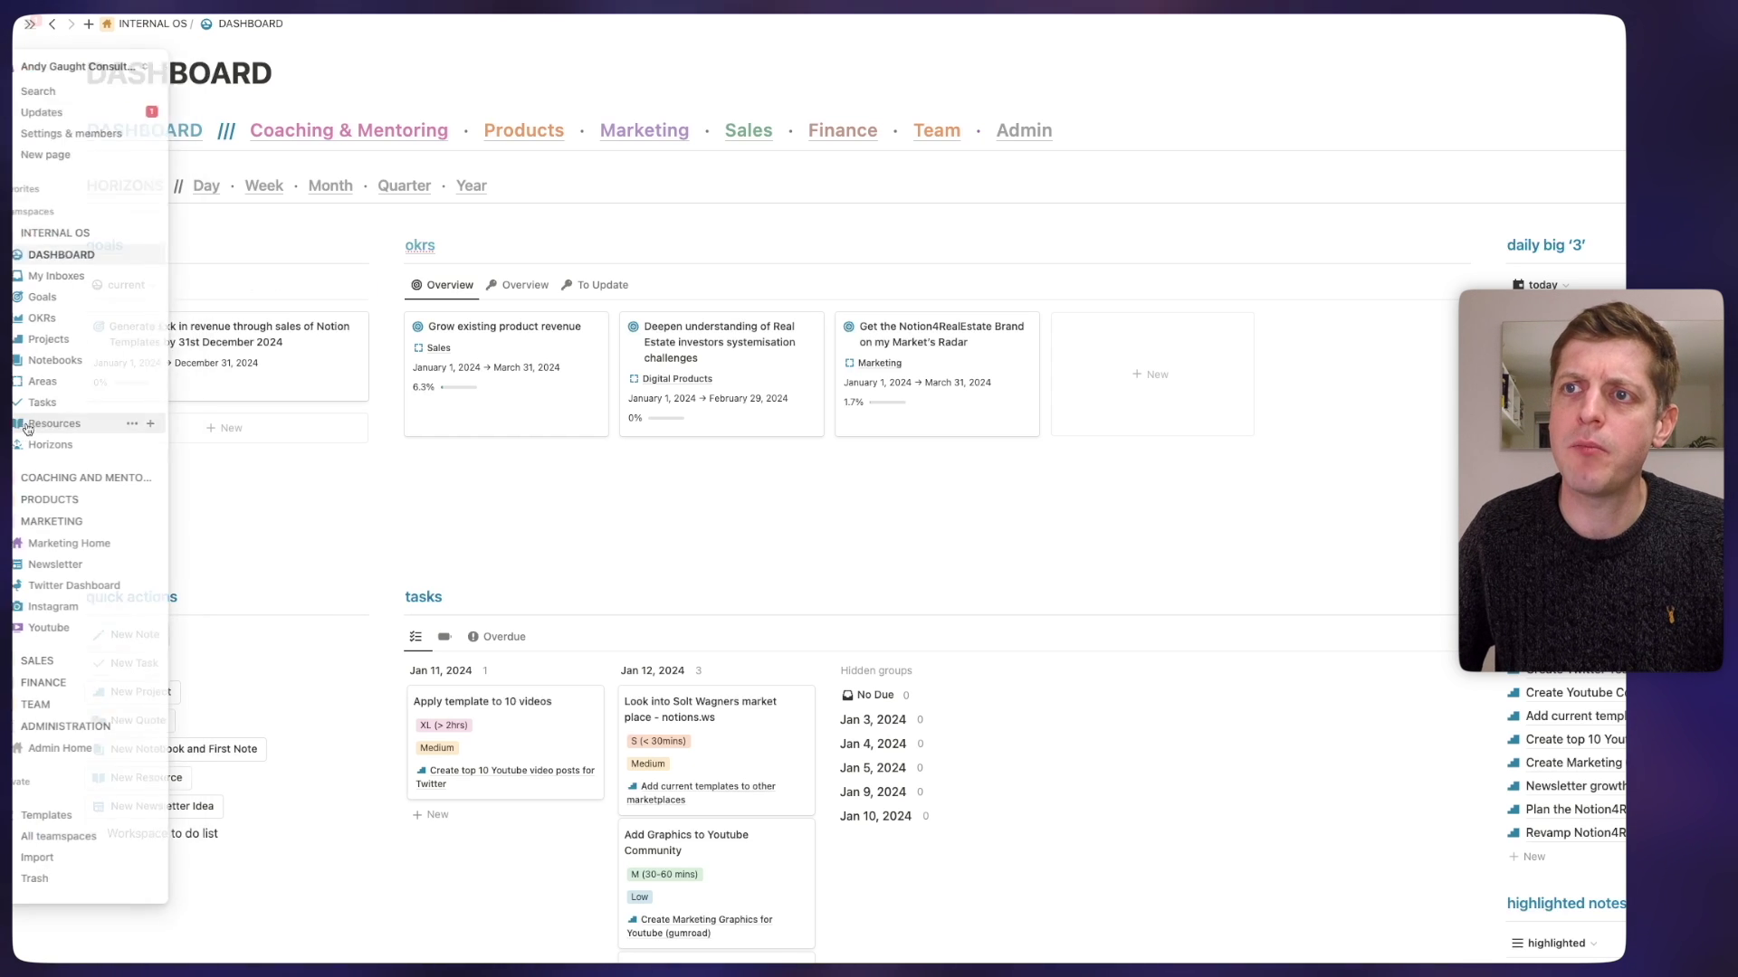
{"action": "left_click", "coordinate": [31, 24]}
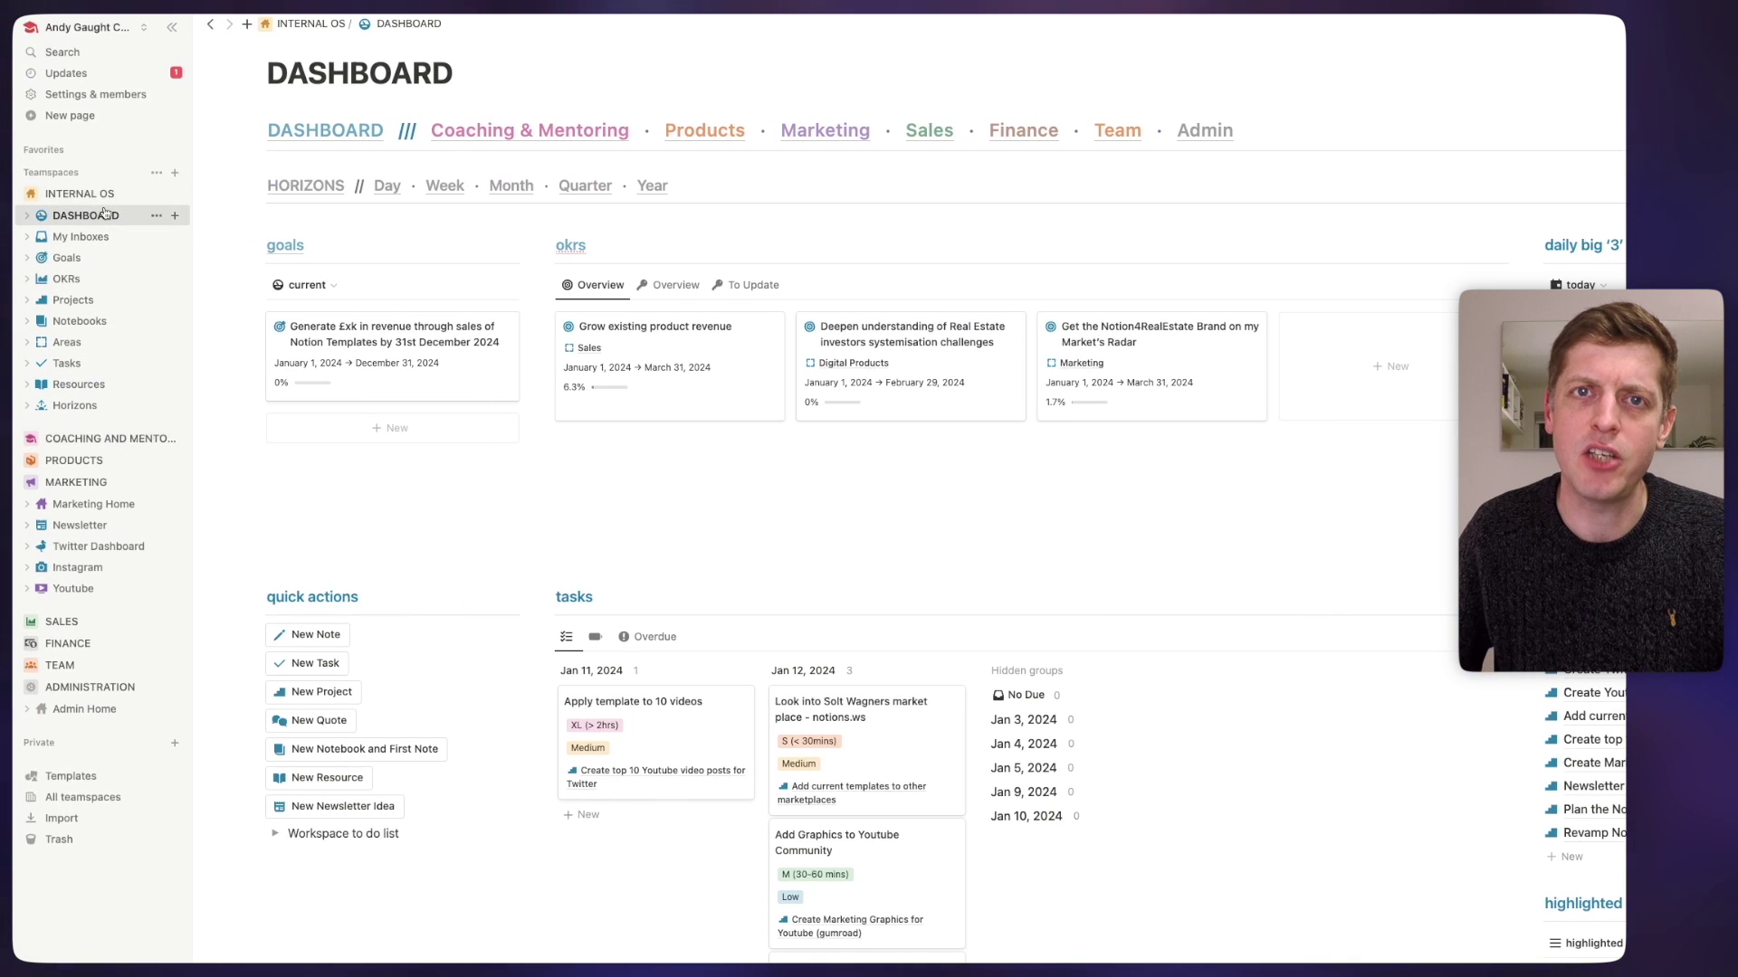
{"action": "left_click", "coordinate": [172, 27]}
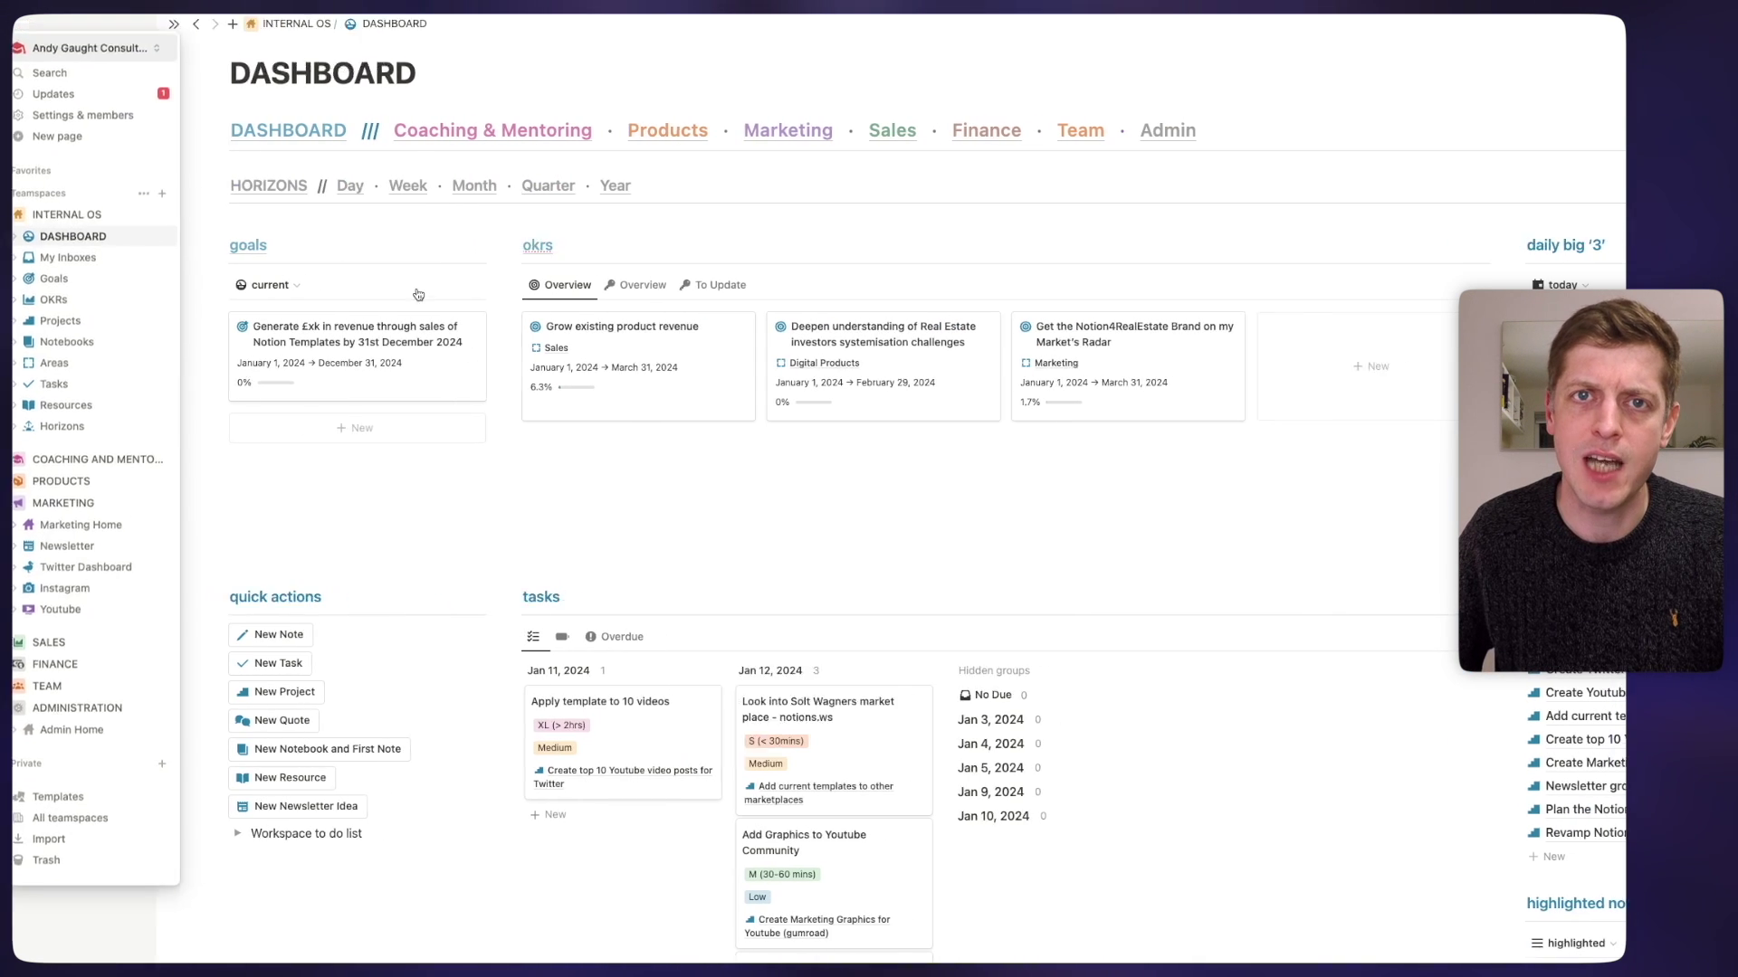
{"action": "left_click", "coordinate": [102, 498]}
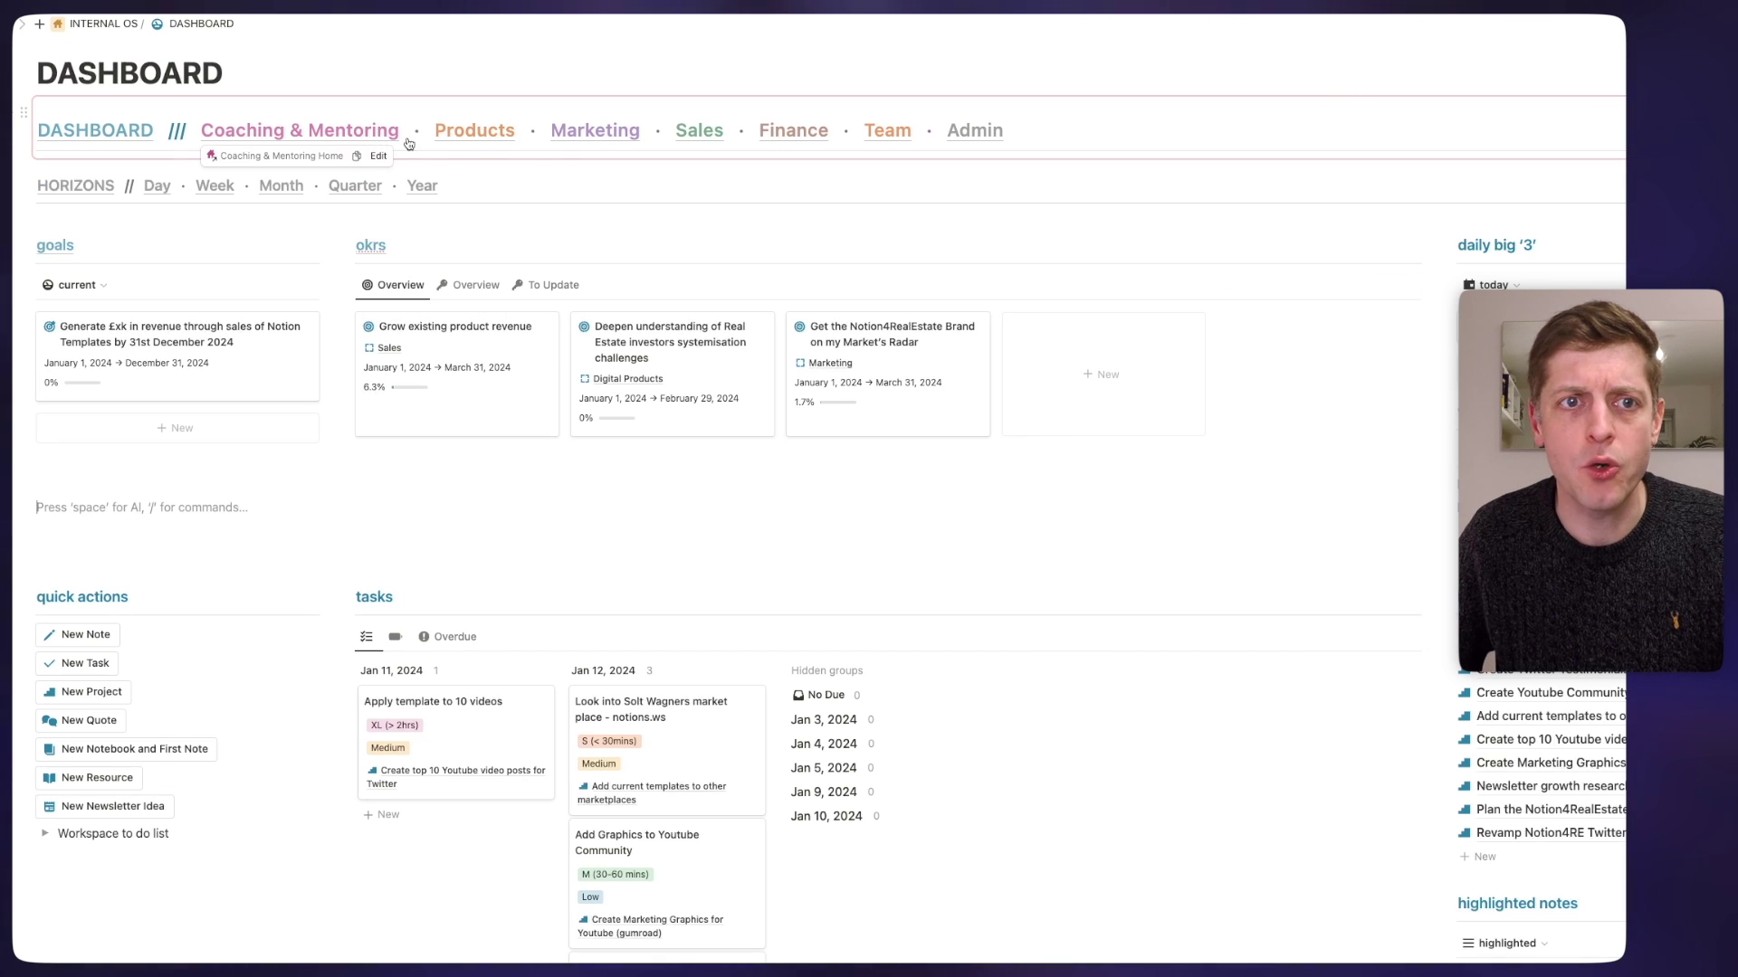
{"action": "left_click", "coordinate": [563, 131]}
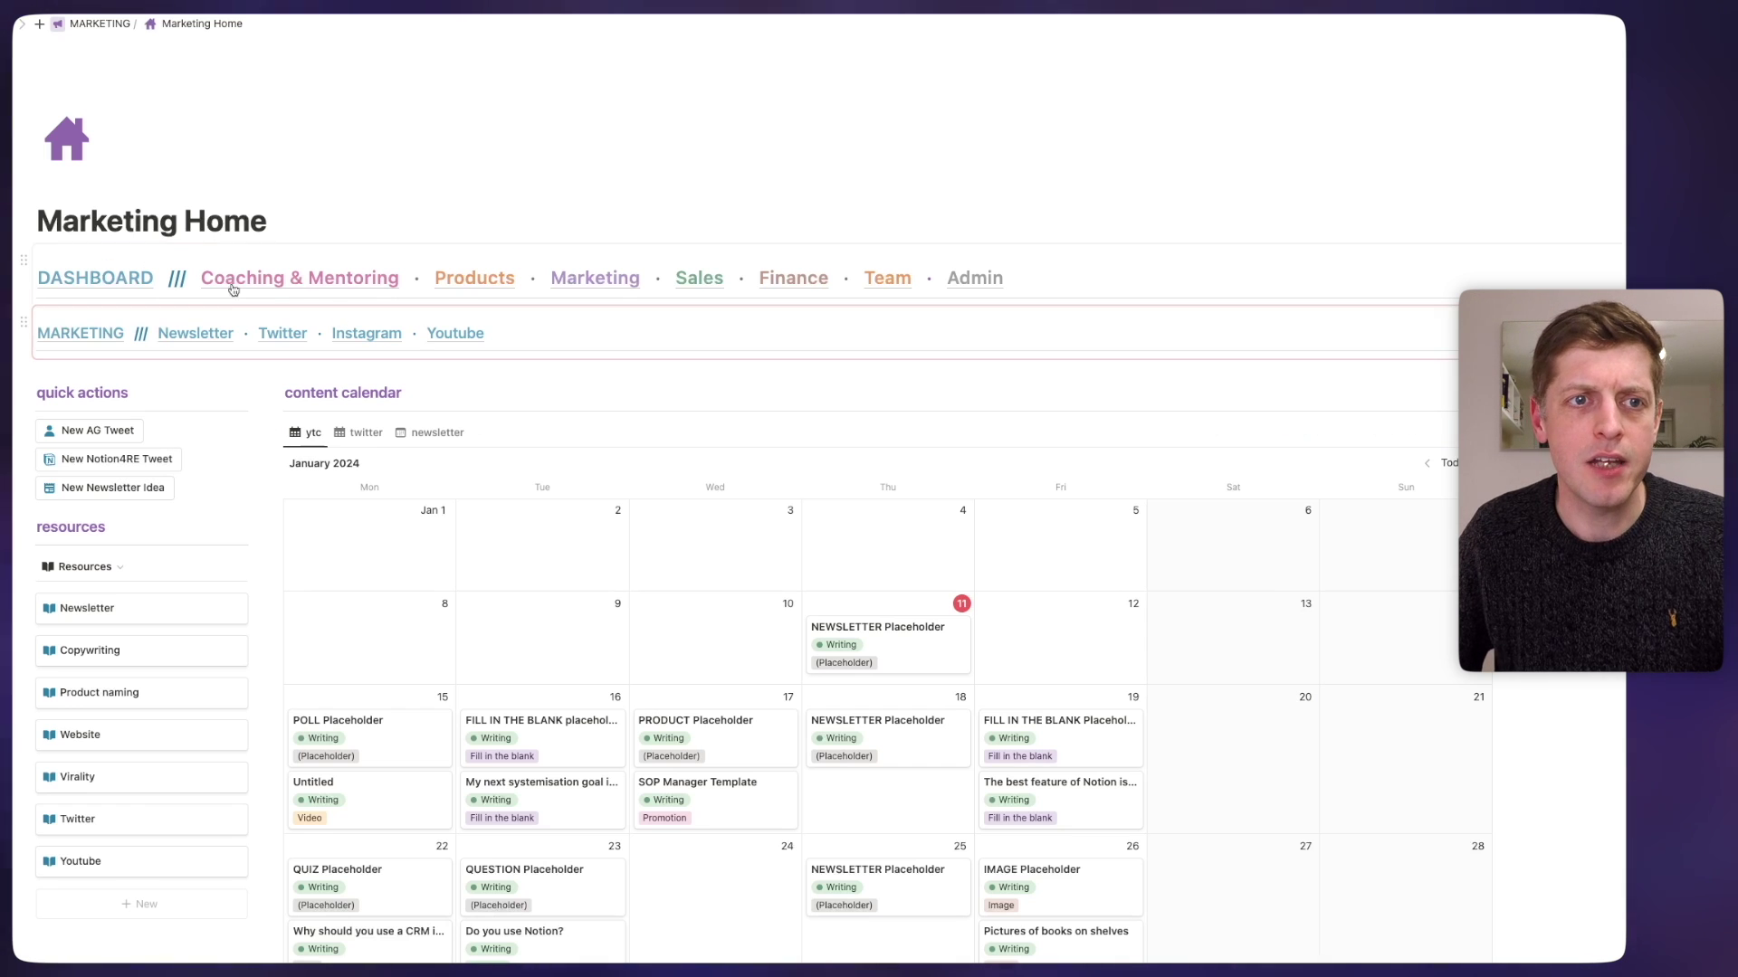
{"action": "left_click", "coordinate": [80, 281]}
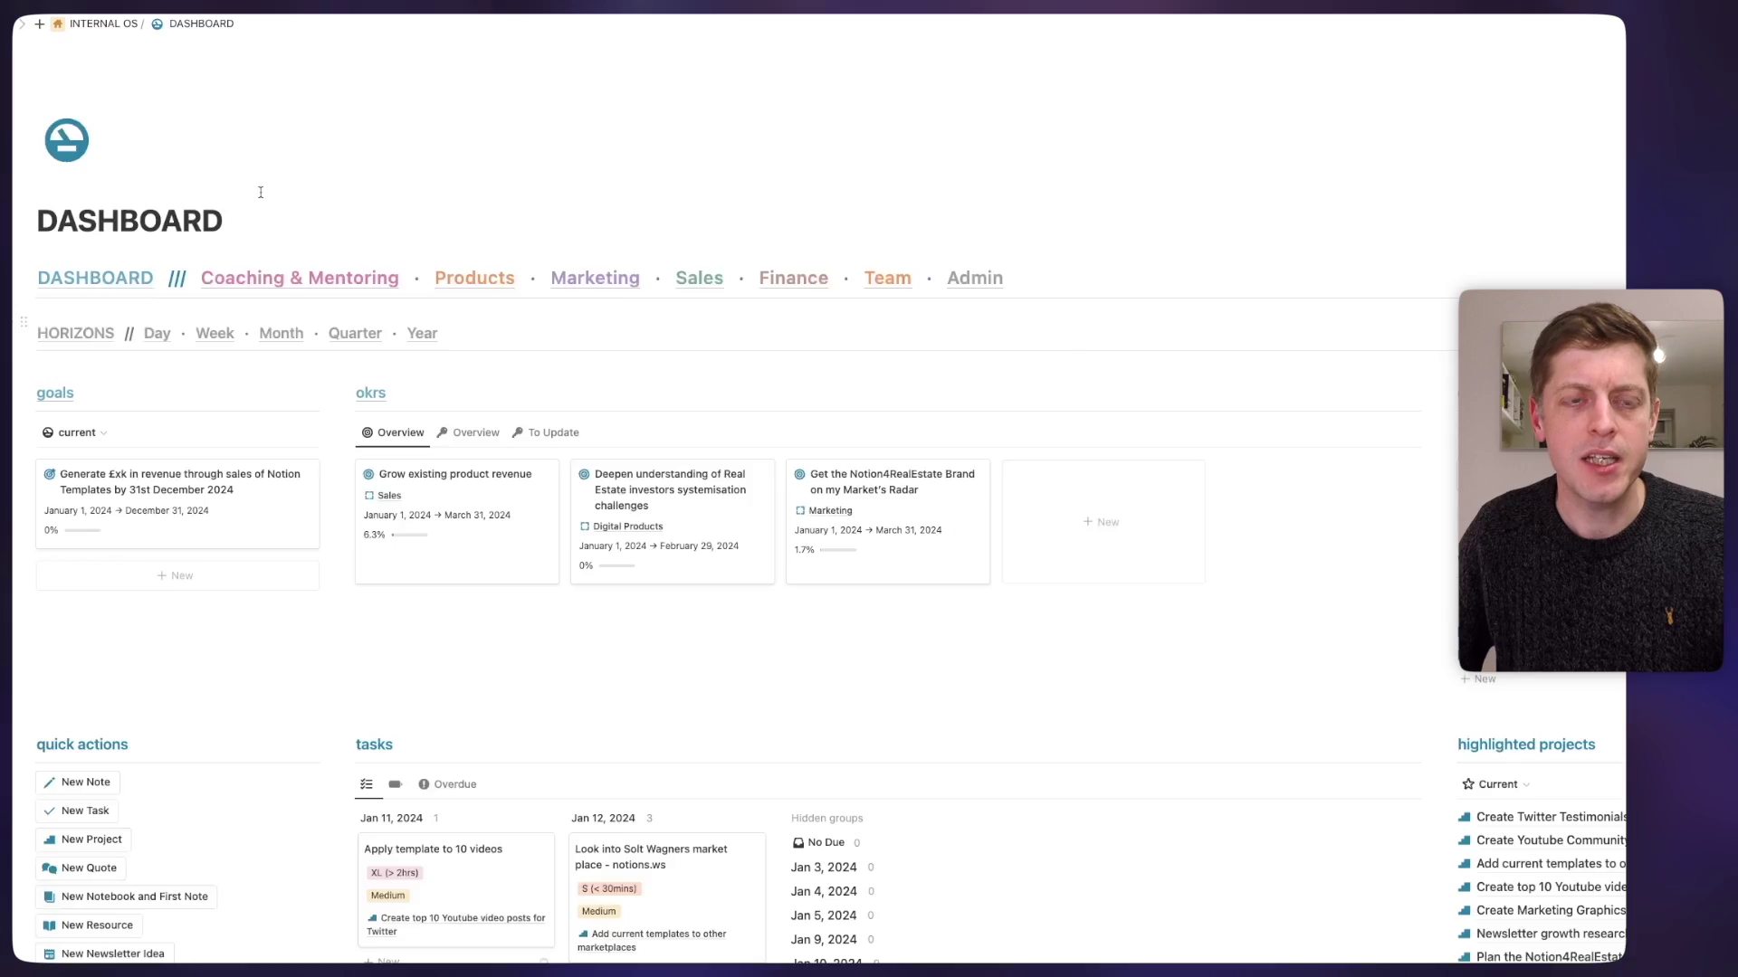
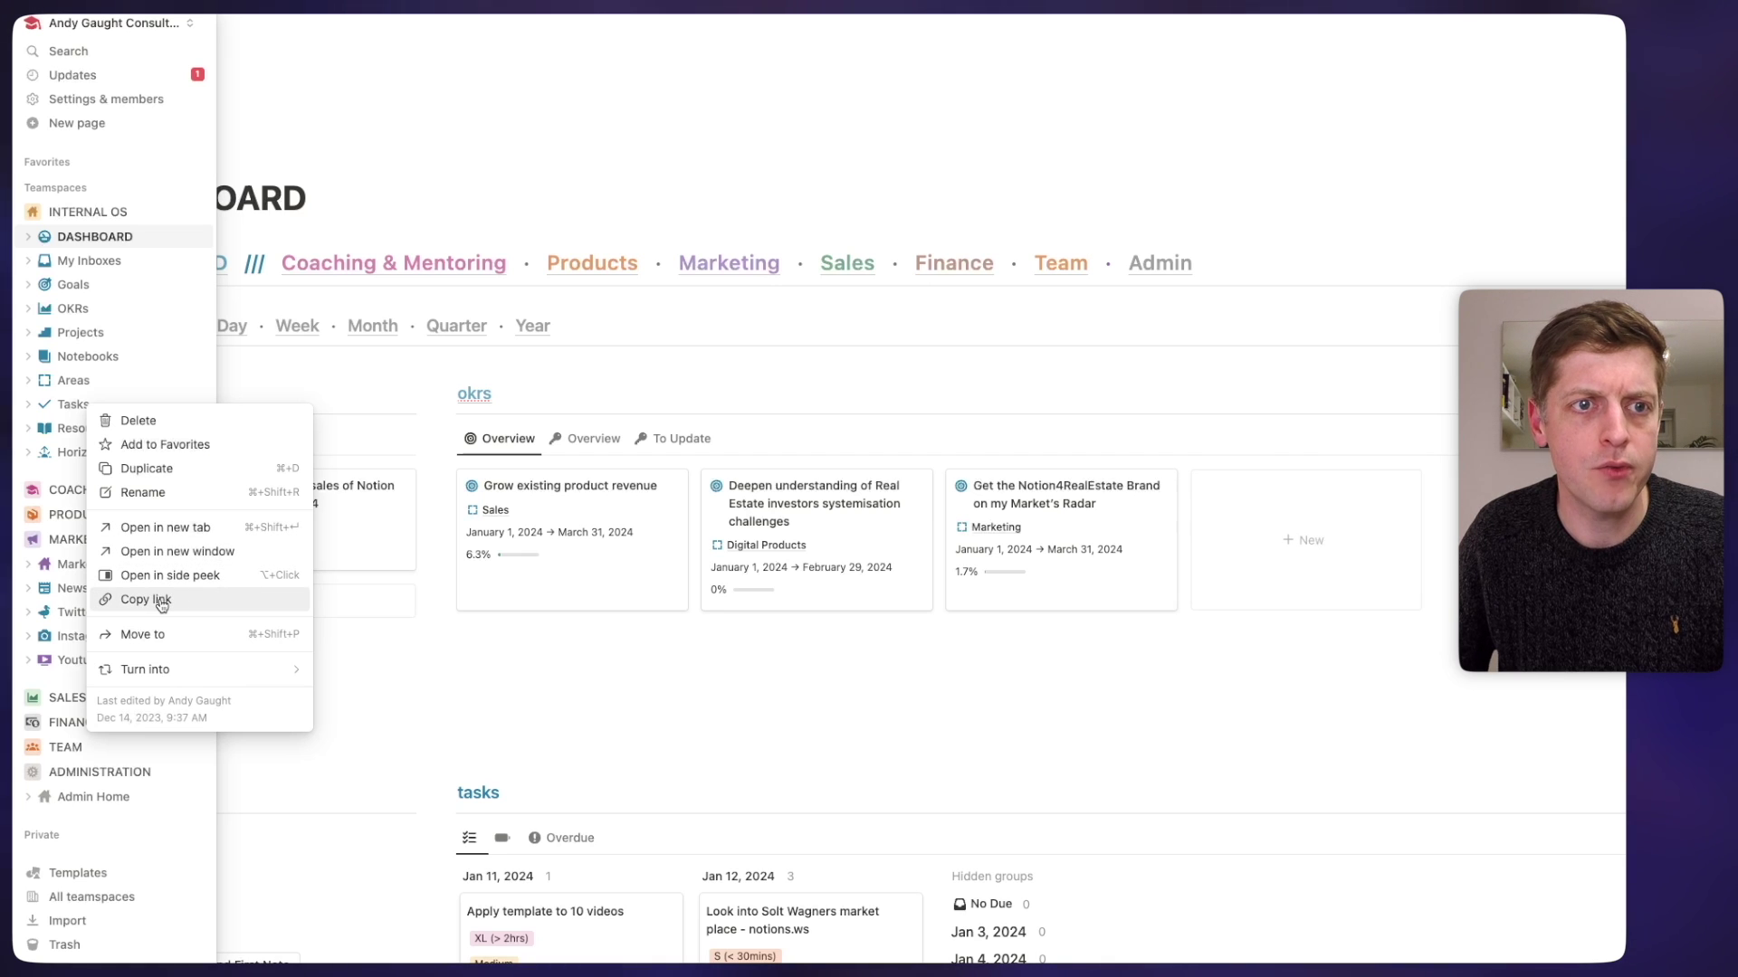
- Copy the link of the Tasks page and apply it to the new text "test" below the goals section
{"action": "left_click", "coordinate": [161, 601]}
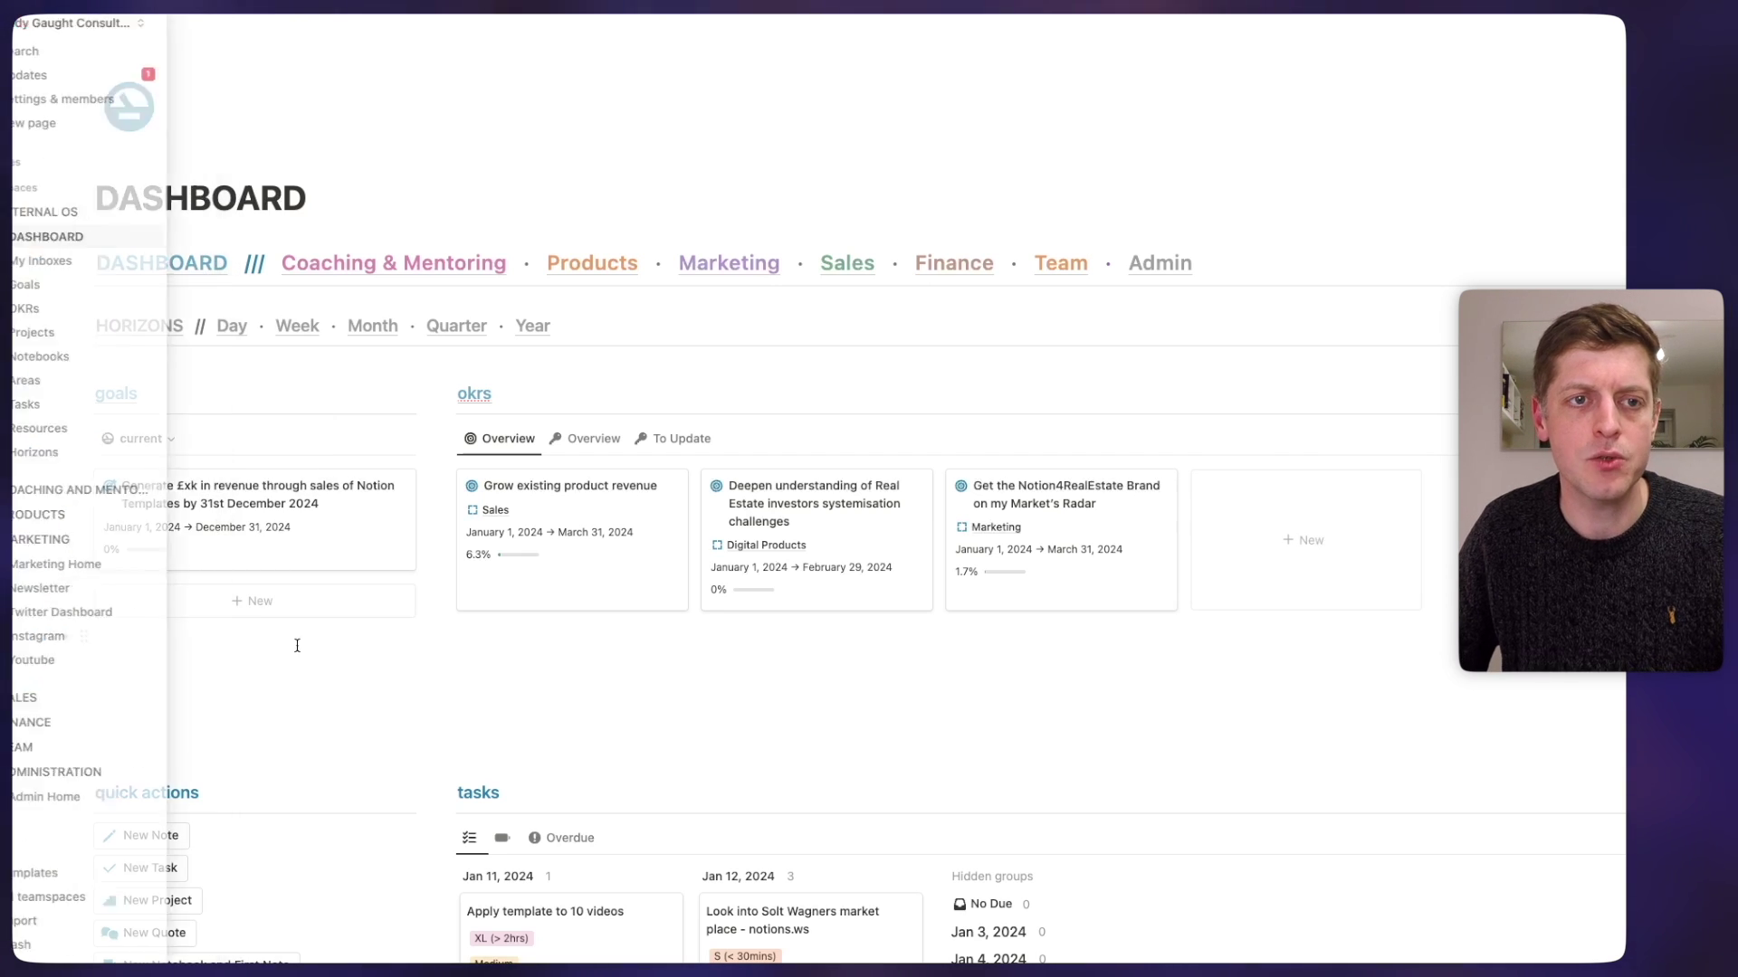
{"action": "left_click", "coordinate": [265, 691]}
{"action": "type", "text": "test"}
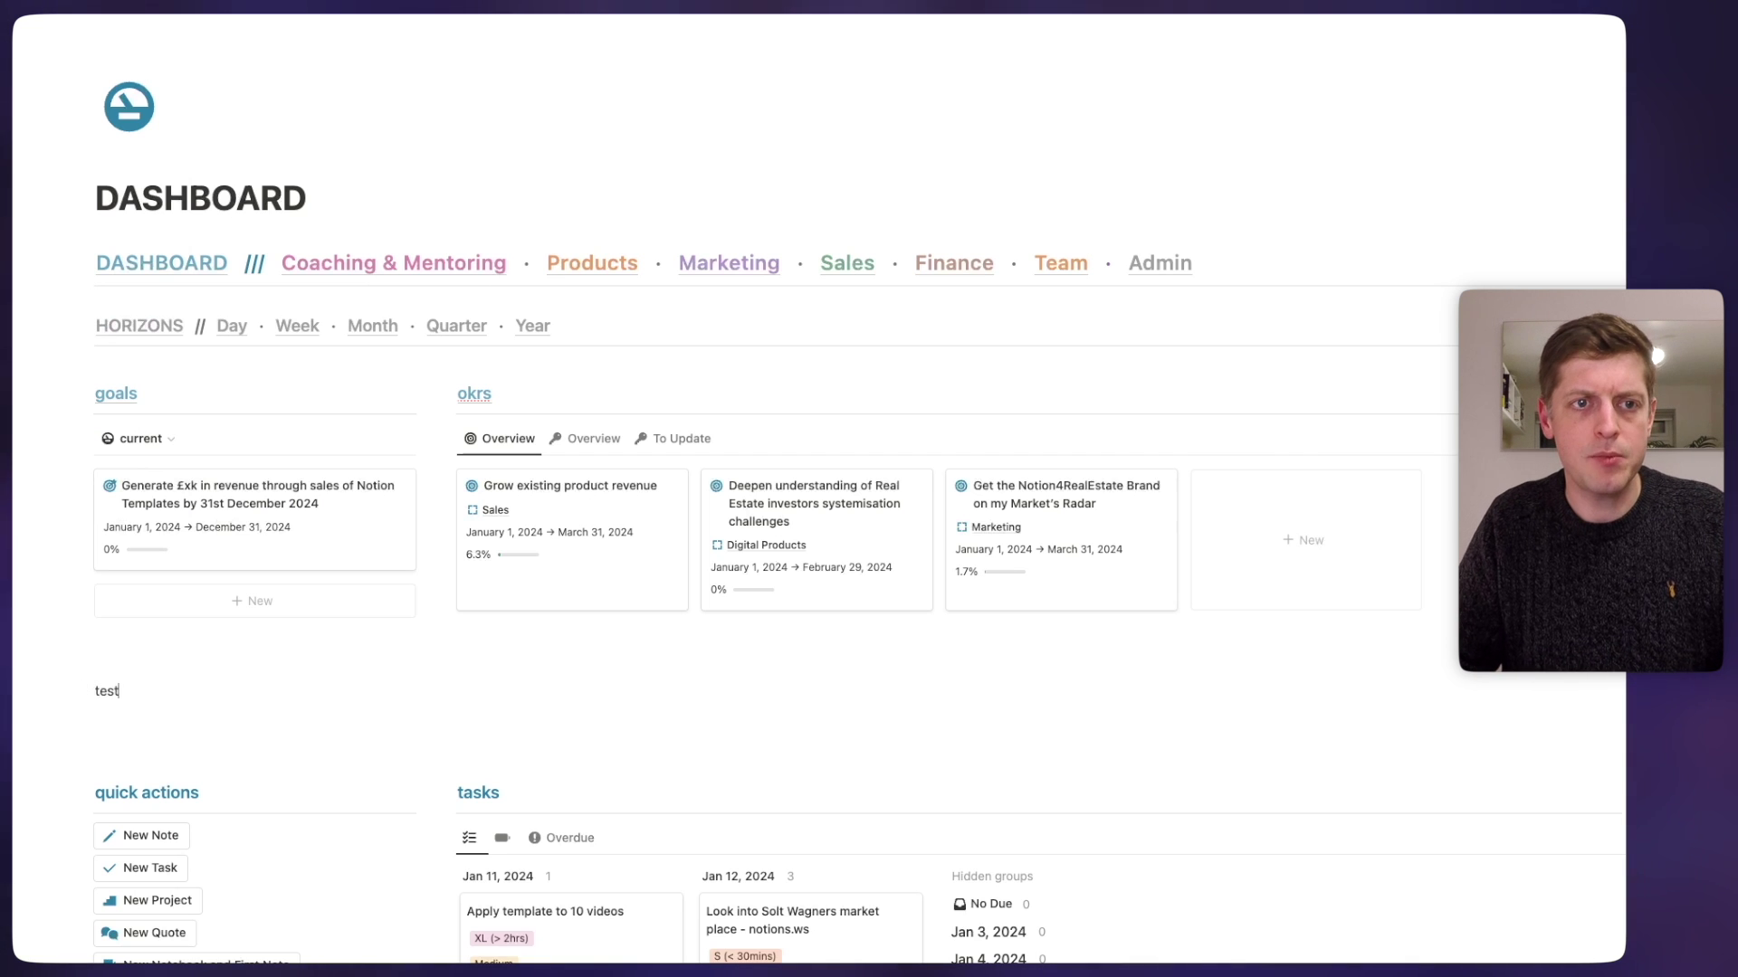
{"action": "key", "text": "shift+Left"}
{"action": "key", "text": "shift+Left"}
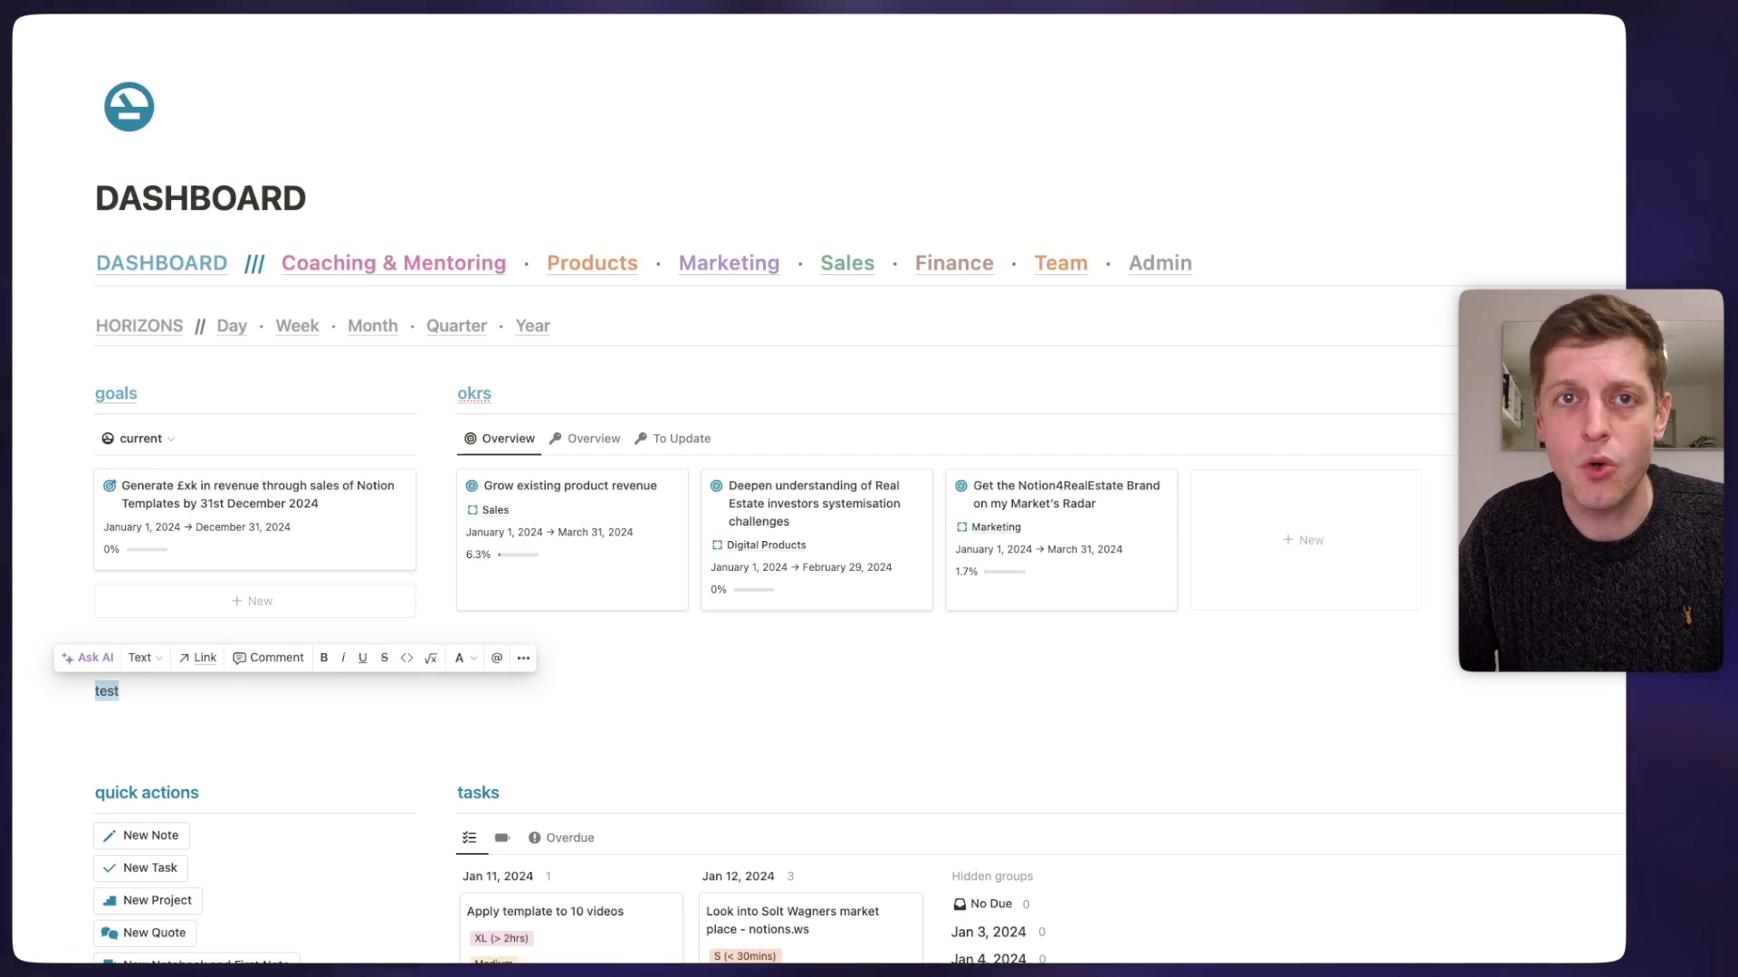
{"action": "key", "text": "ctrl+v"}
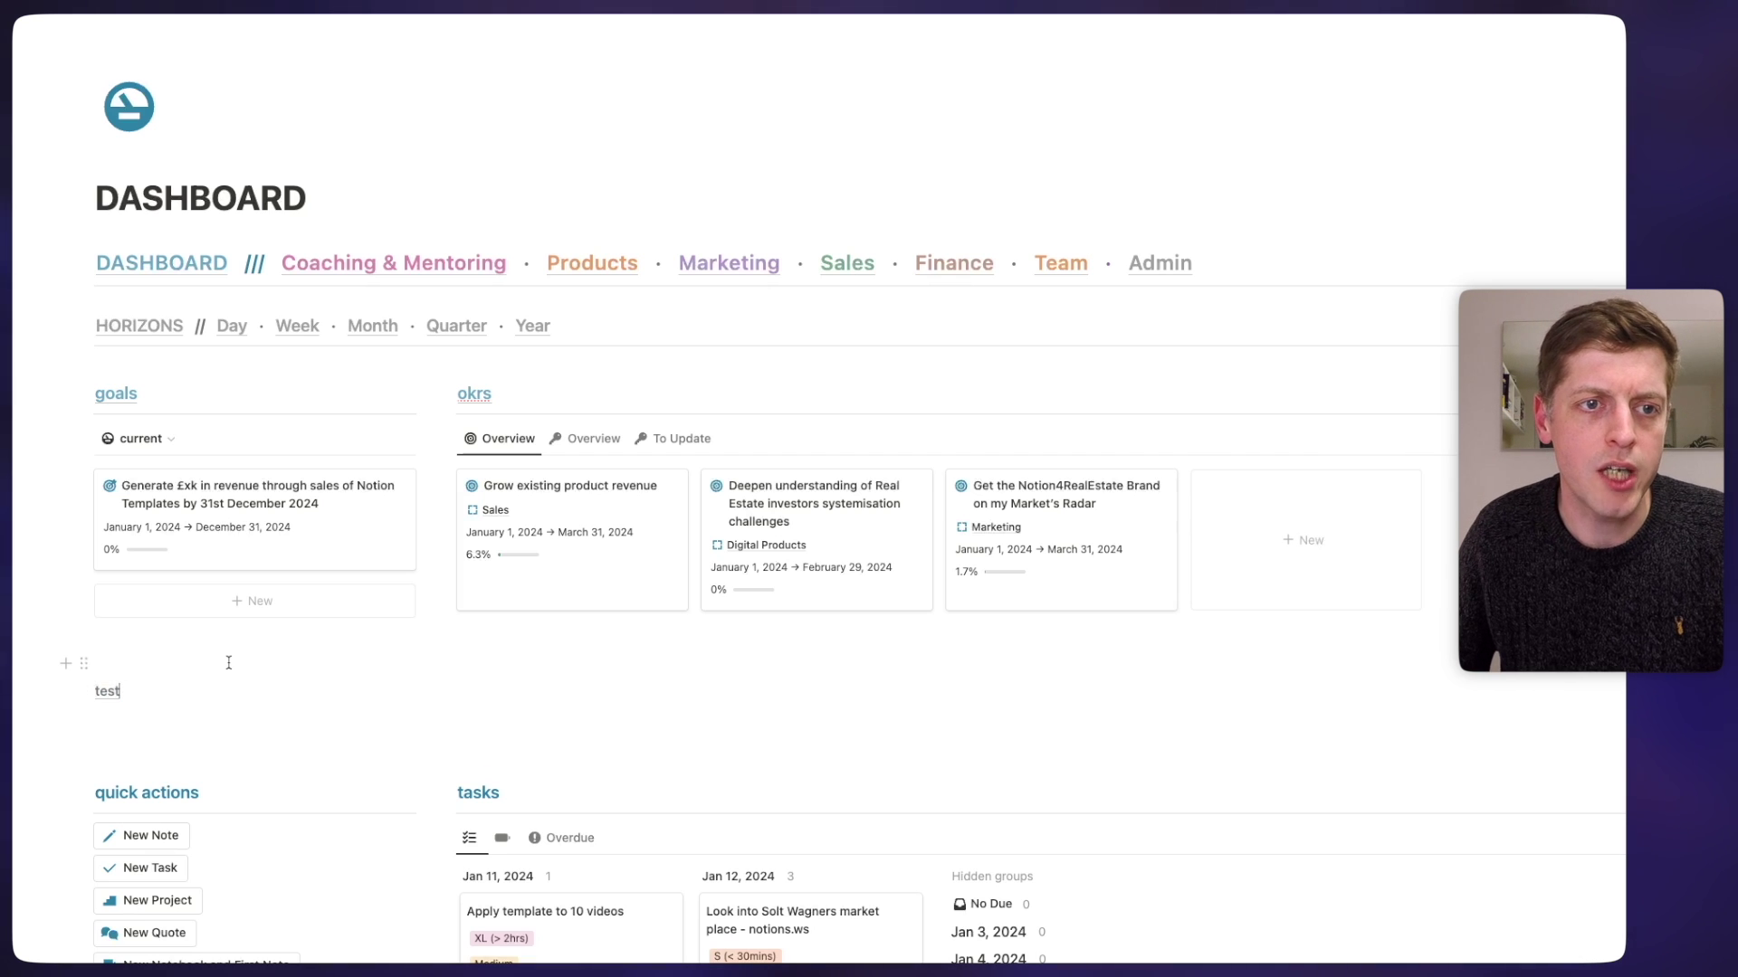
- Follow the "test" link to the Tasks page and return to the dashboard
{"action": "mouse_move", "coordinate": [107, 697]}
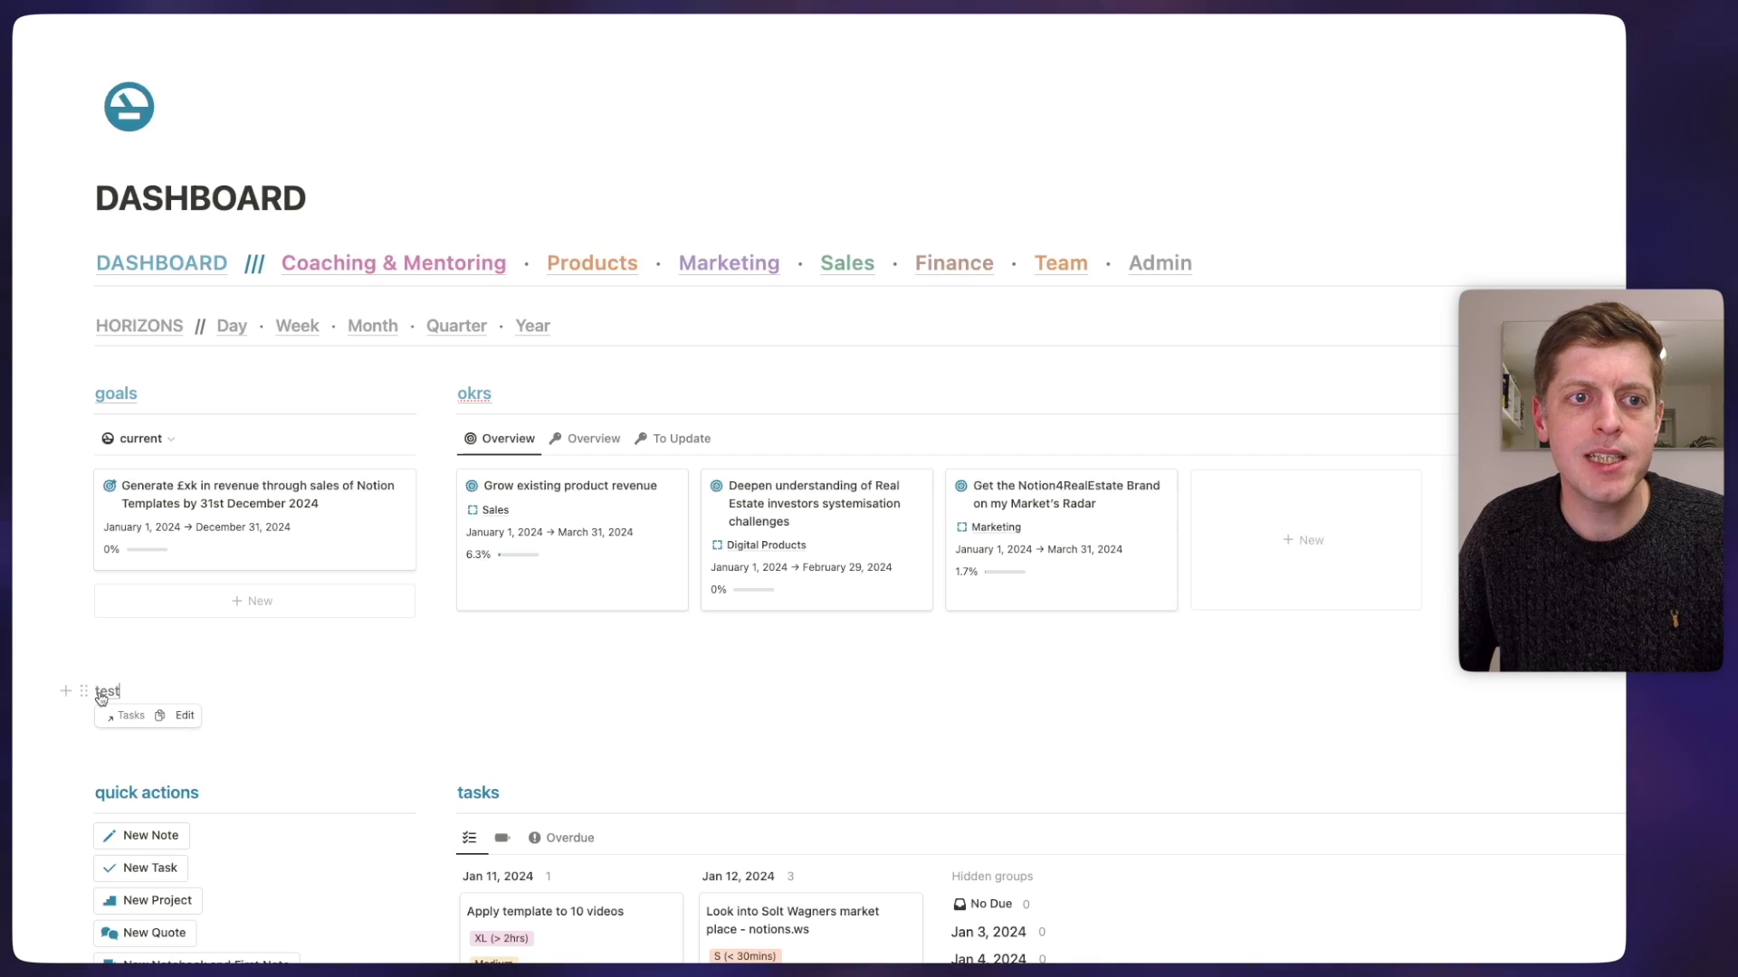
{"action": "left_click", "coordinate": [107, 694]}
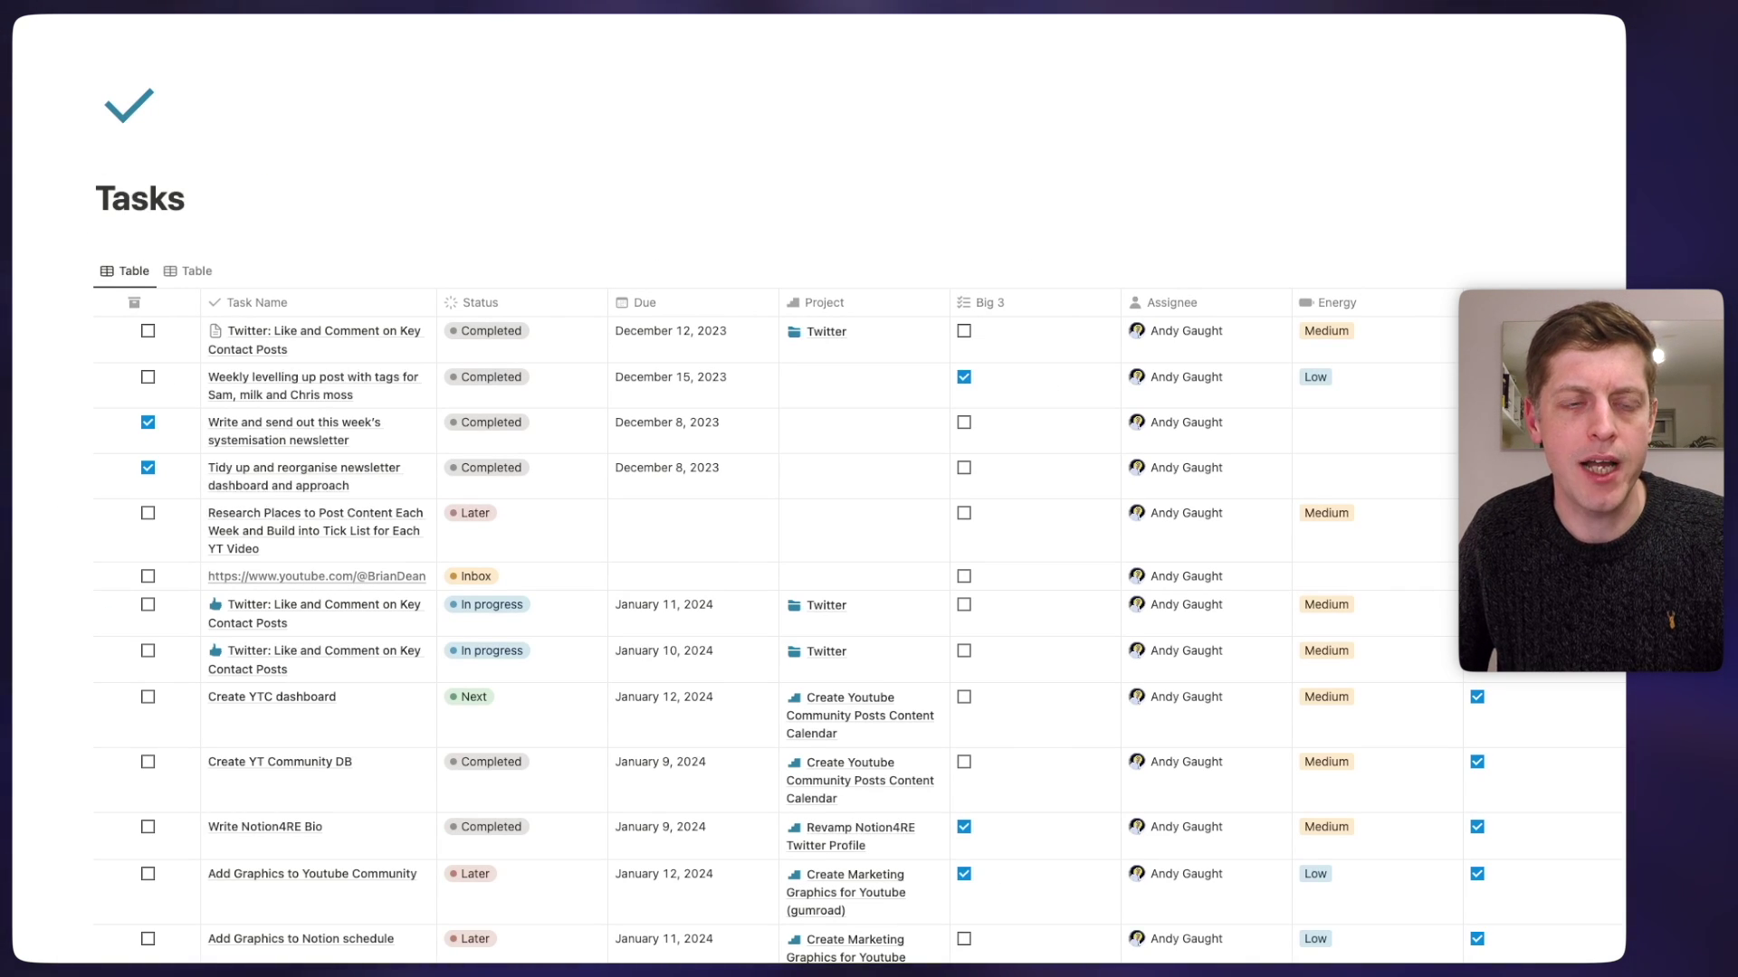
{"action": "key", "text": "super+bracketleft"}
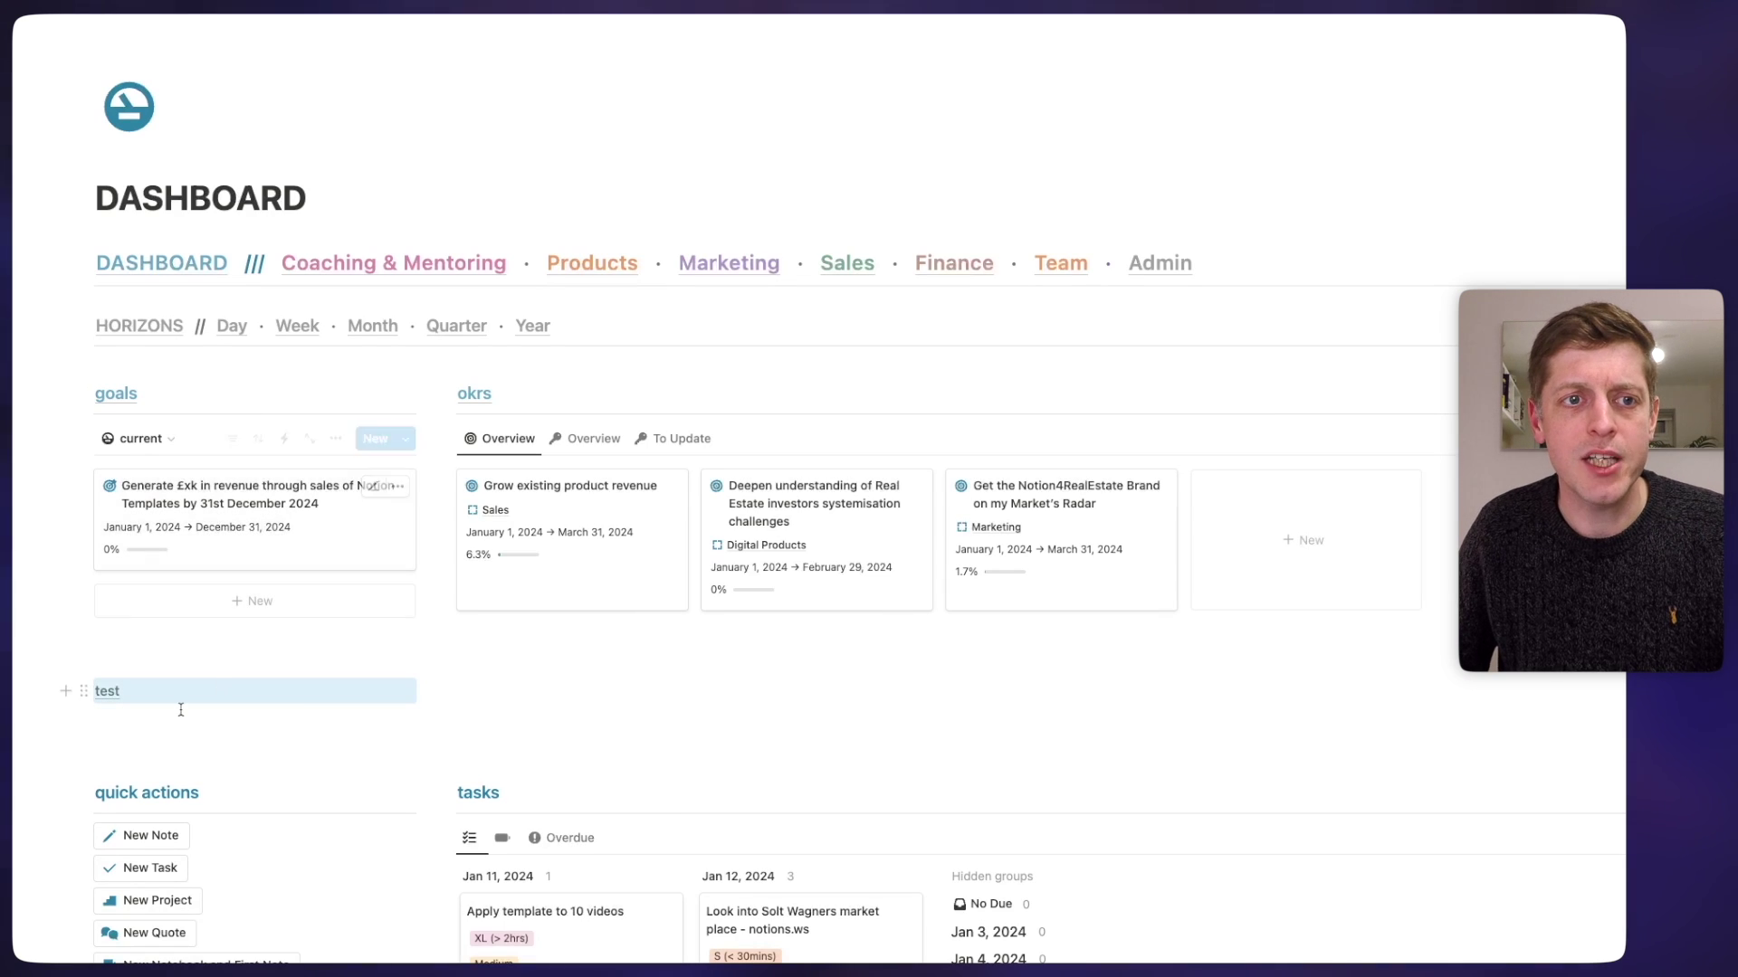
{"action": "left_click", "coordinate": [156, 744]}
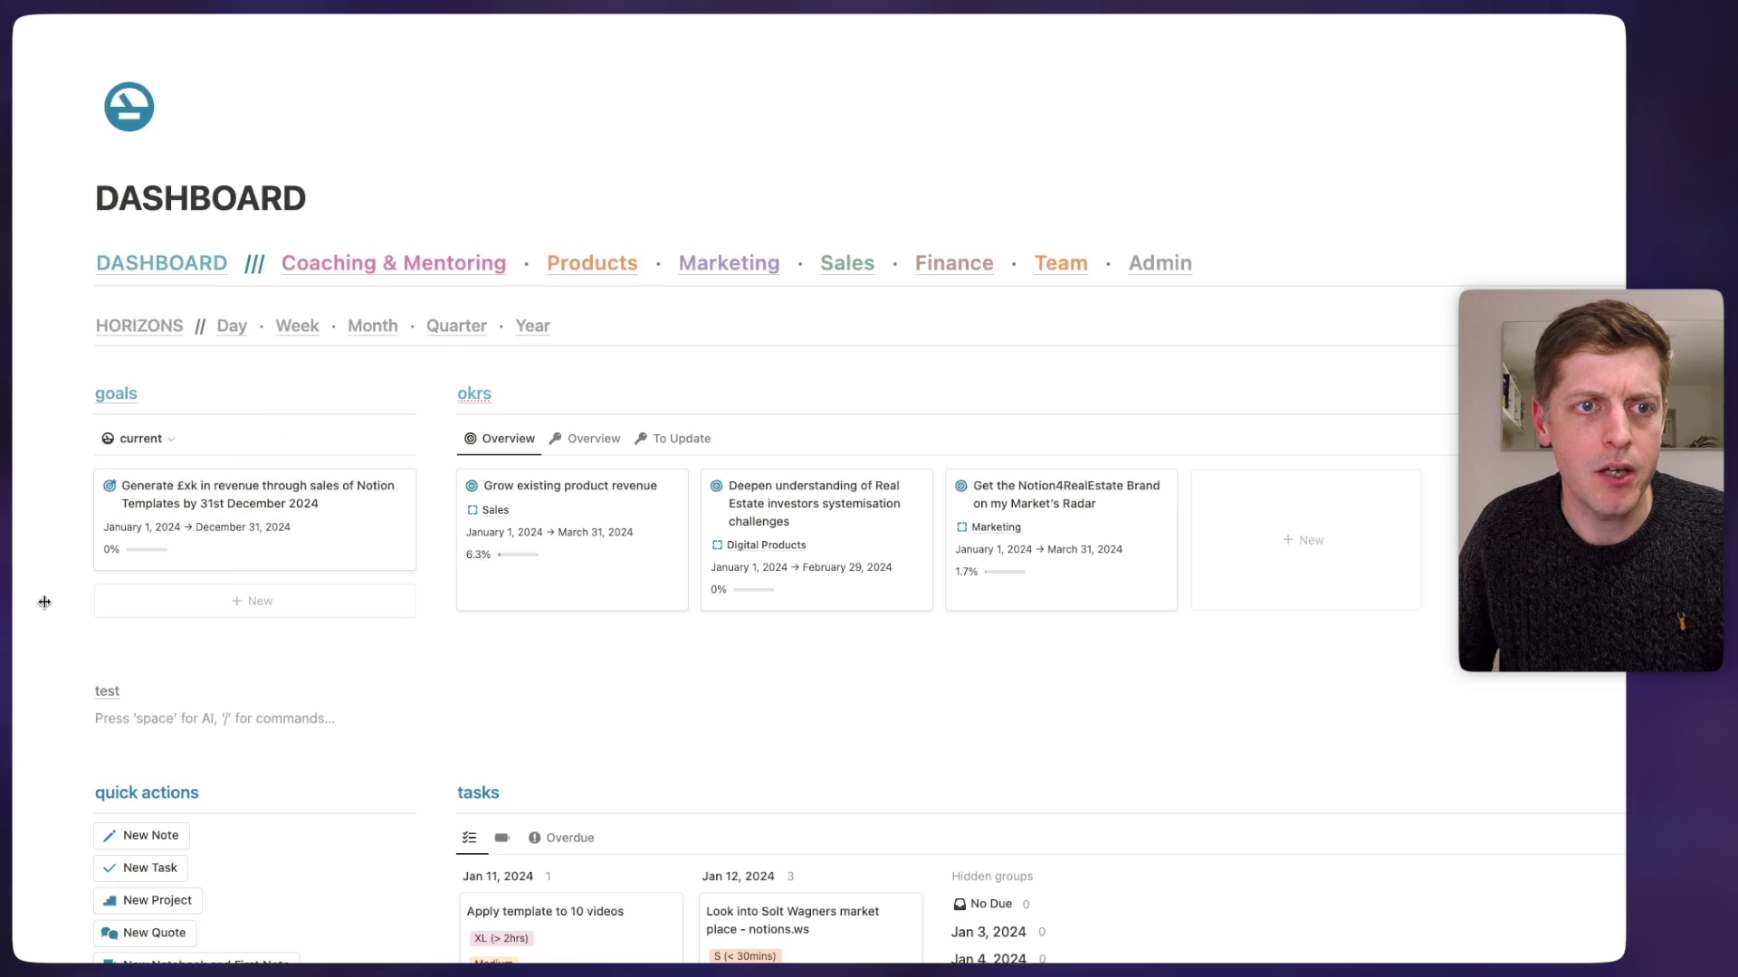
- Open the OKRs page, copy its page link, and go back to the dashboard
{"action": "mouse_move", "coordinate": [11, 613]}
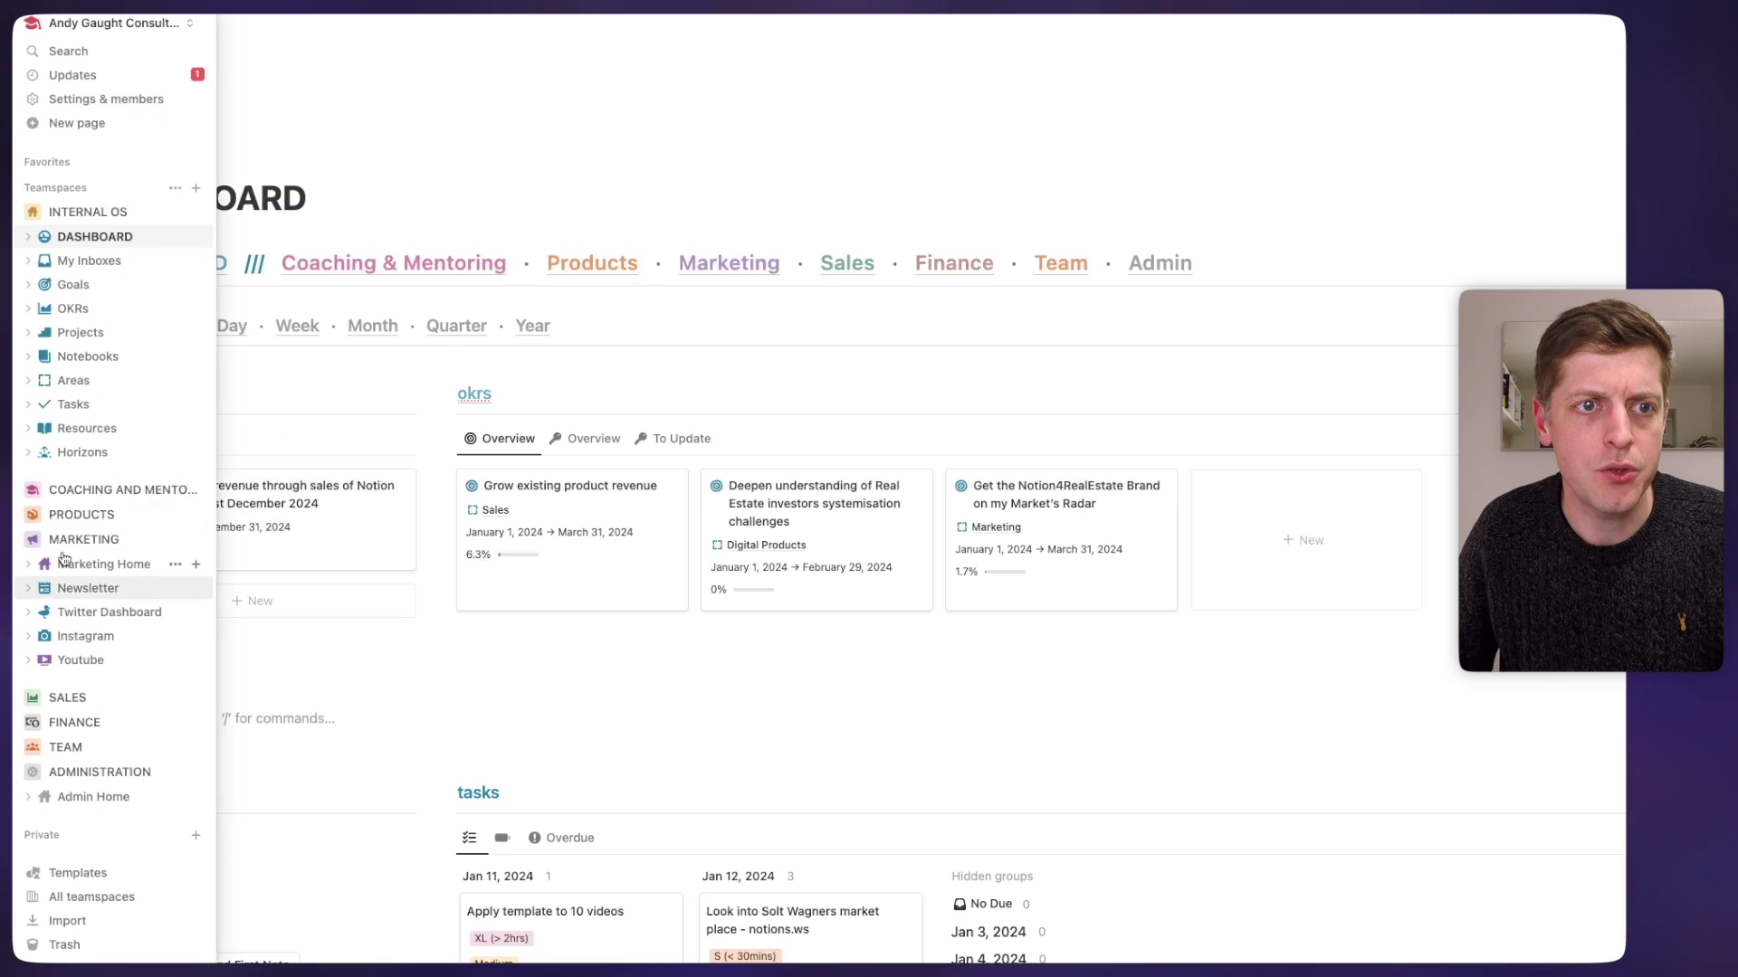
{"action": "left_click", "coordinate": [74, 310]}
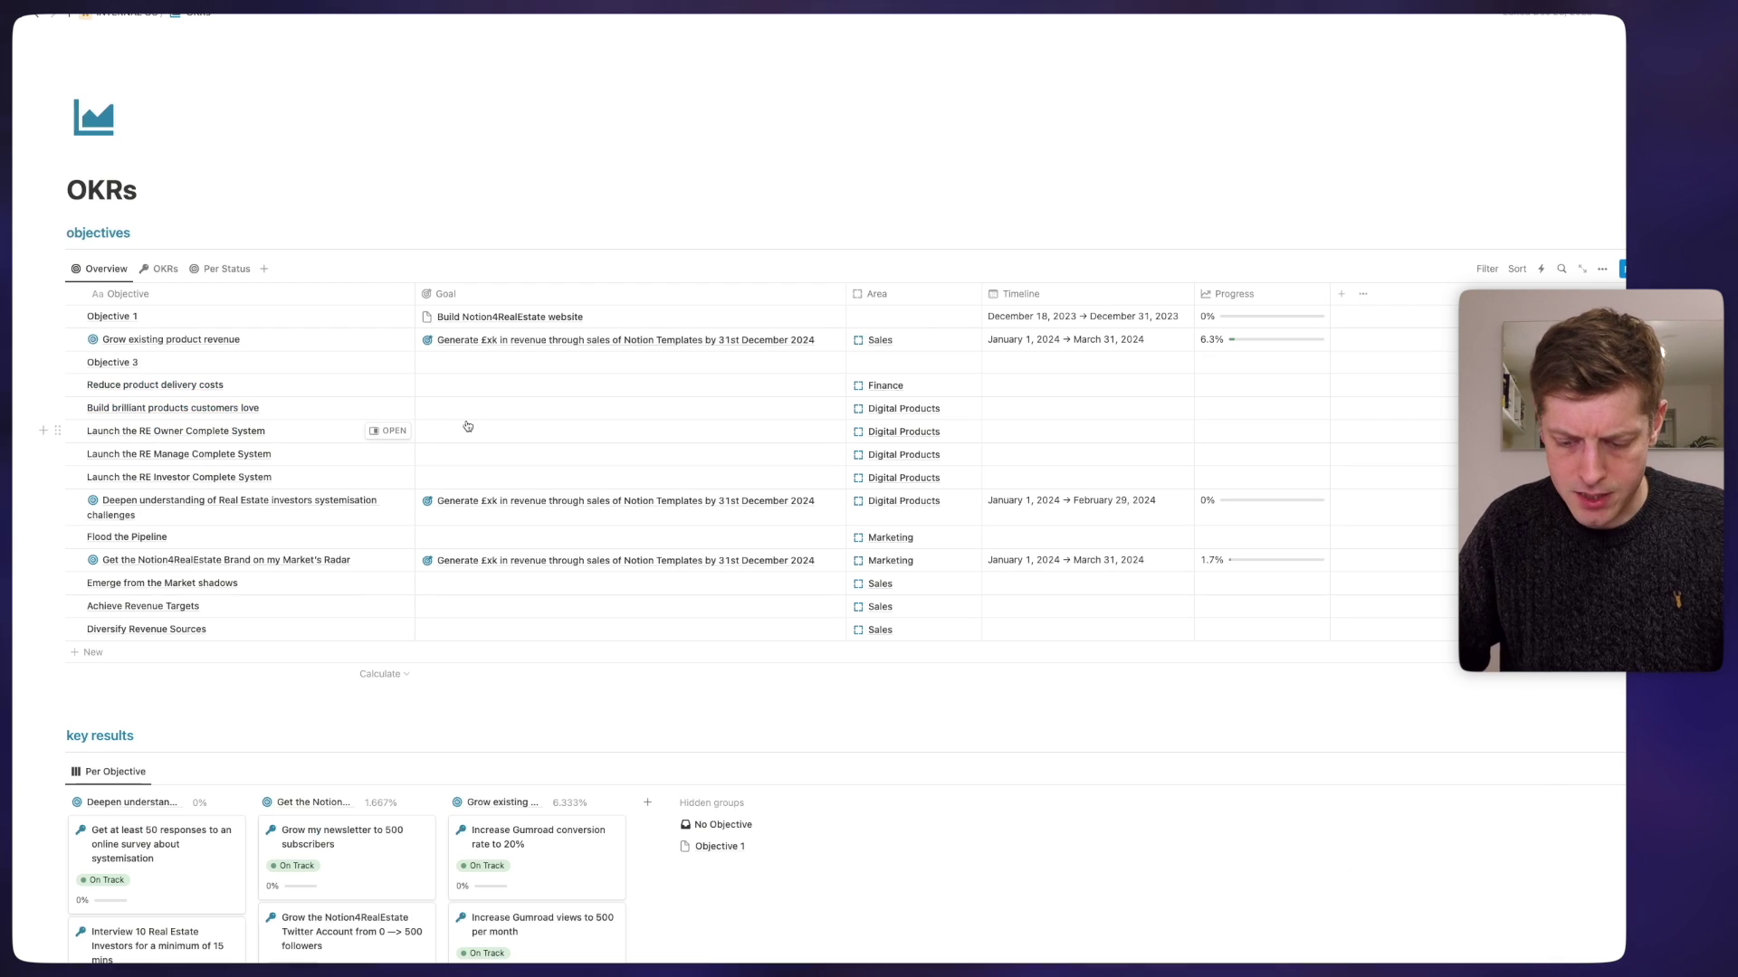
{"action": "key", "text": "super+l"}
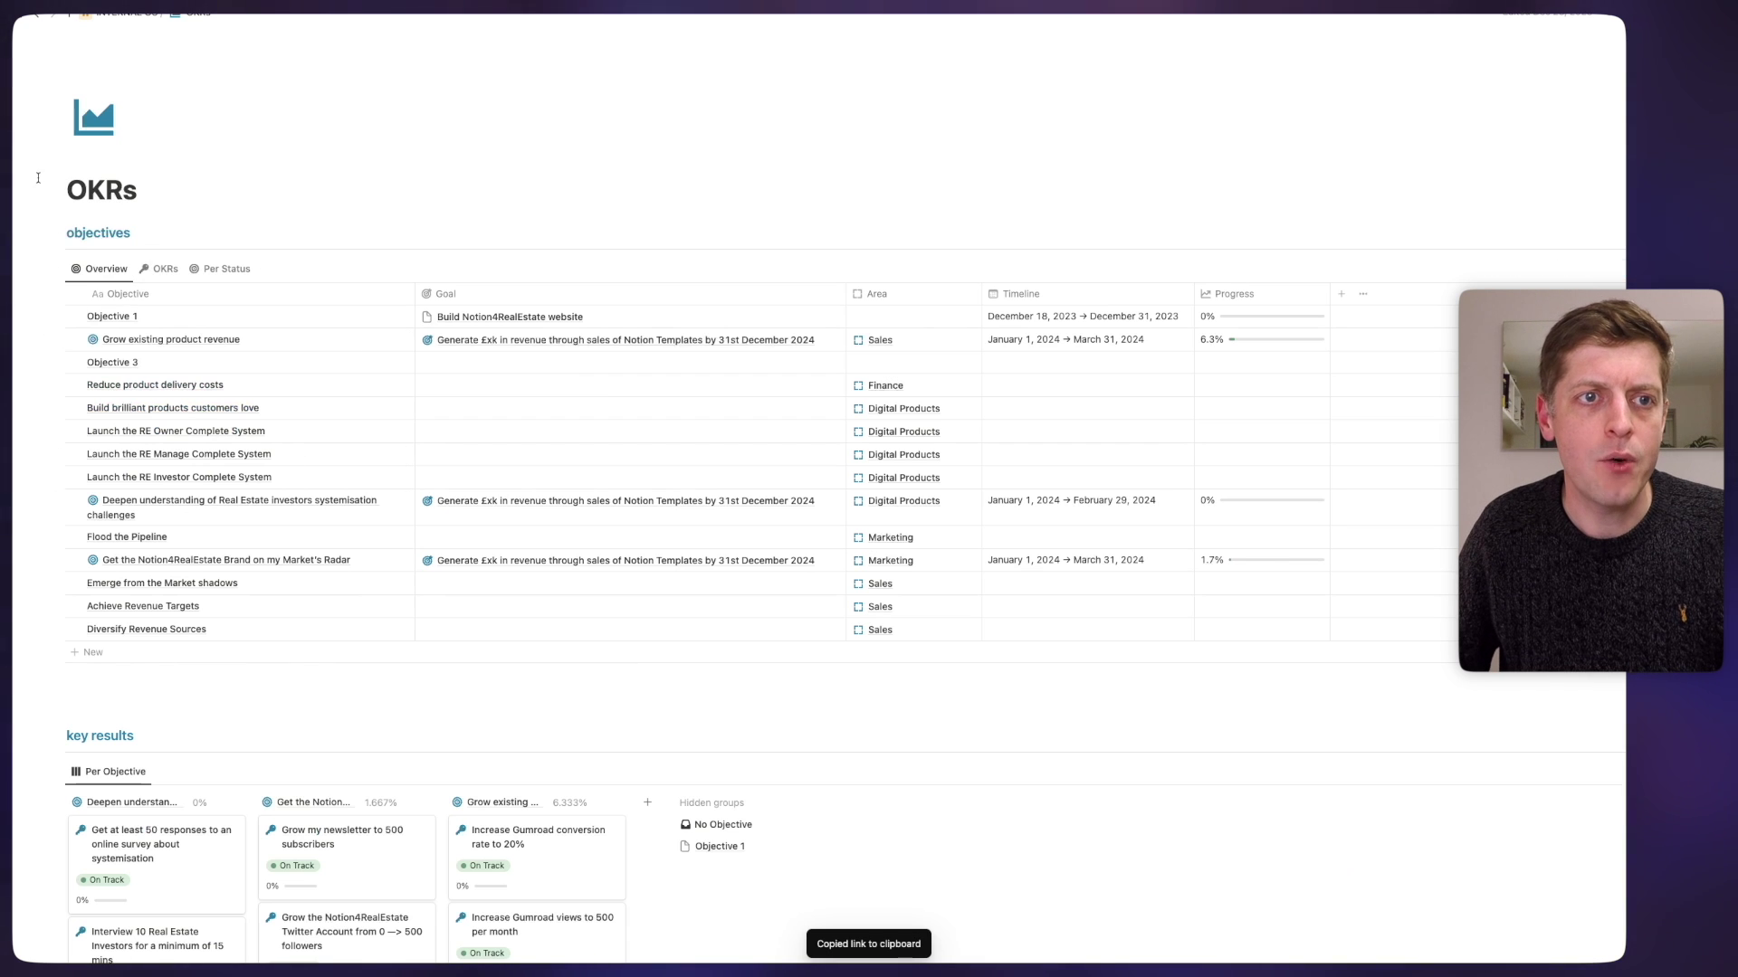
{"action": "mouse_move", "coordinate": [16, 199]}
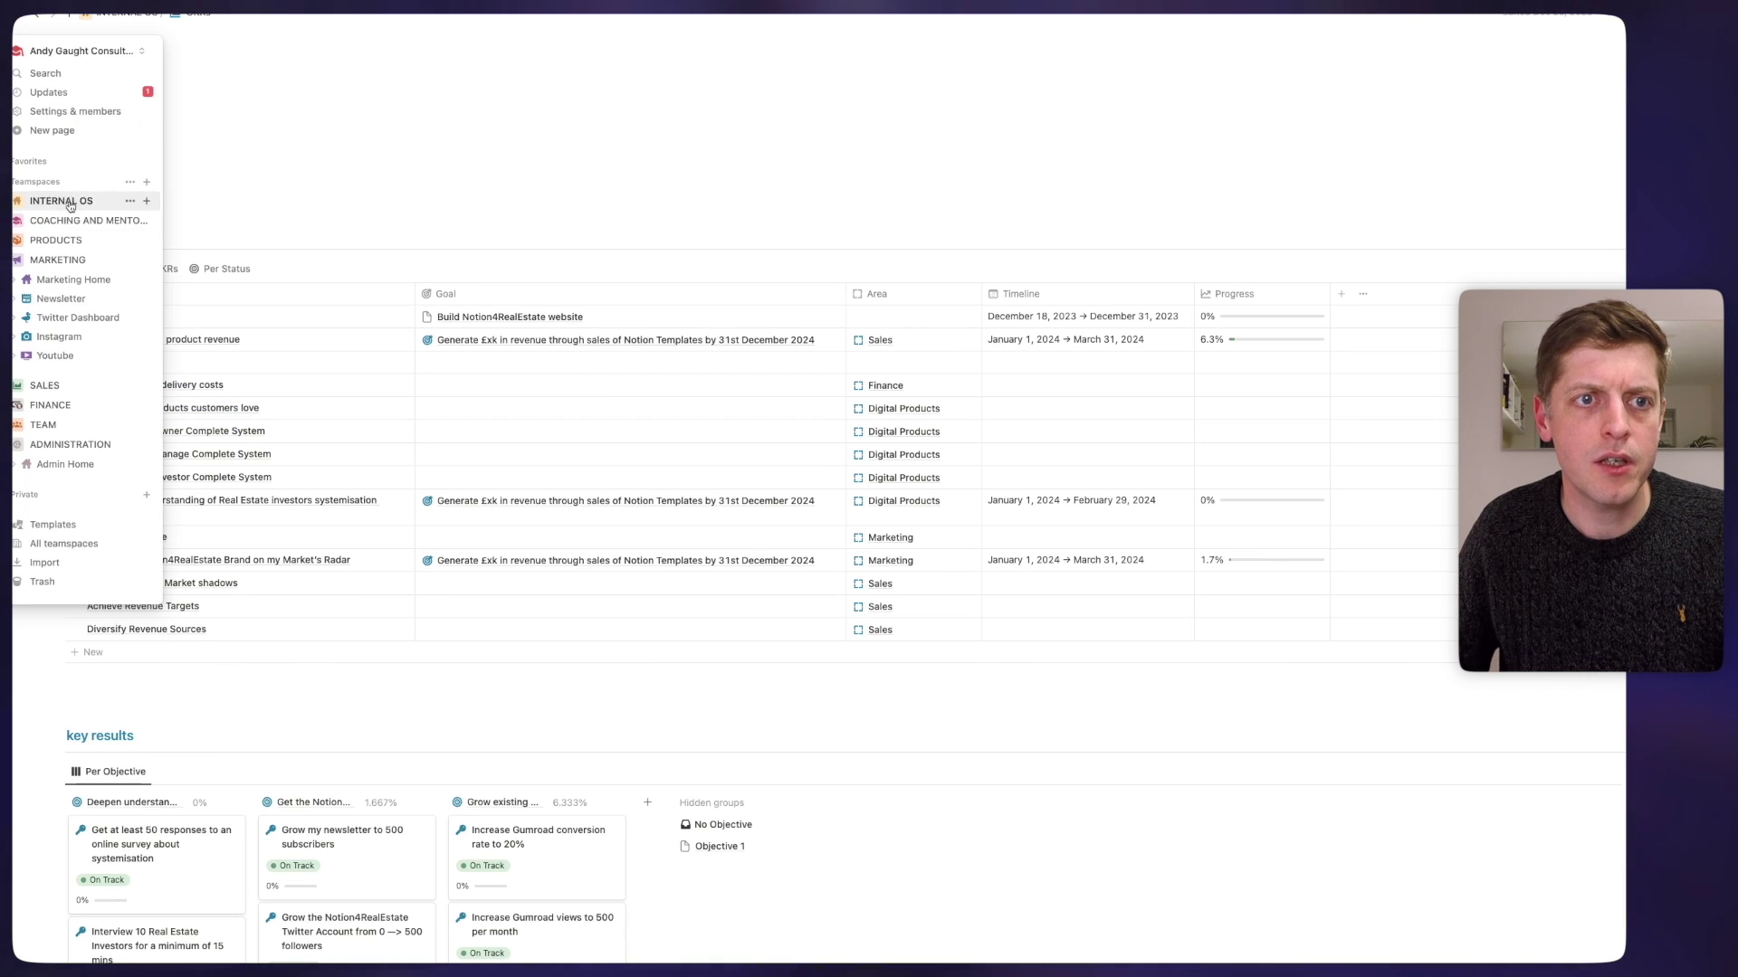
{"action": "left_click", "coordinate": [66, 221]}
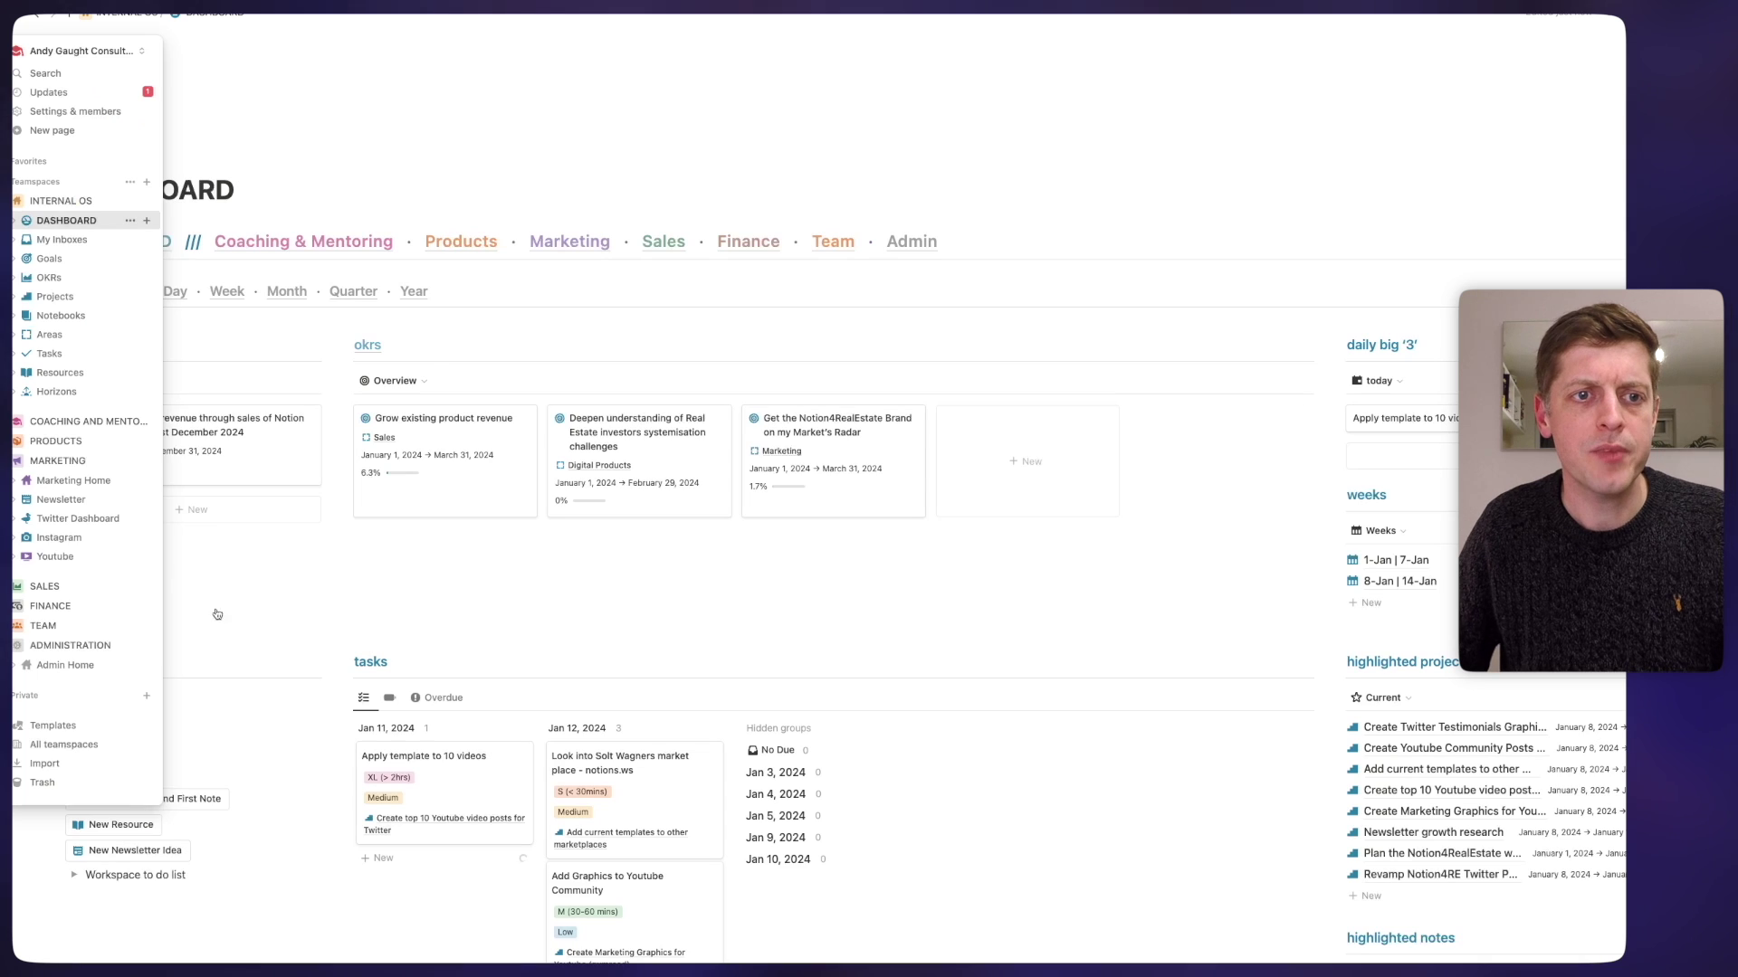
- Add the text "test2" below "test" and link it to the copied OKRs page link
{"action": "left_click", "coordinate": [184, 605]}
{"action": "type", "text": "test2"}
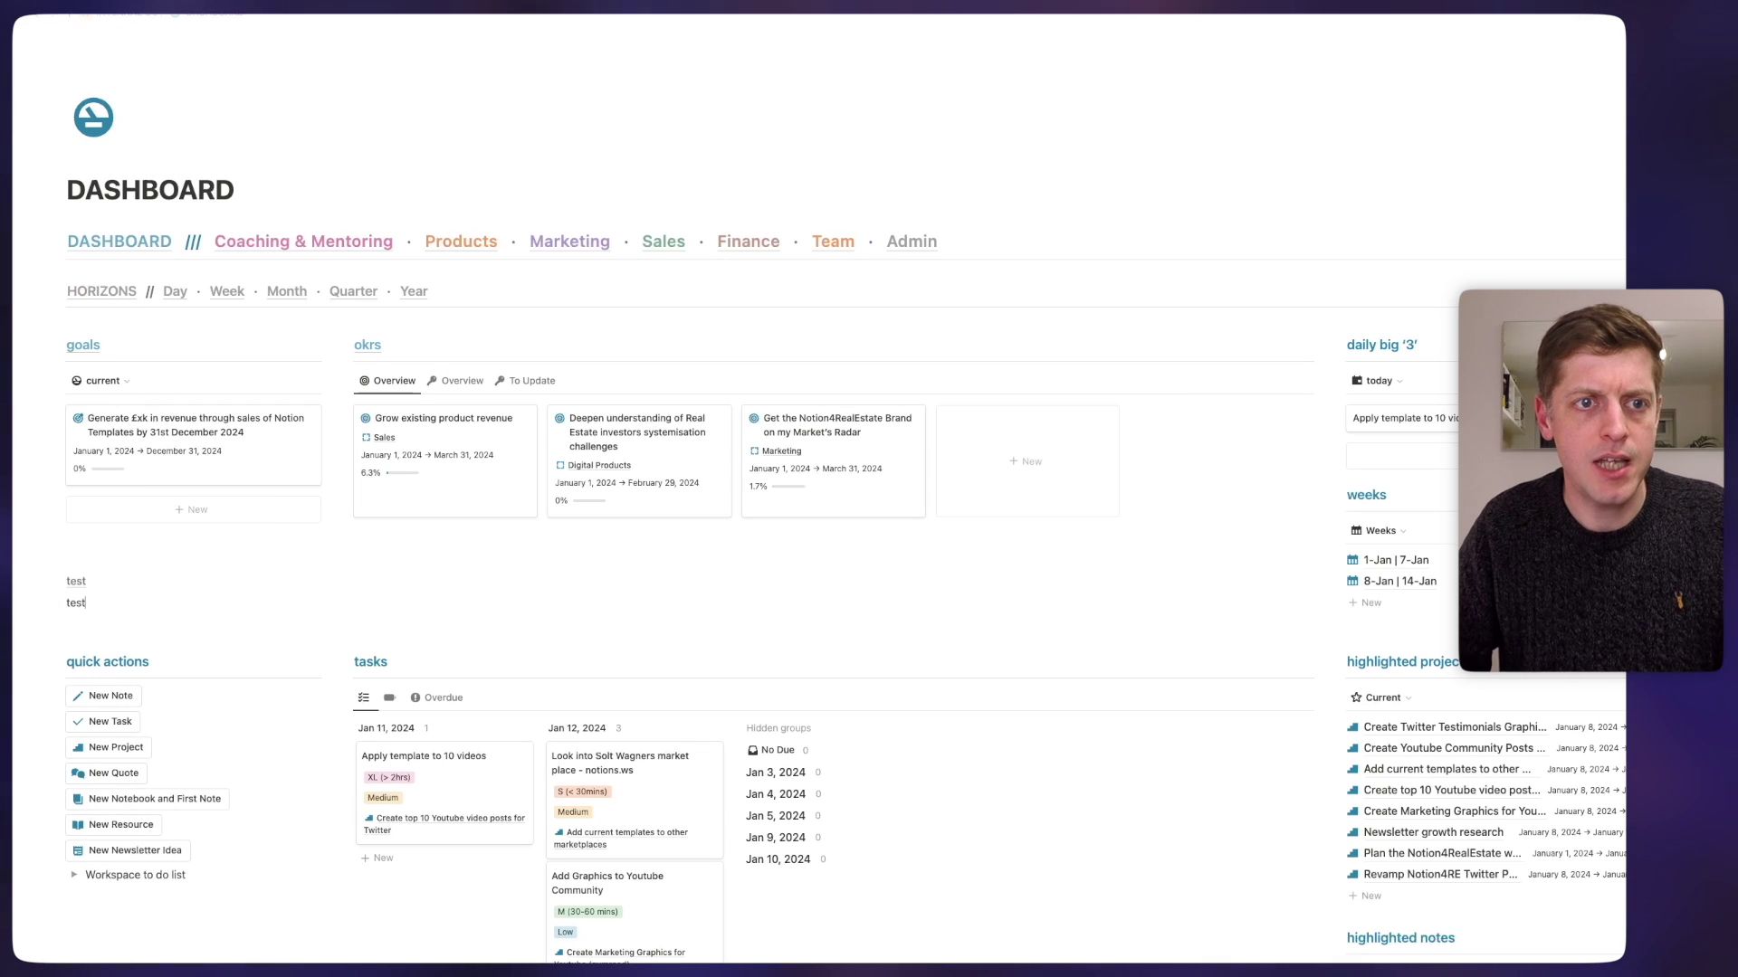
{"action": "key", "text": "shift+Left"}
{"action": "key", "text": "shift+Left"}
{"action": "key", "text": "shift+Left"}
{"action": "key", "text": "shift+Left"}
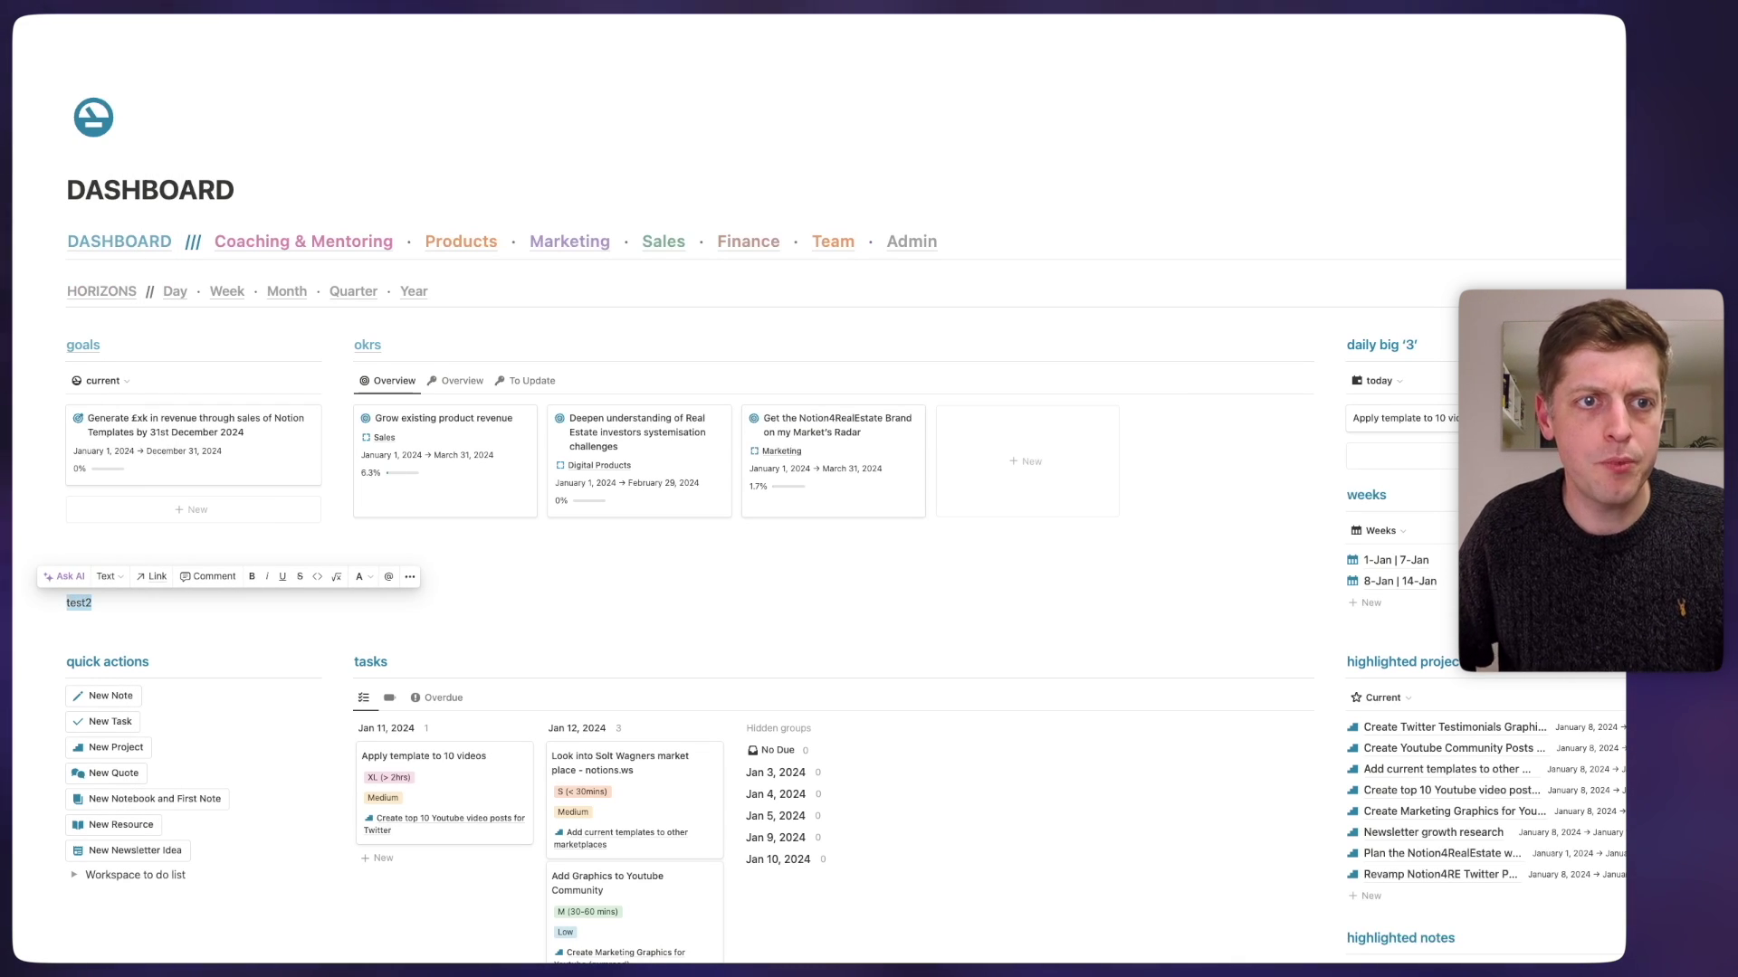
{"action": "key", "text": "Right"}
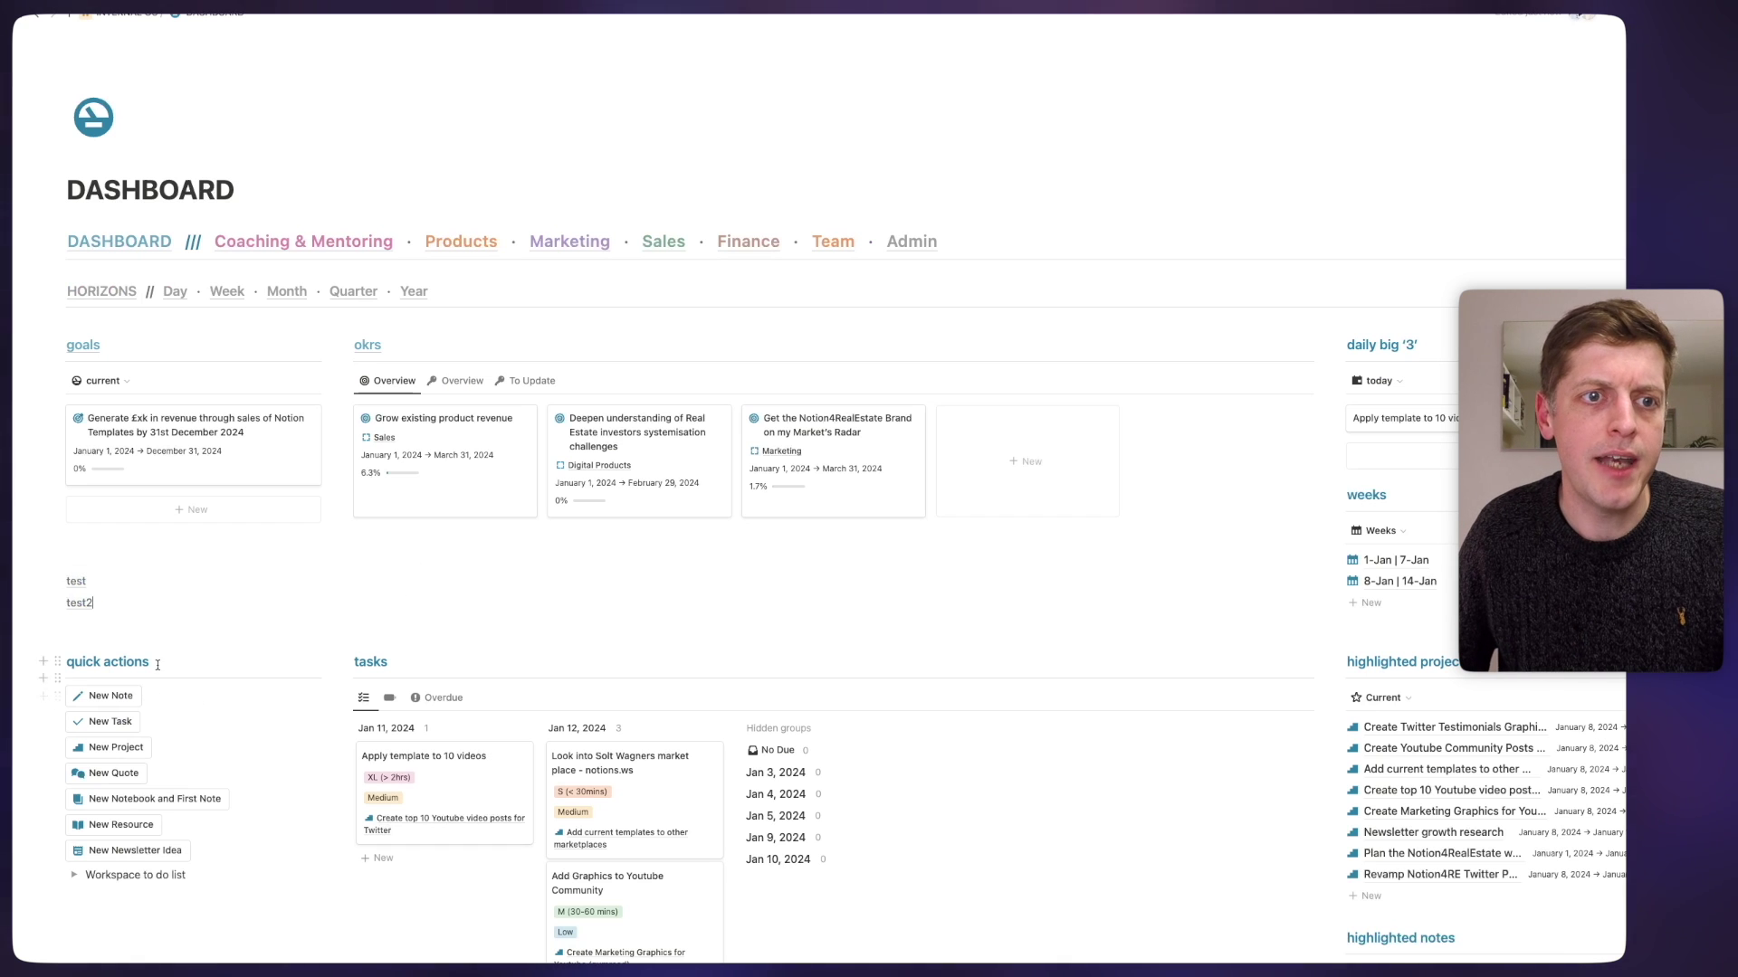
- Follow the "test2" link to the OKRs page and return to the dashboard
{"action": "left_click", "coordinate": [367, 345]}
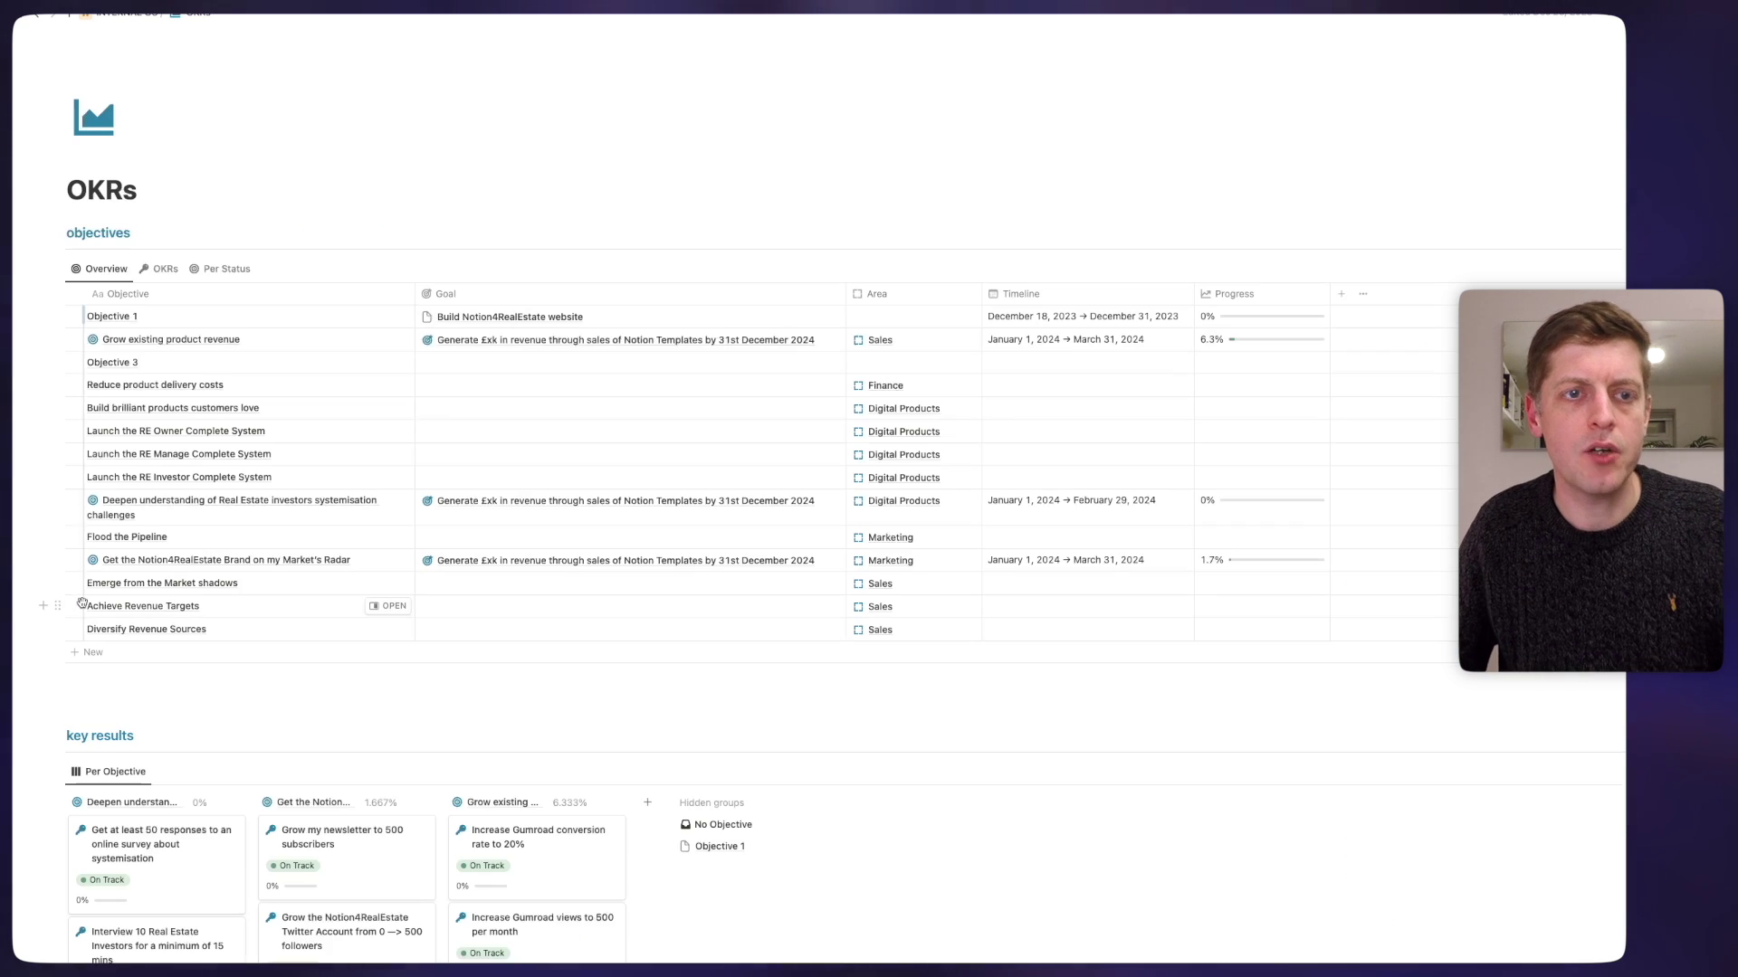
{"action": "left_click", "coordinate": [38, 18]}
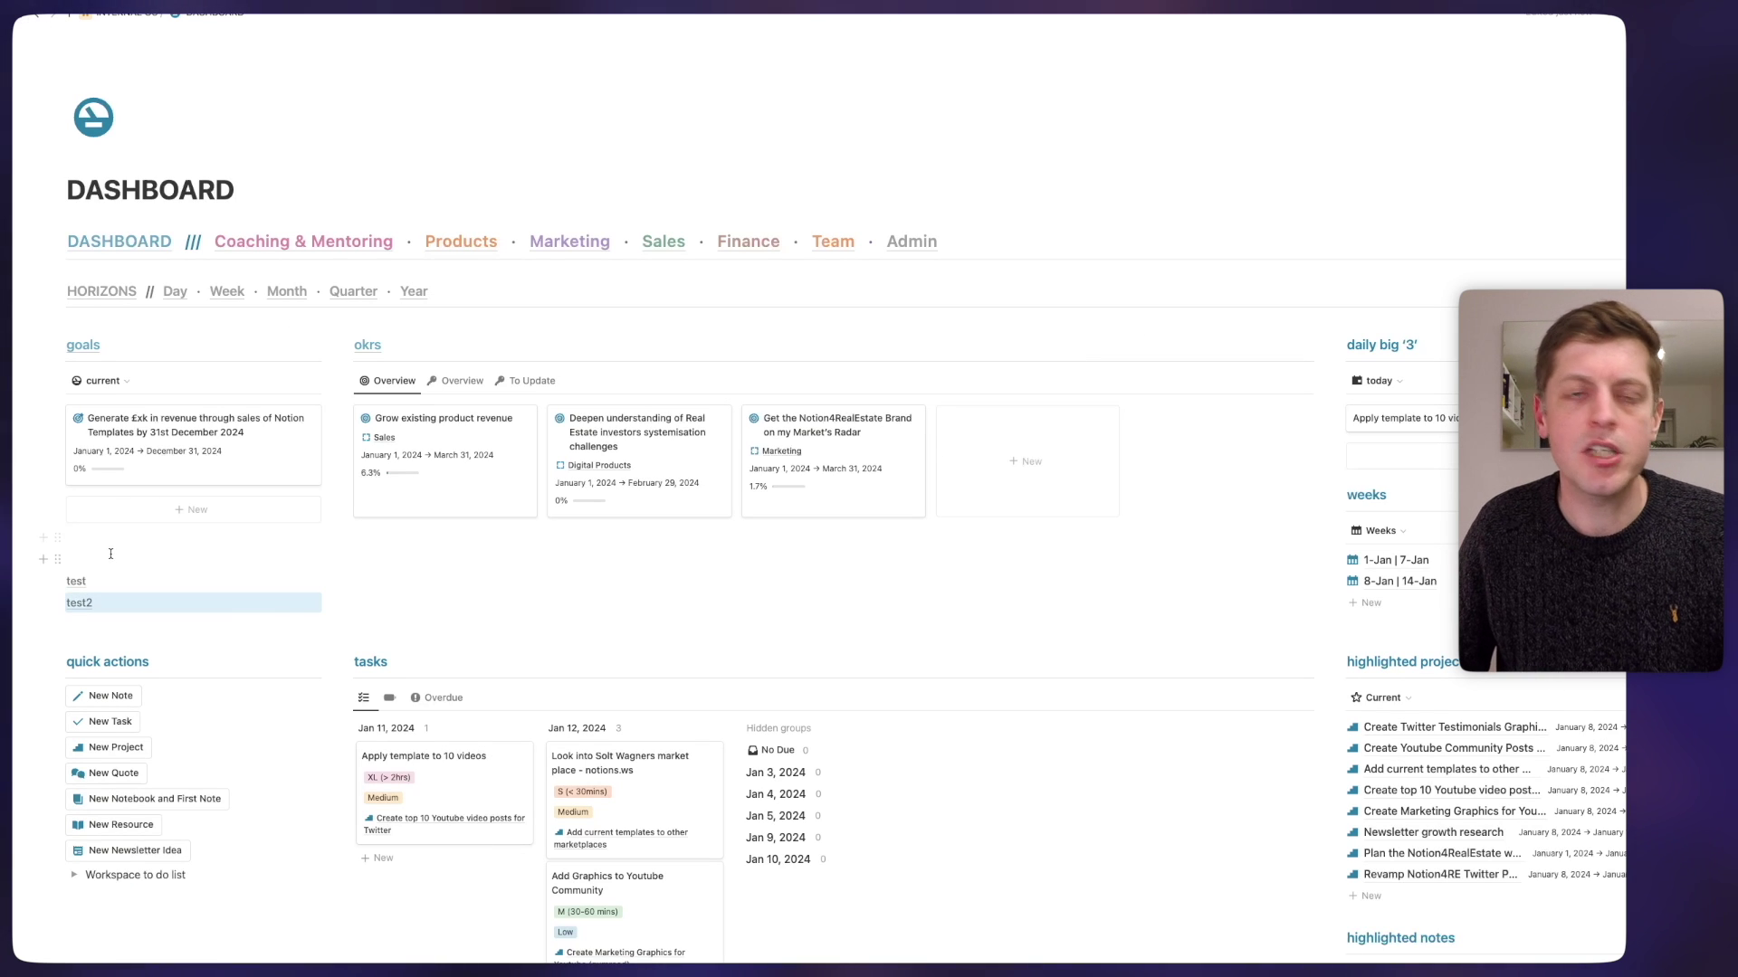
{"action": "left_click", "coordinate": [134, 633]}
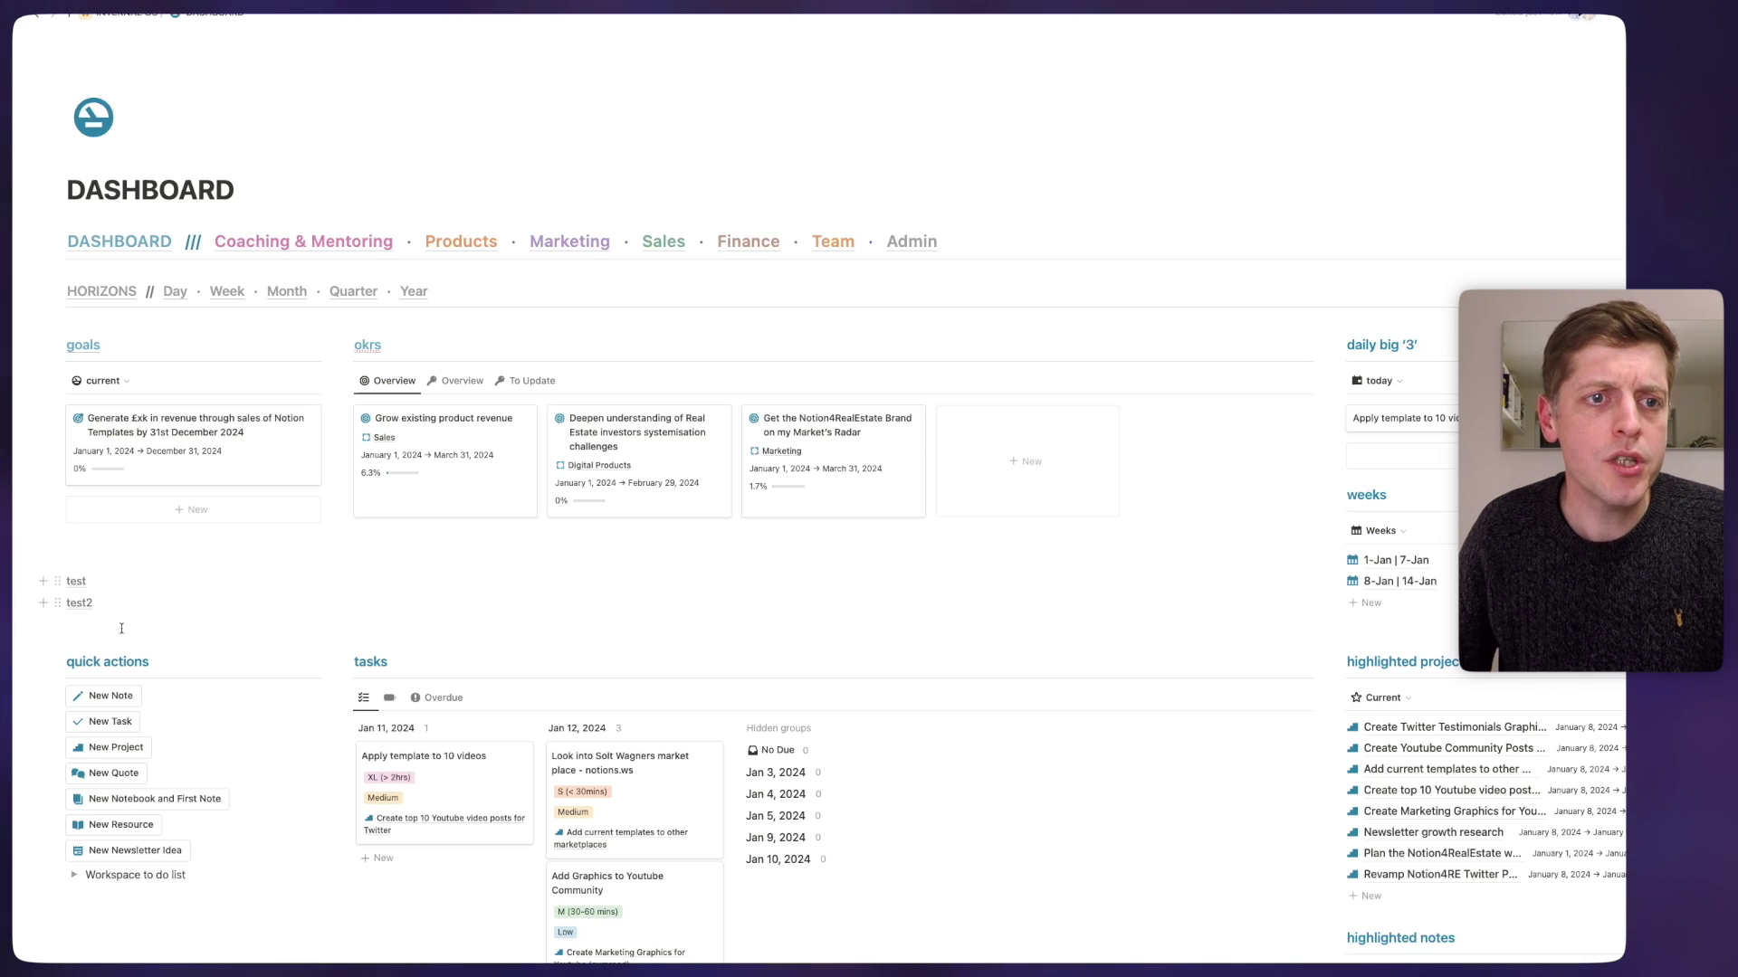
- Copy the block link of the timelines heading further down the dashboard
{"action": "scroll", "coordinate": [177, 613], "scroll_direction": "down", "scroll_amount": 5}
{"action": "scroll", "coordinate": [178, 613], "scroll_direction": "down", "scroll_amount": 12}
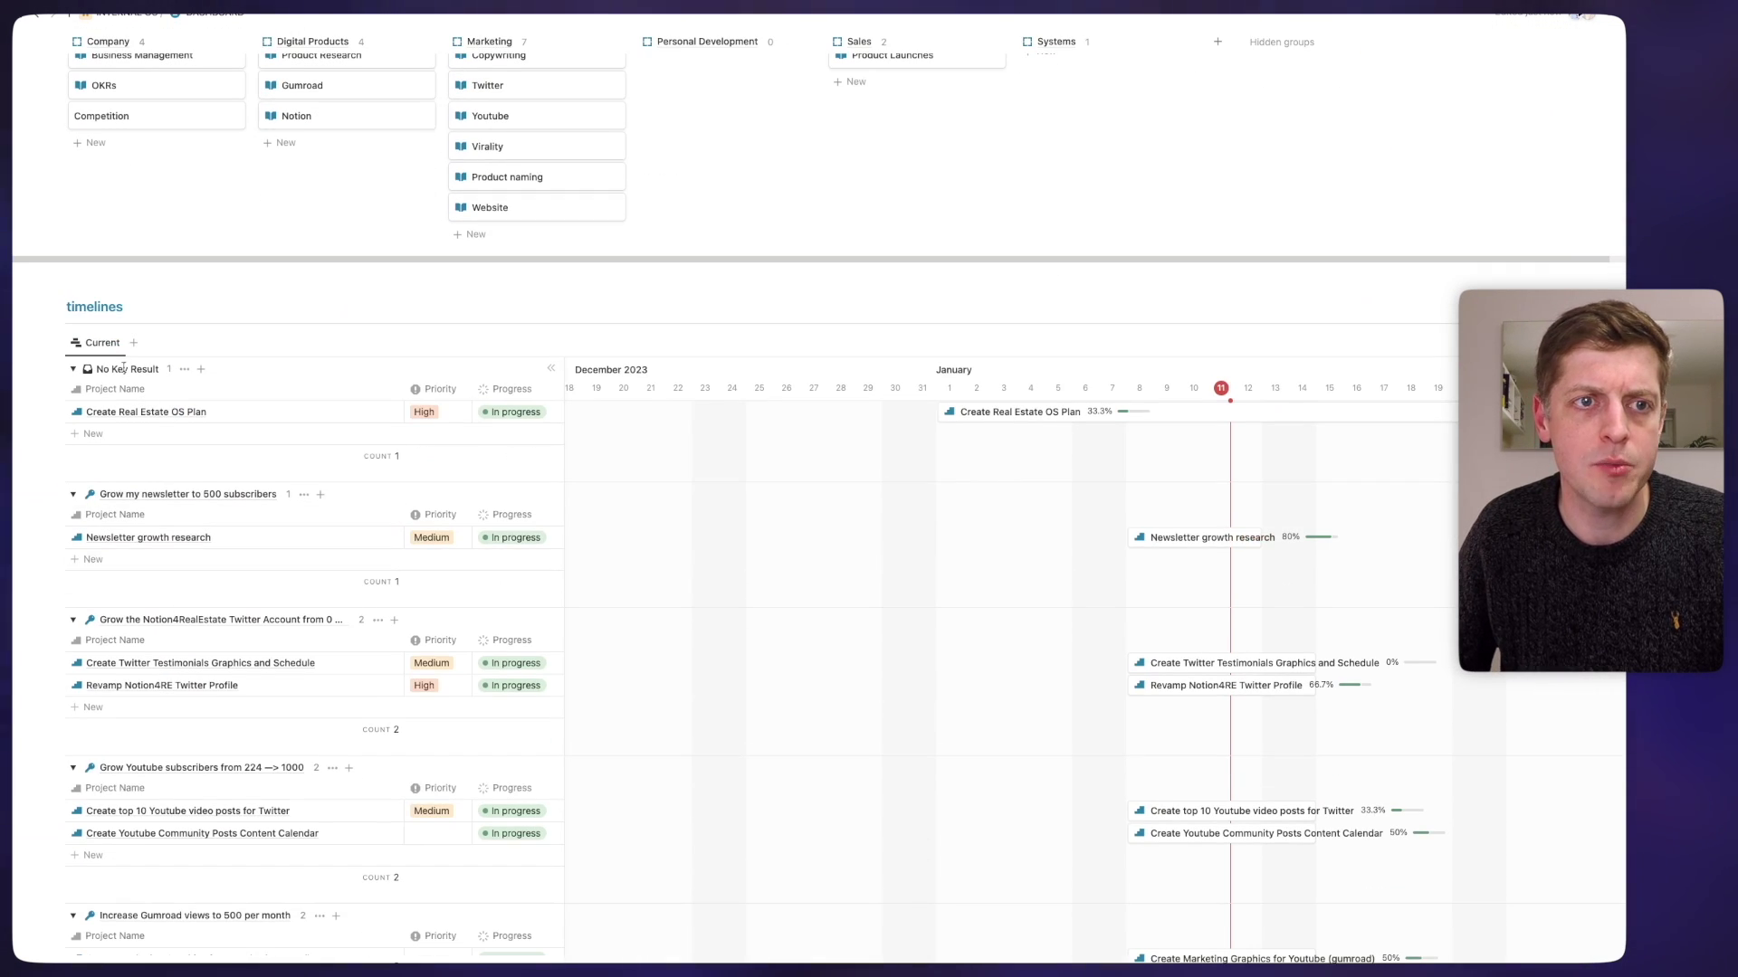
{"action": "left_click", "coordinate": [60, 309]}
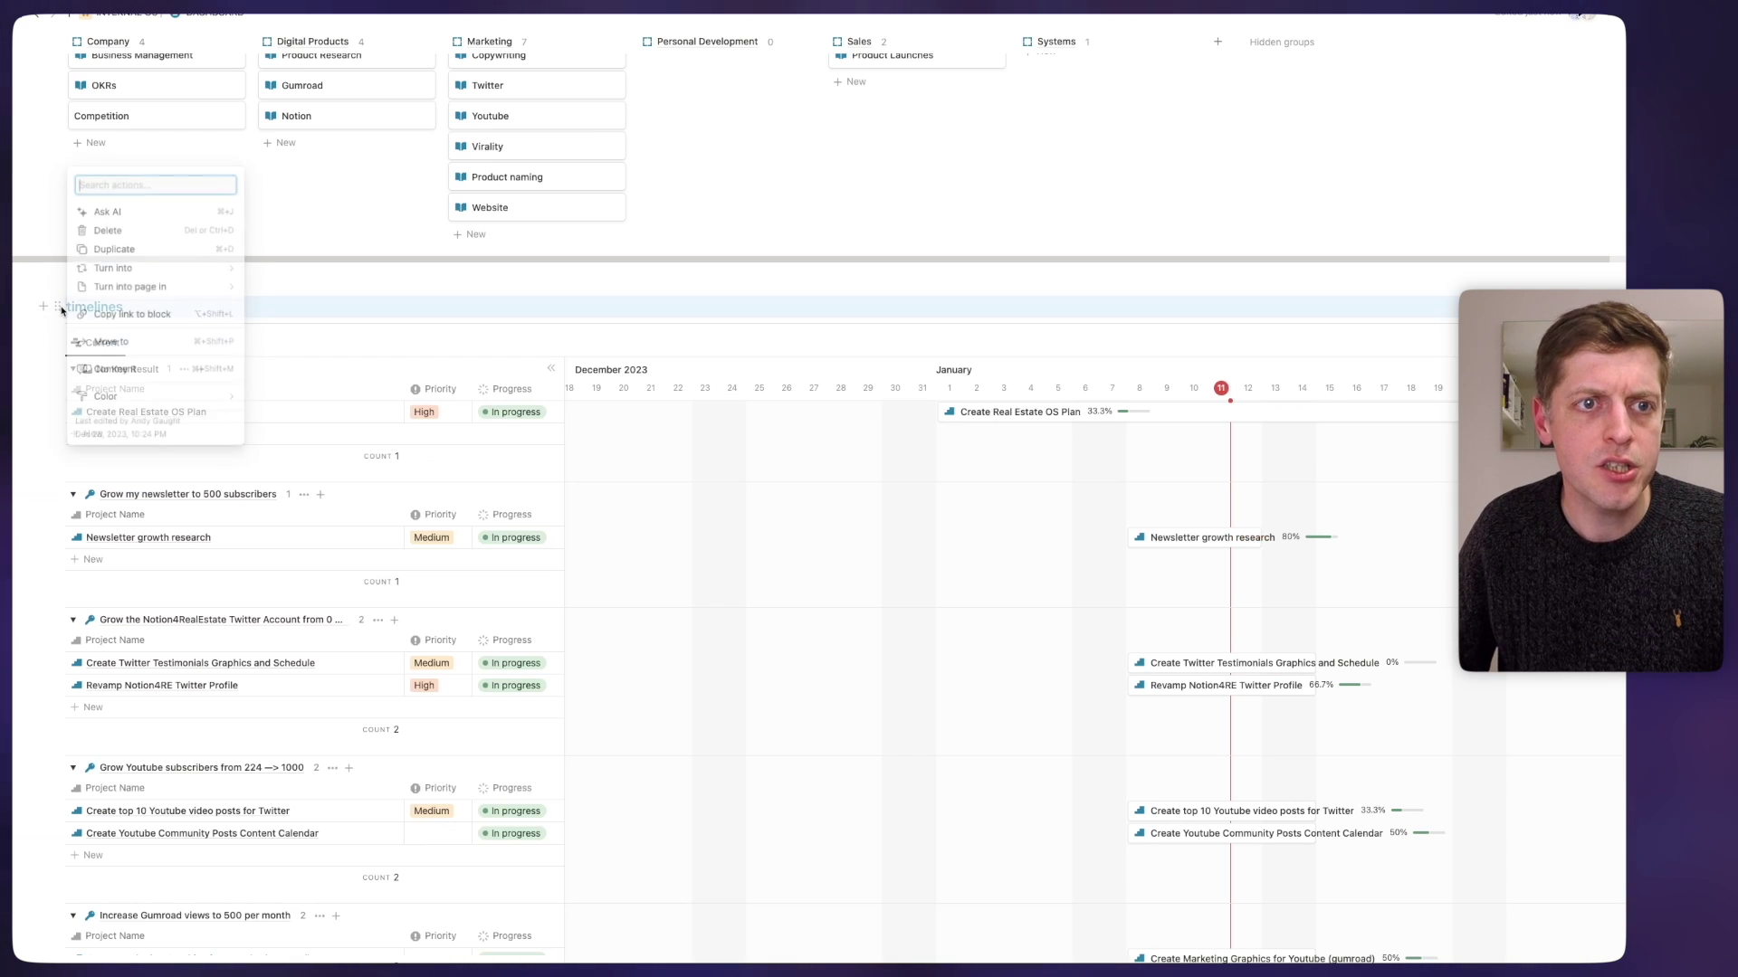
{"action": "left_click", "coordinate": [111, 315]}
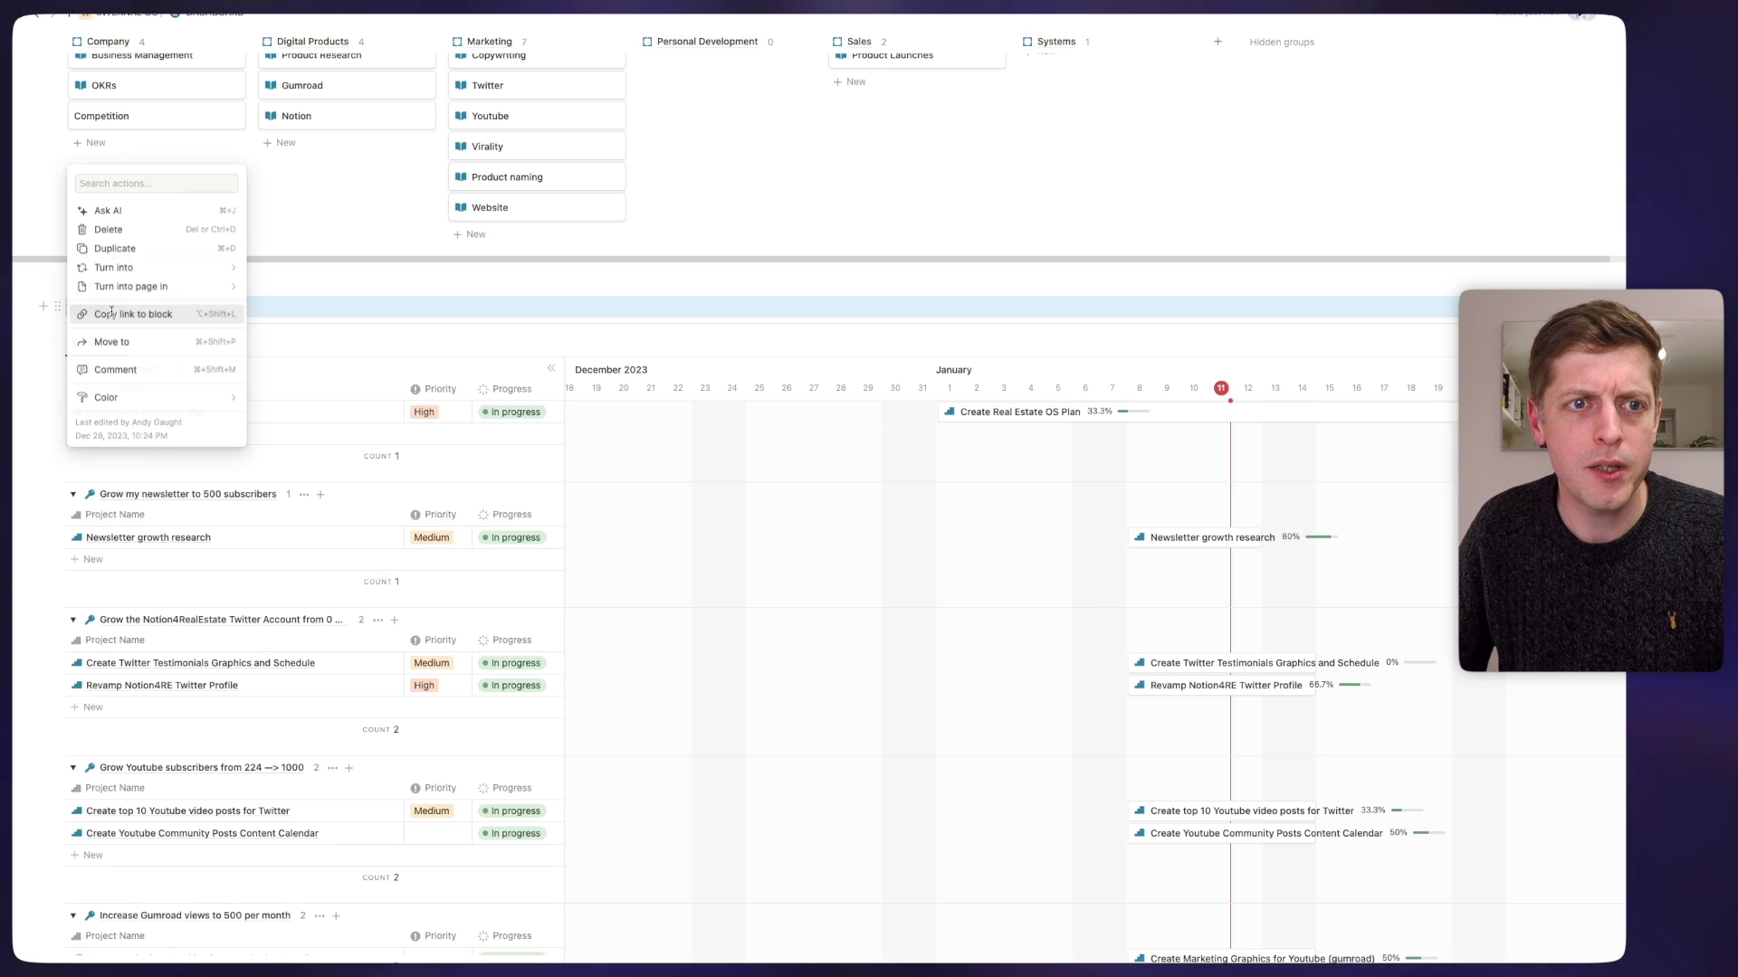
- Add the text "timelines" above "test" and link it to the copied timelines block
{"action": "scroll", "coordinate": [98, 516], "scroll_direction": "up", "scroll_amount": 15}
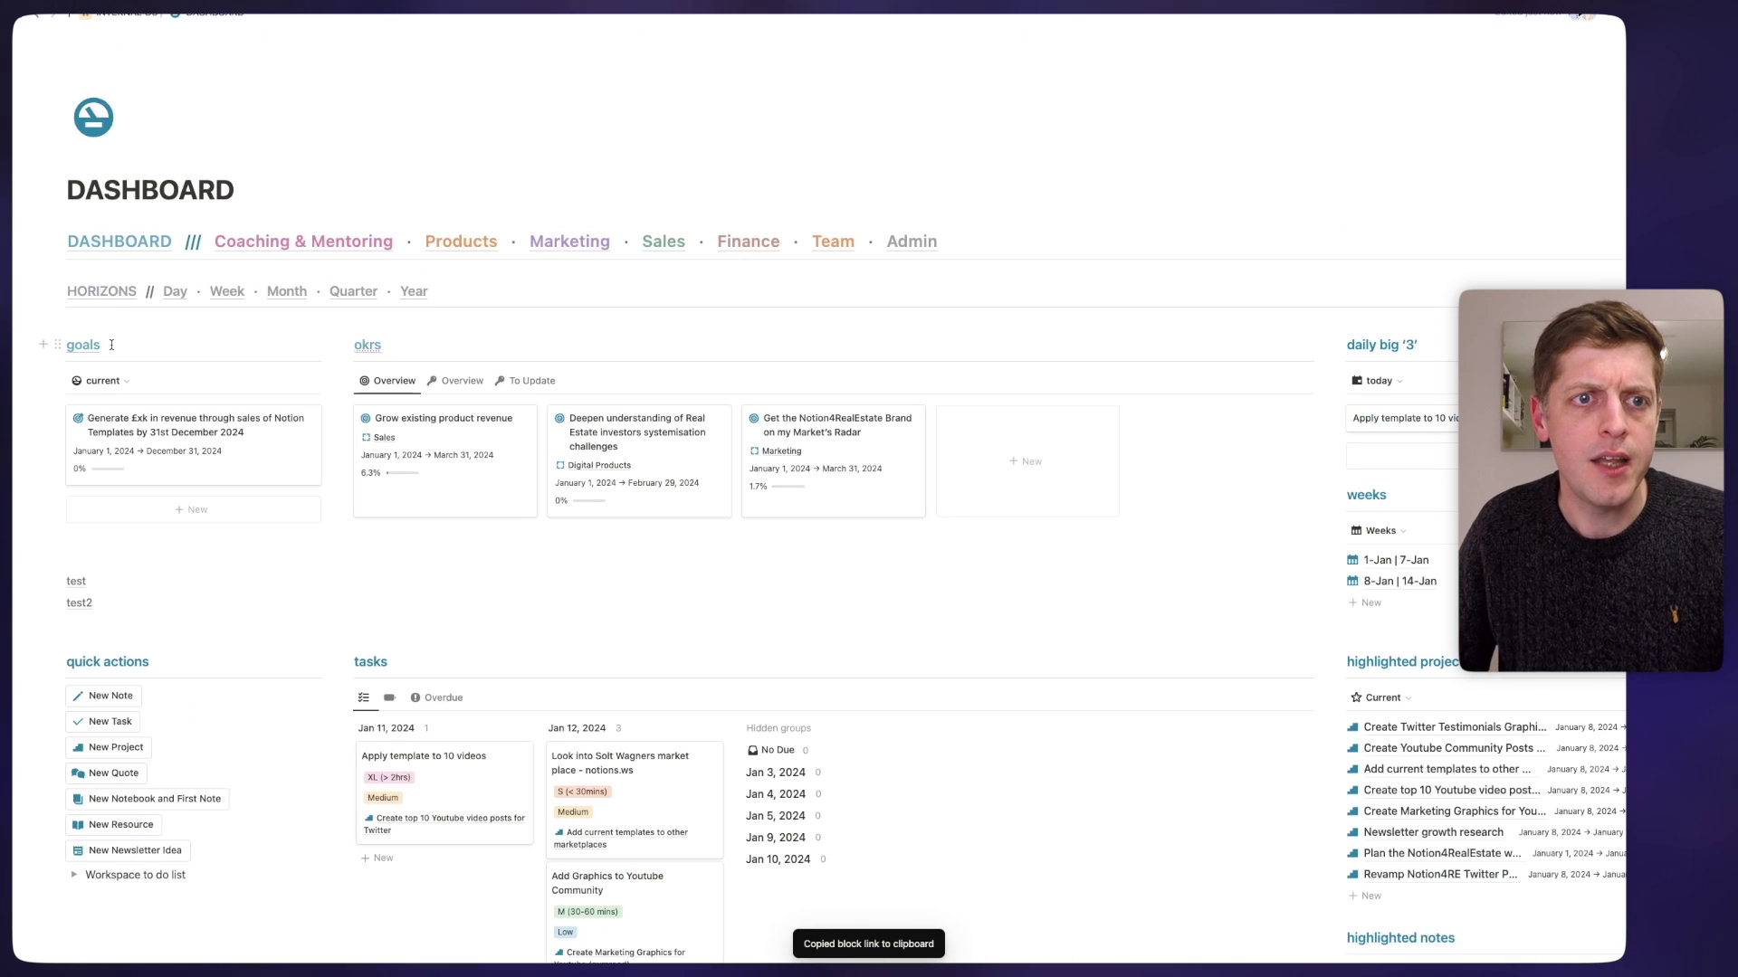
{"action": "left_click", "coordinate": [93, 554]}
{"action": "type", "text": "timelin"}
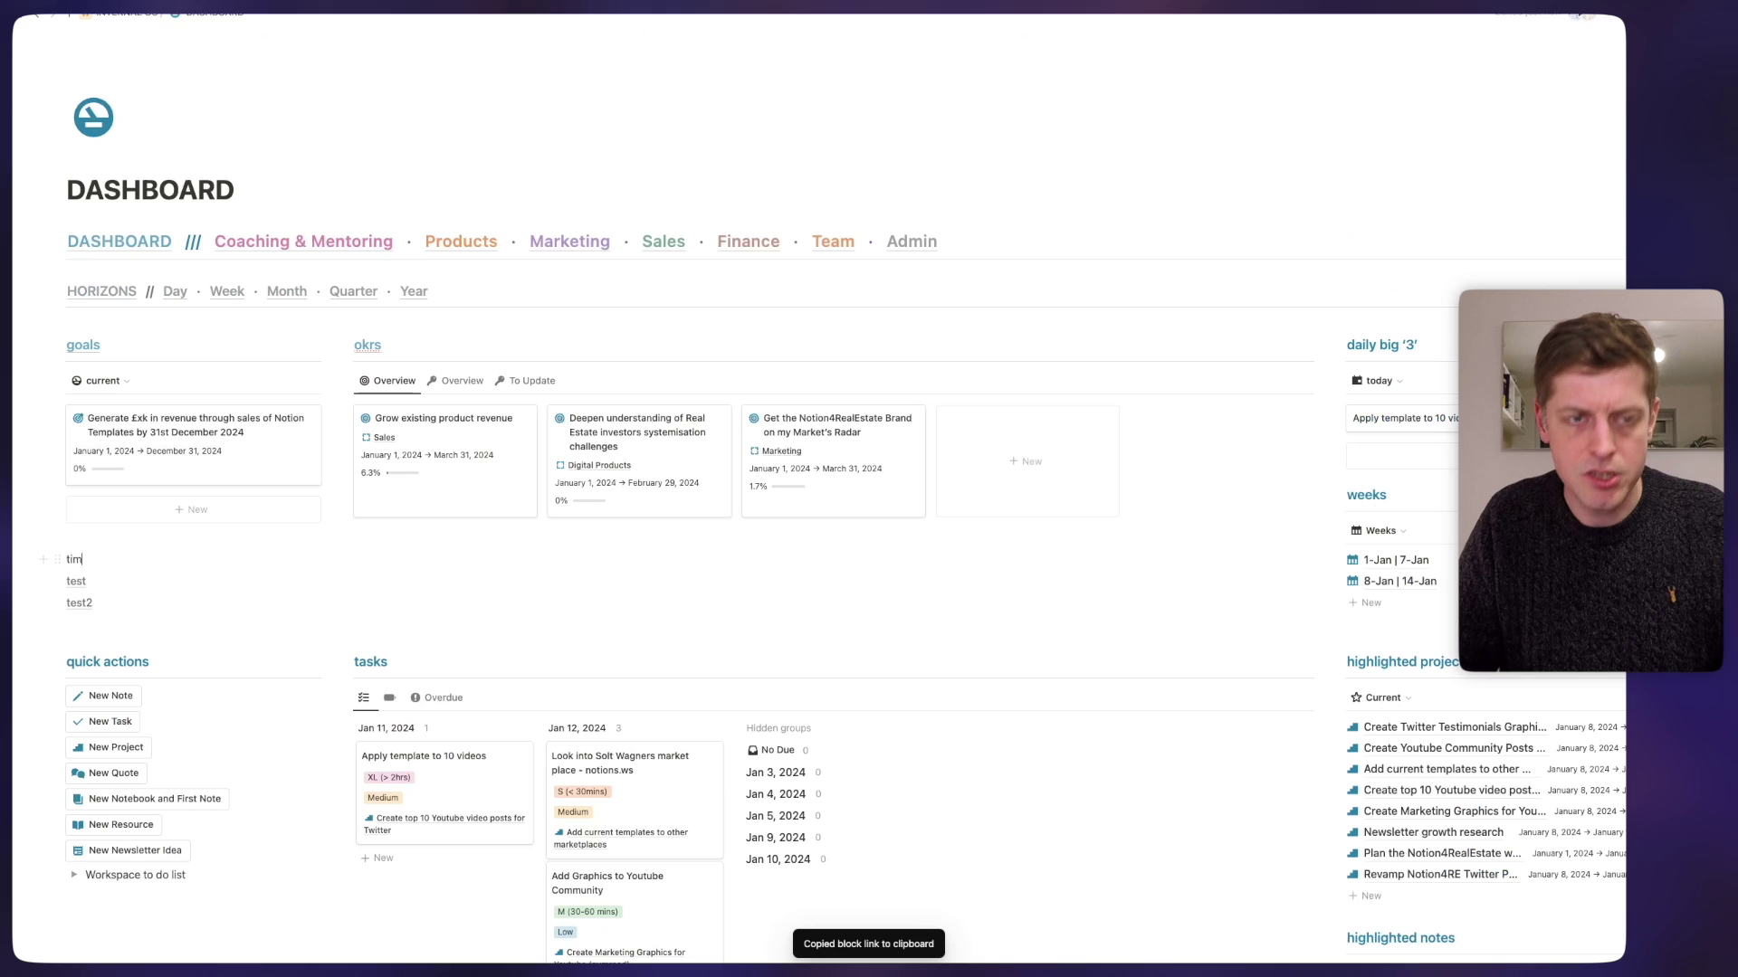
{"action": "left_click_drag", "start_coordinate": [111, 559], "coordinate": [66, 560]}
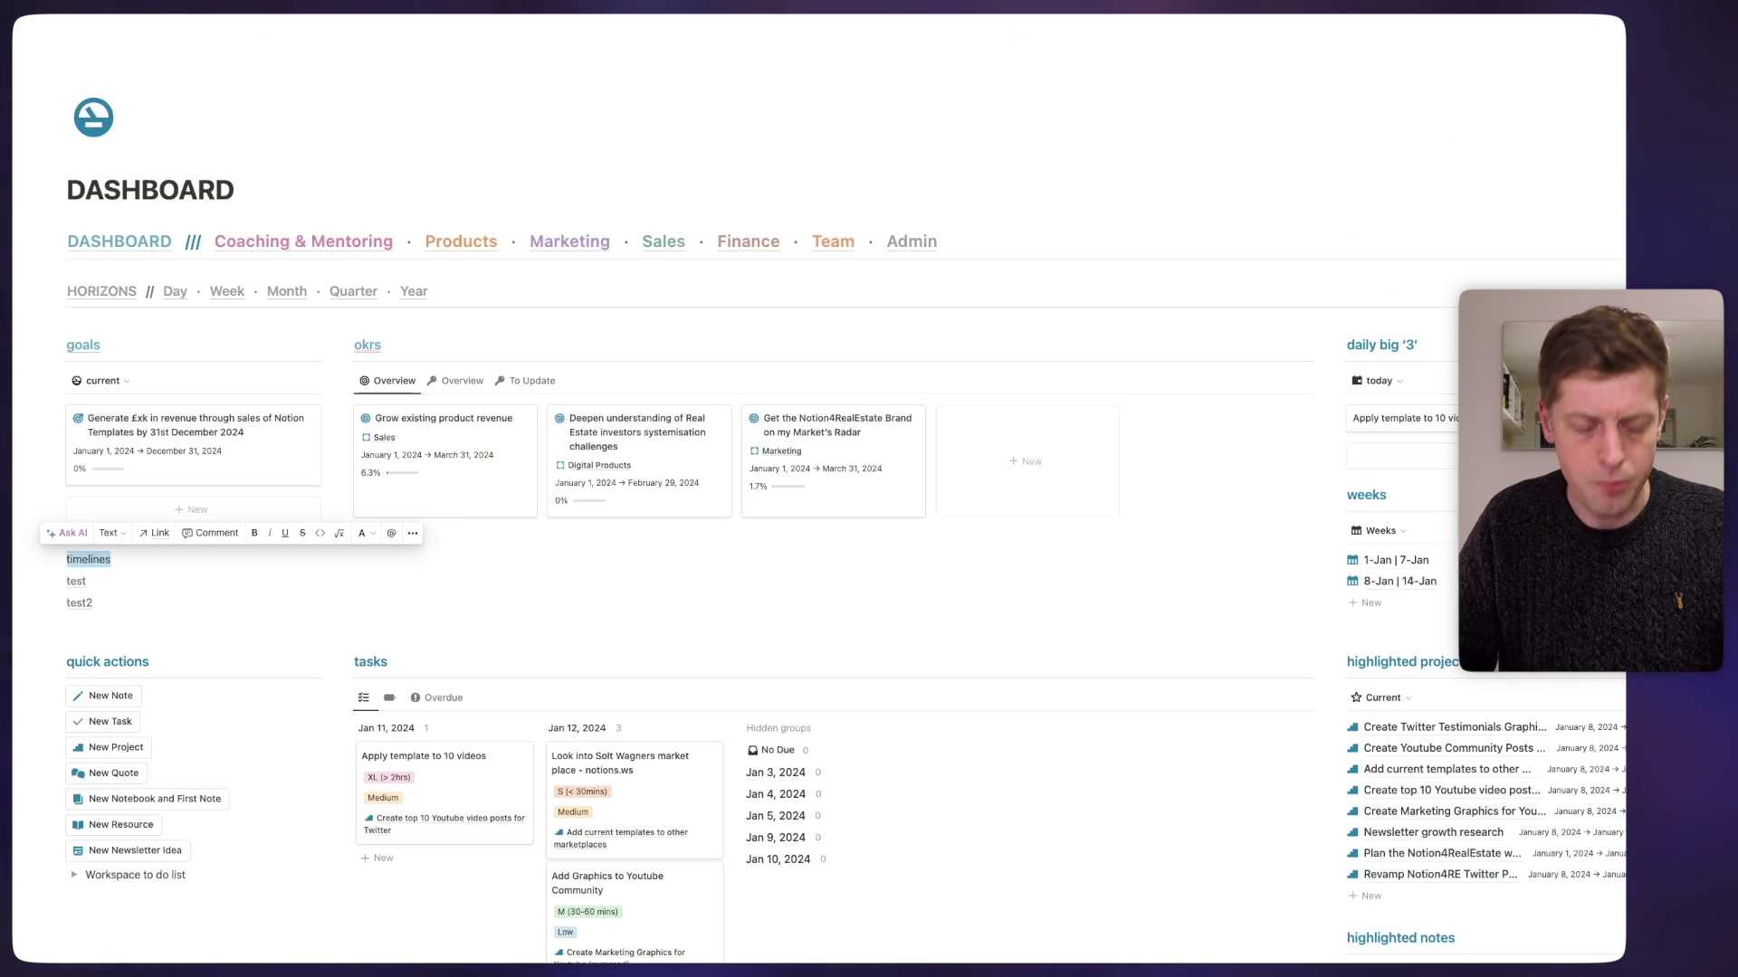
{"action": "key", "text": "Escape"}
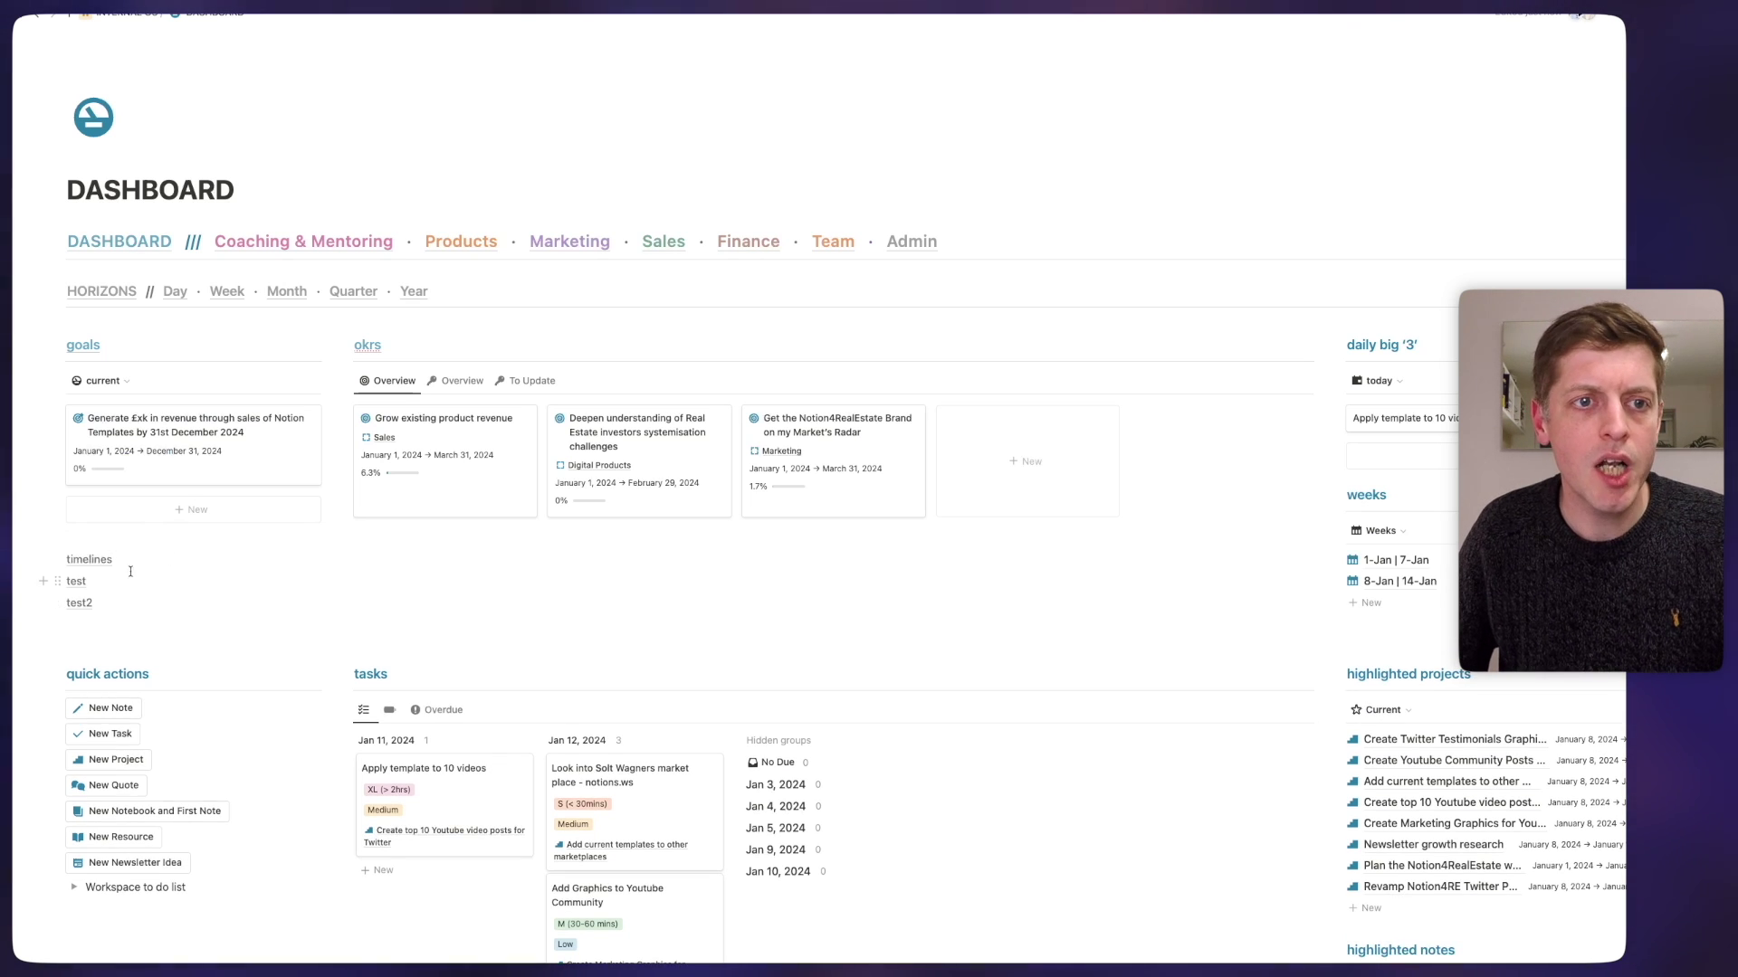
- Follow the "timelines" link to the timelines section and return to the dashboard's start
{"action": "left_click", "coordinate": [105, 562]}
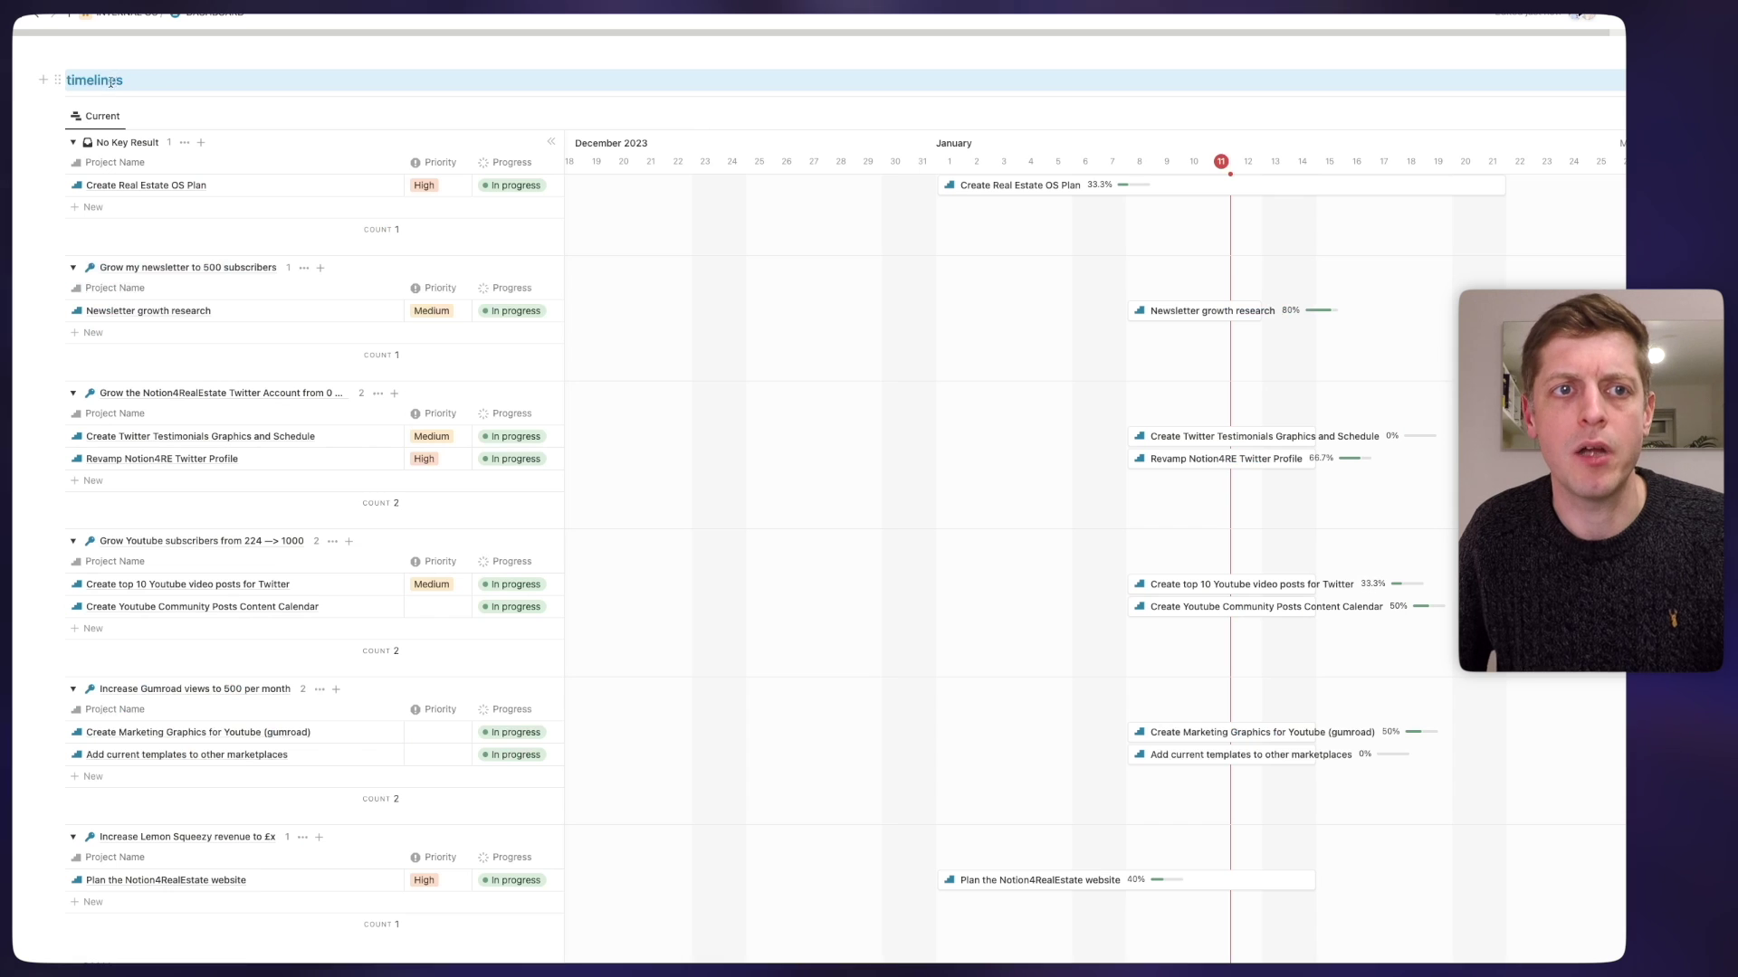
{"action": "key", "text": "super+bracketleft"}
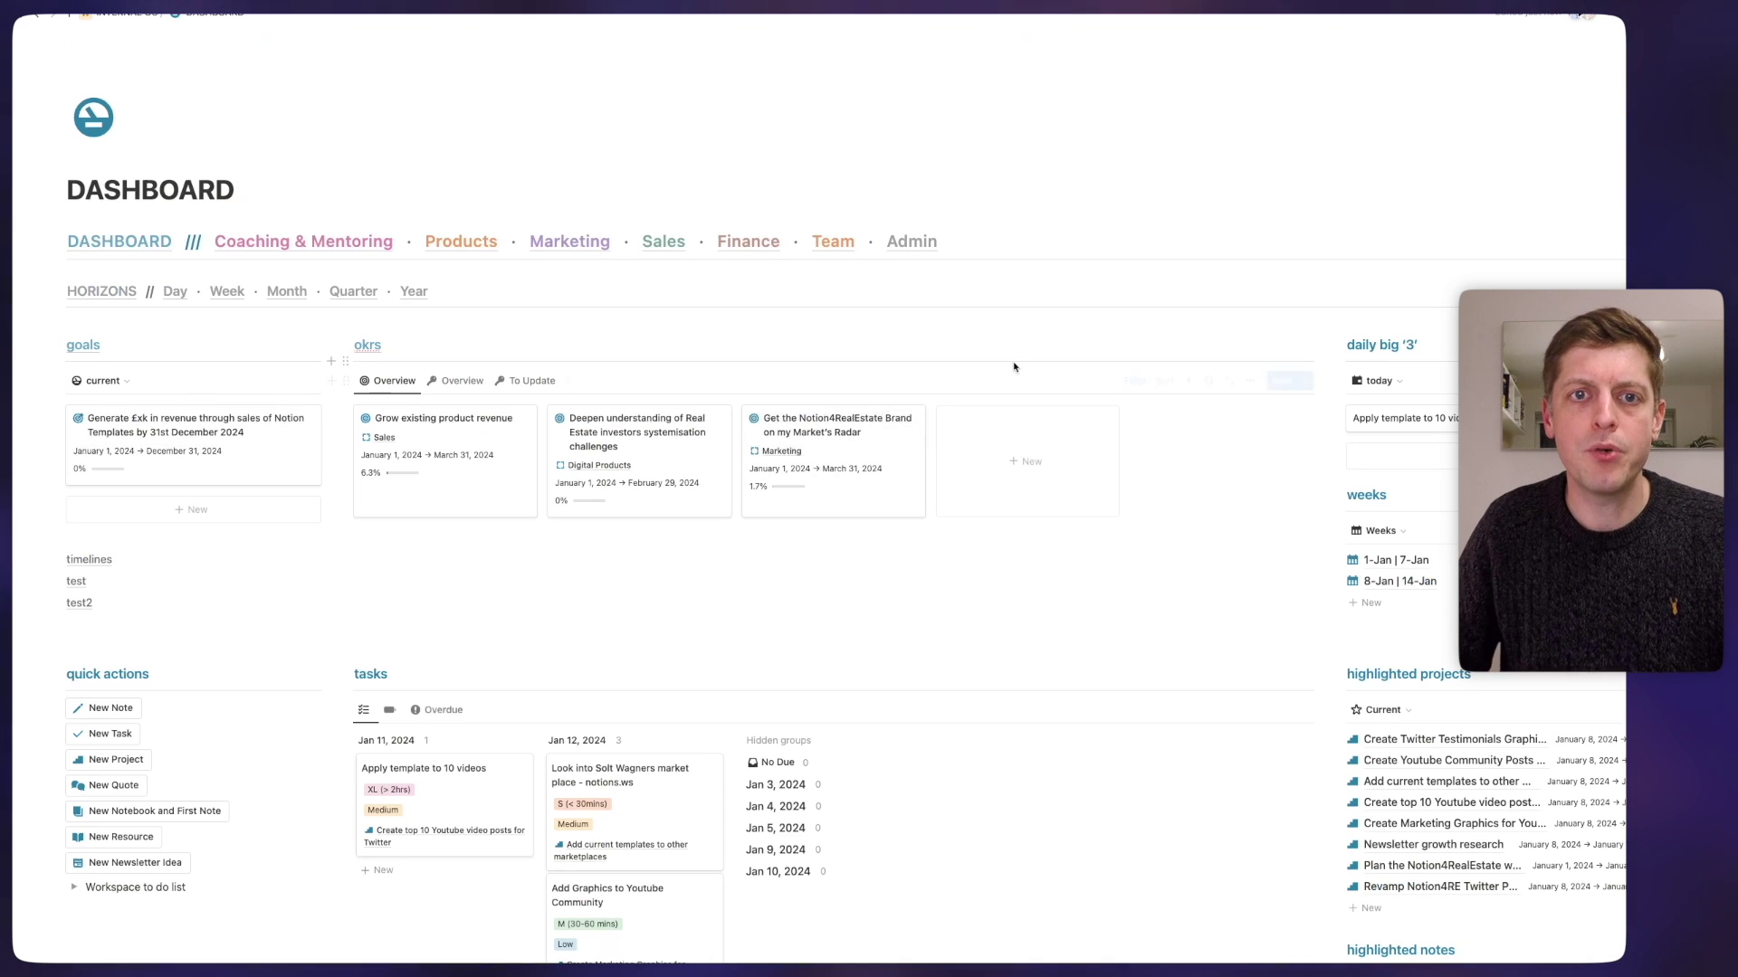
- Switch the okrs section to its key results Overview view and insert several blank lines beneath the cards
{"action": "mouse_move", "coordinate": [364, 349]}
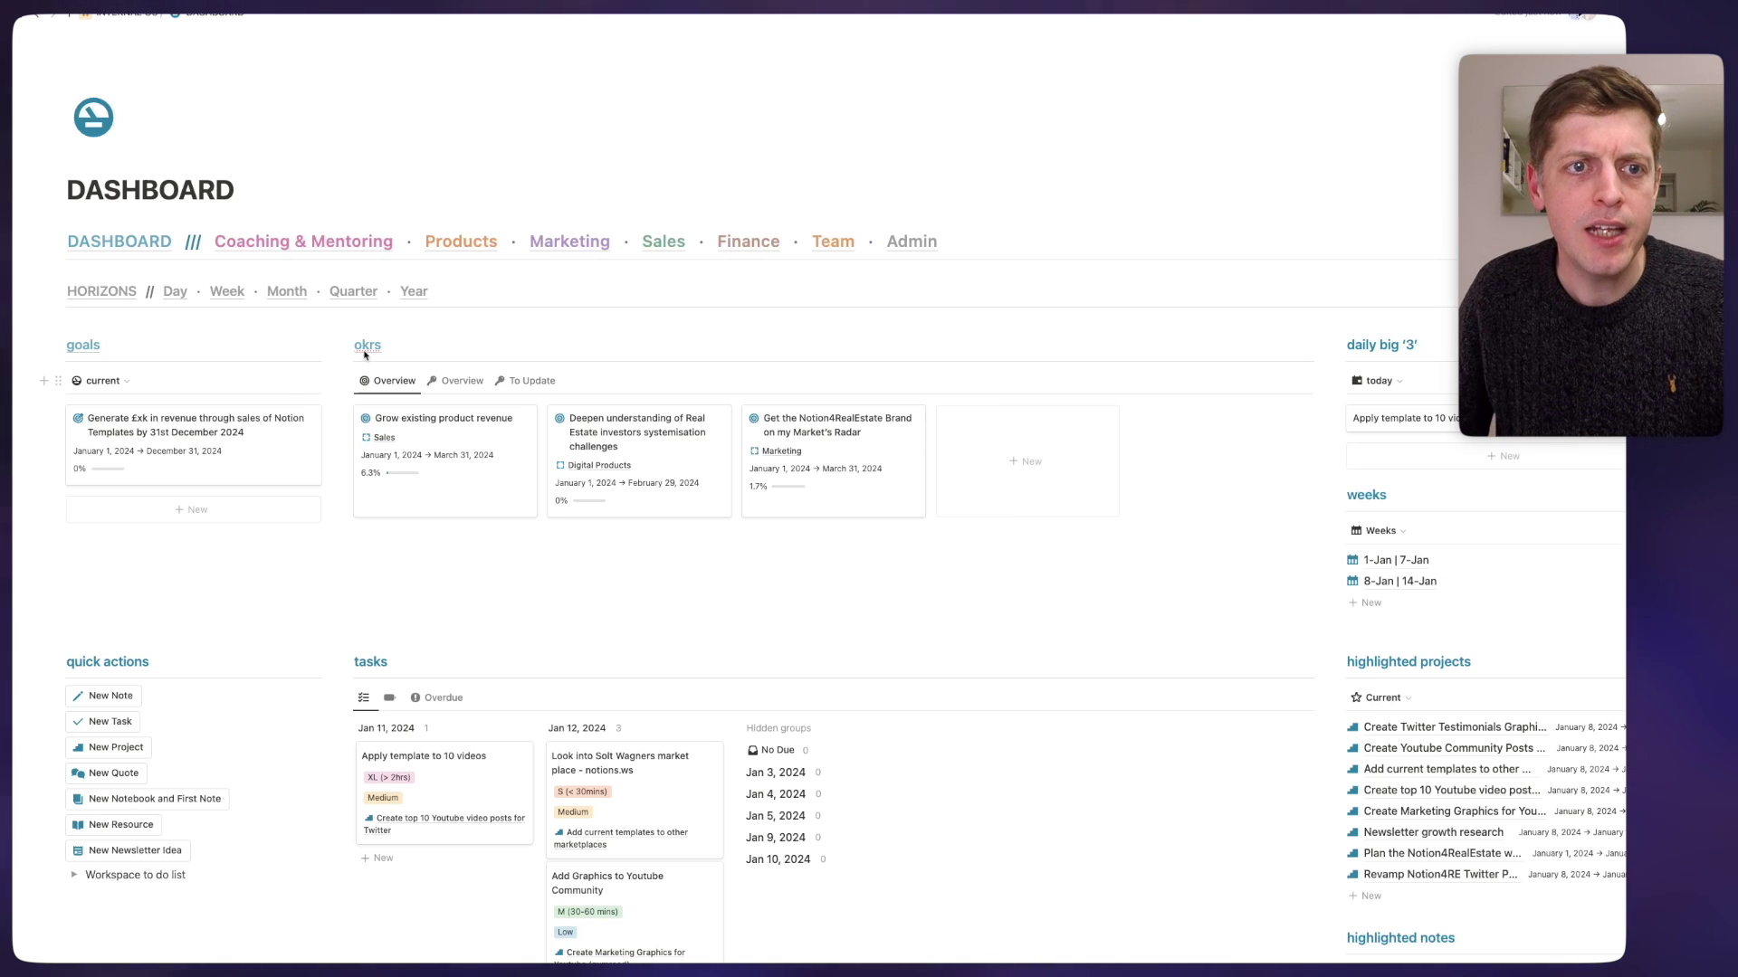
{"action": "left_click", "coordinate": [477, 381]}
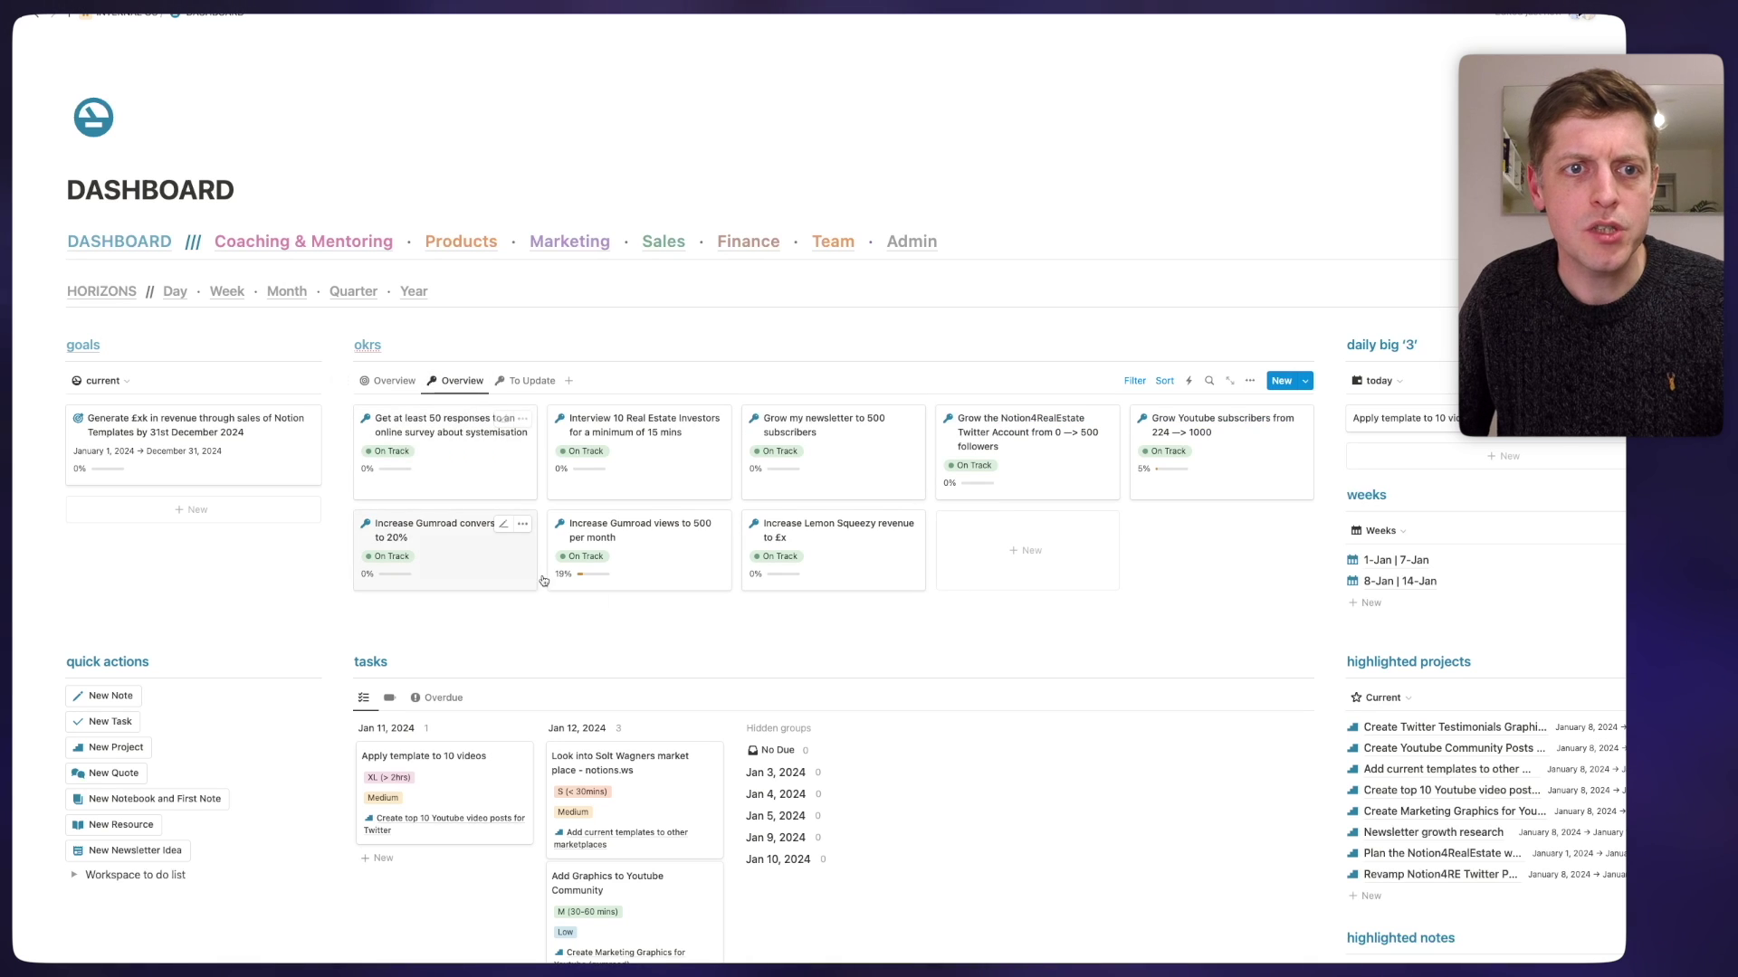
{"action": "left_click", "coordinate": [710, 608]}
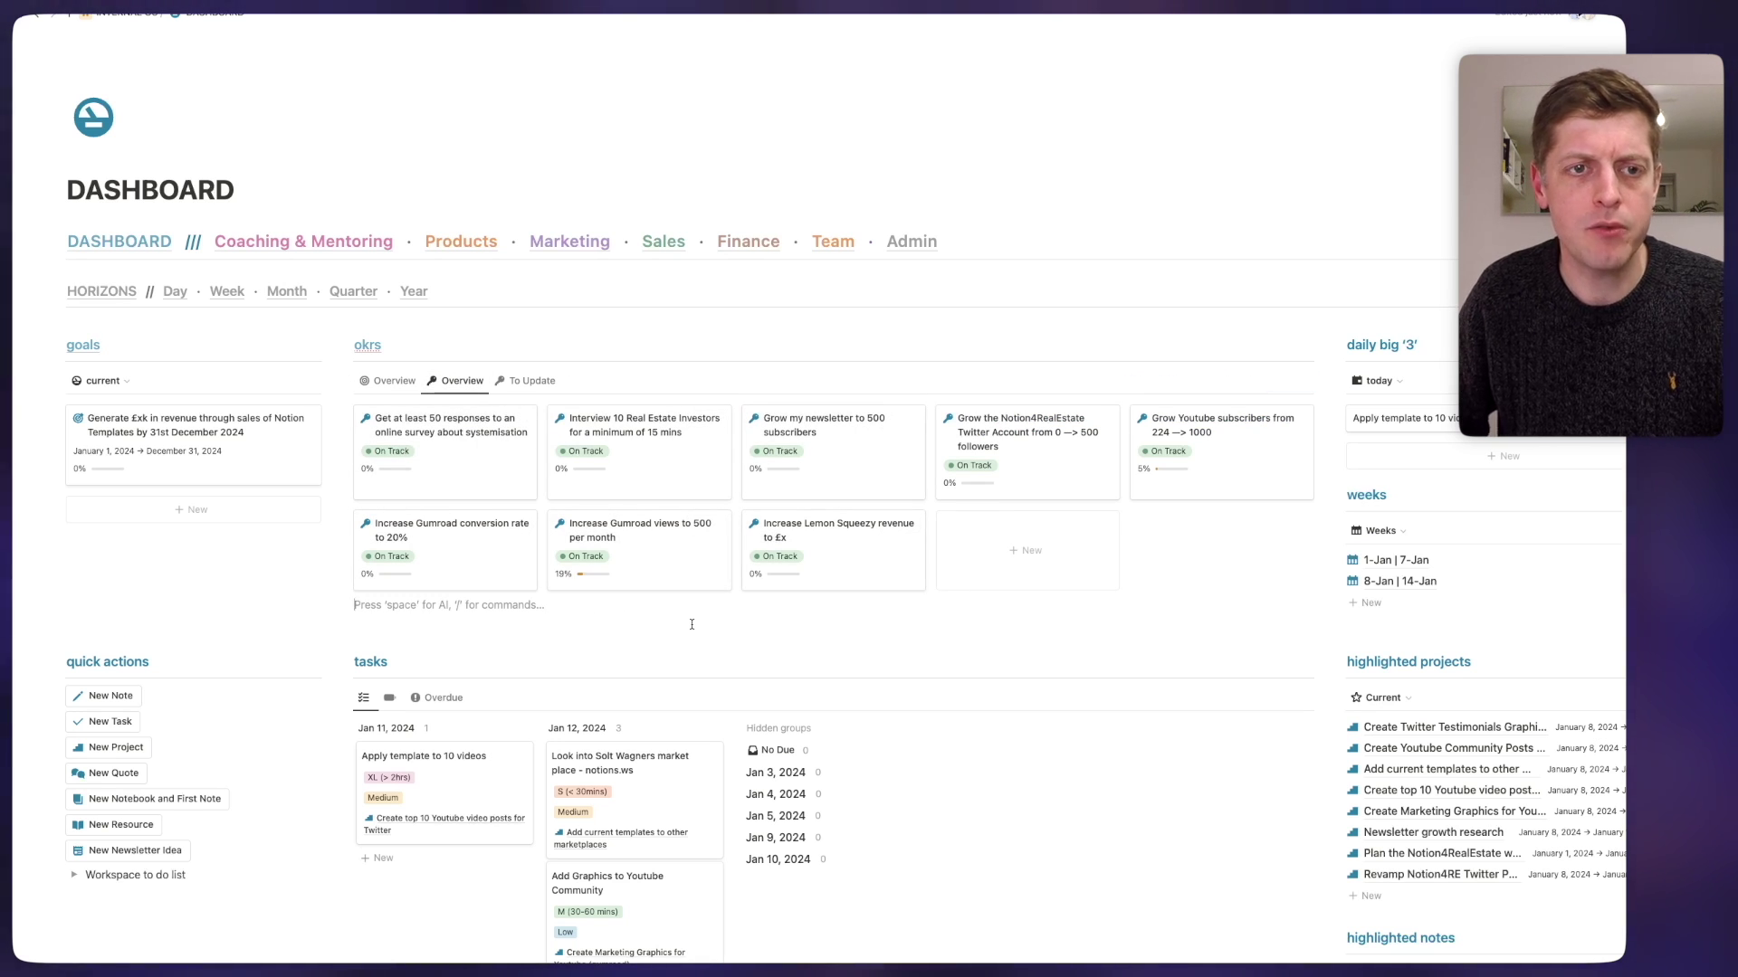
{"action": "key", "text": "Return"}
{"action": "key", "text": "Return"}
{"action": "key", "text": "Return"}
{"action": "key", "text": "Return"}
{"action": "key", "text": "Return"}
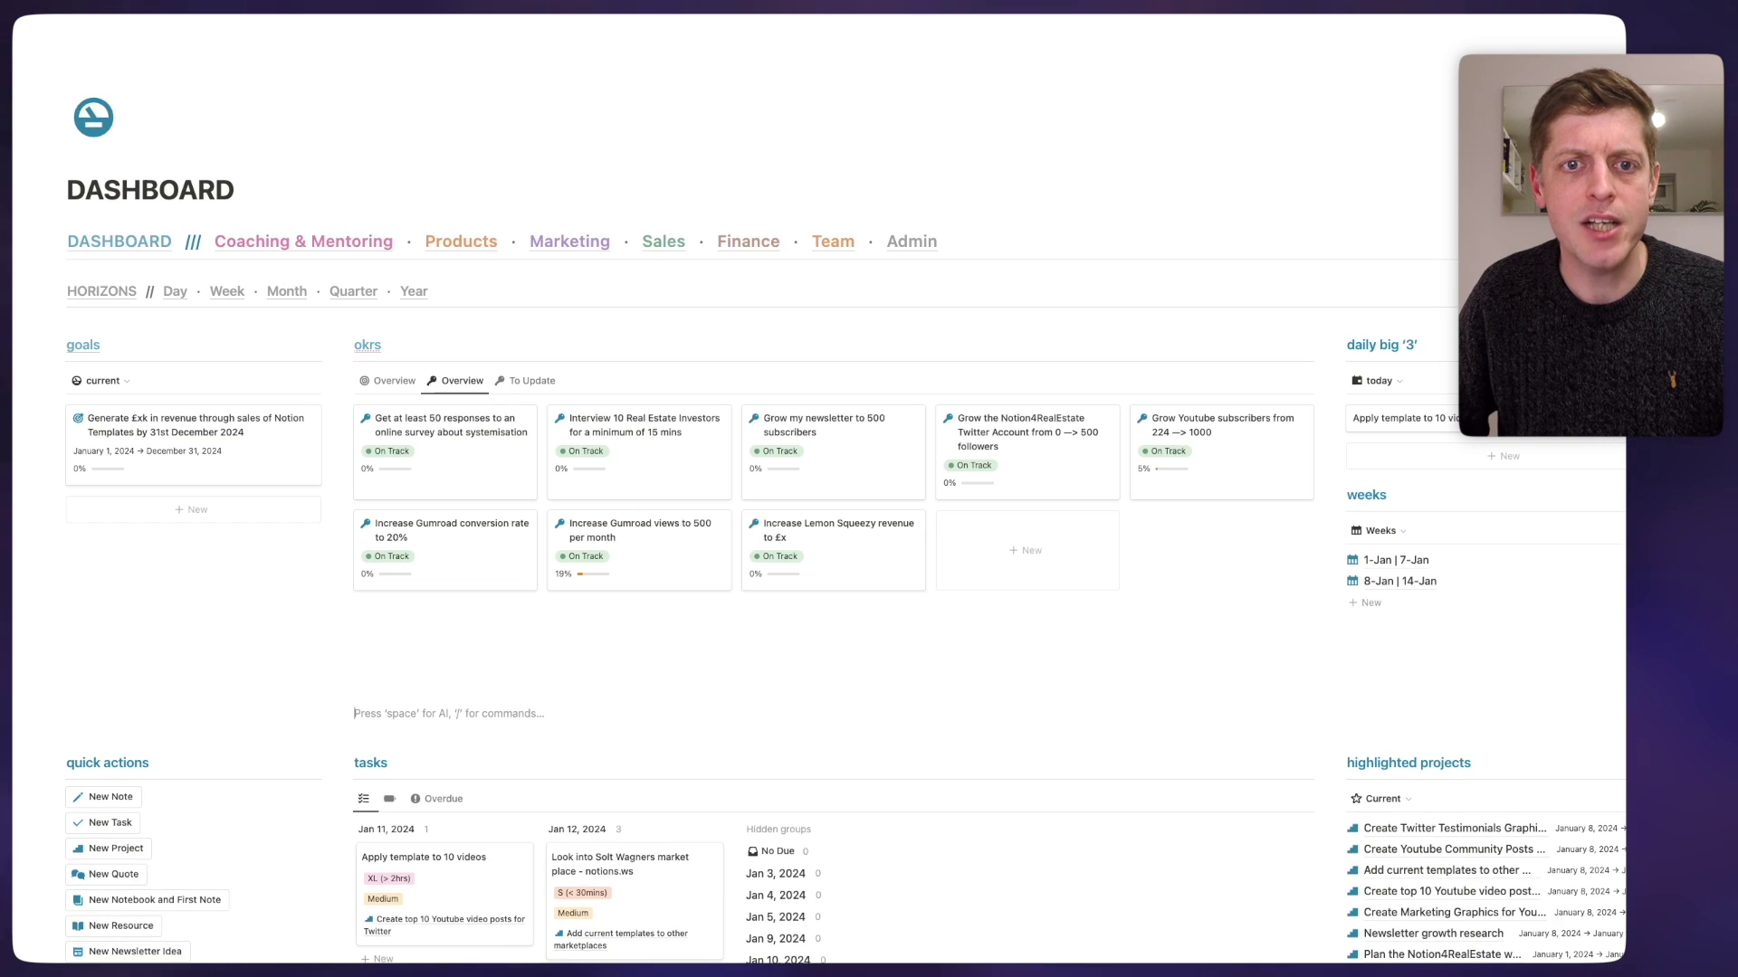
{"action": "key", "text": "Return"}
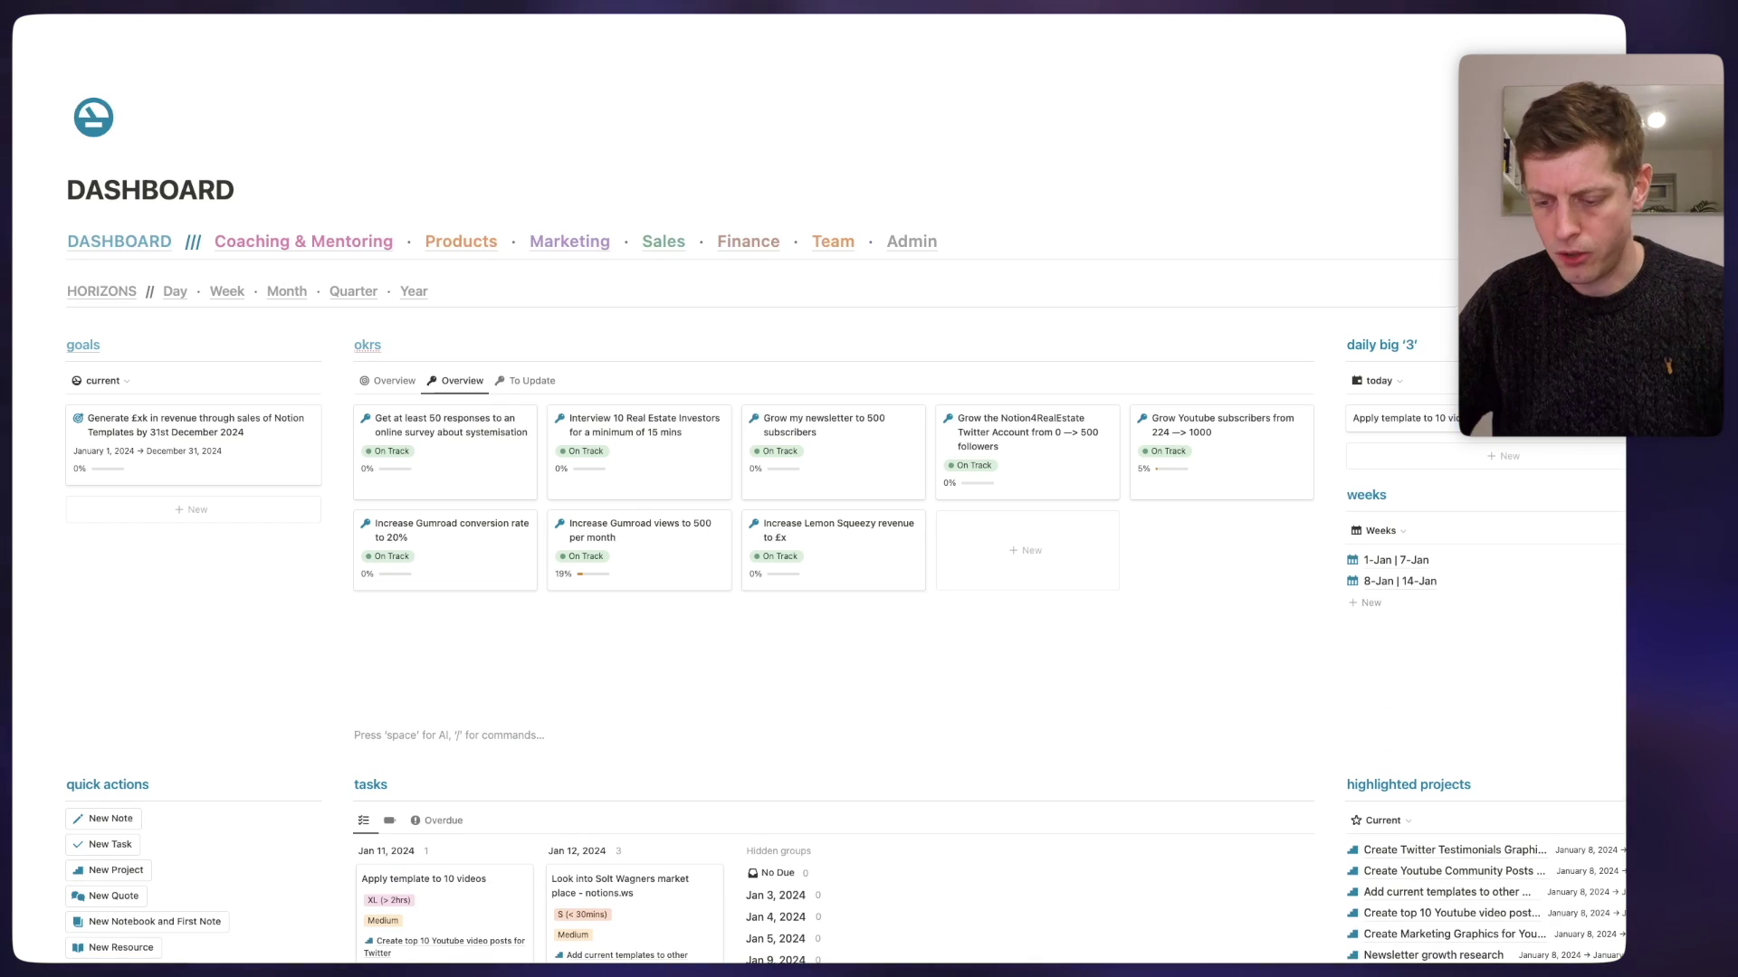
- Remove the extra blank lines beneath the key results cards
{"action": "key", "text": "BackSpace"}
{"action": "key", "text": "BackSpace"}
{"action": "key", "text": "BackSpace"}
{"action": "key", "text": "BackSpace"}
{"action": "key", "text": "BackSpace"}
{"action": "key", "text": "BackSpace"}
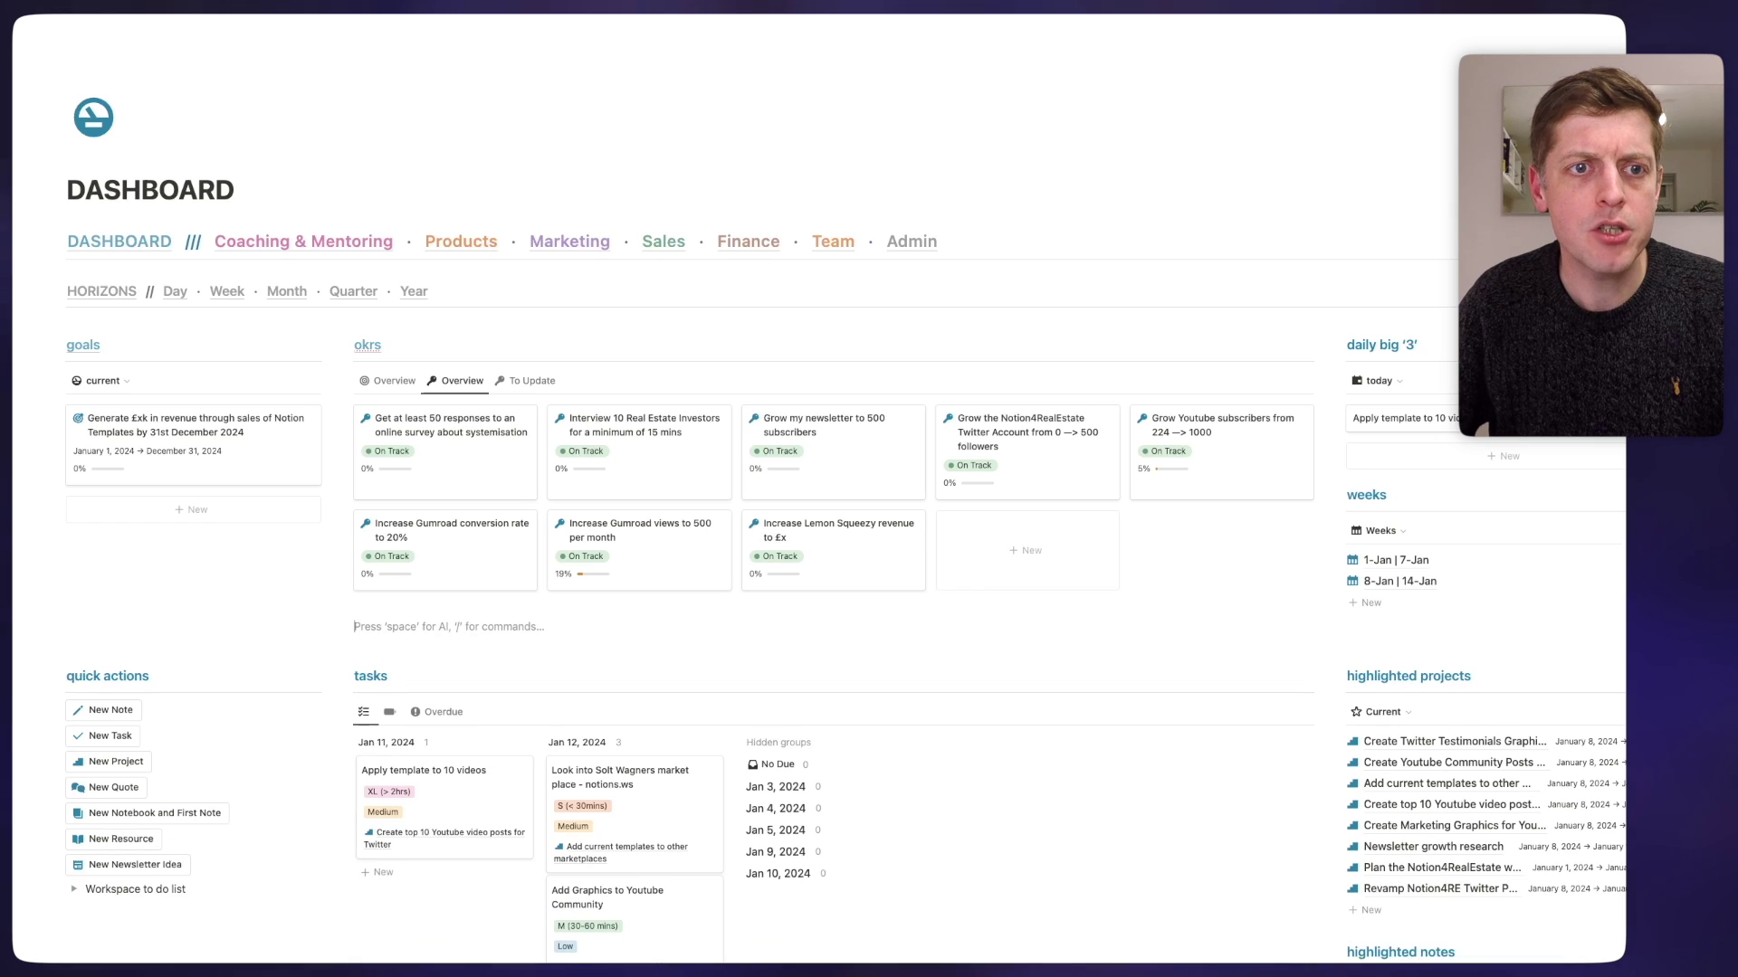
{"action": "key", "text": "BackSpace"}
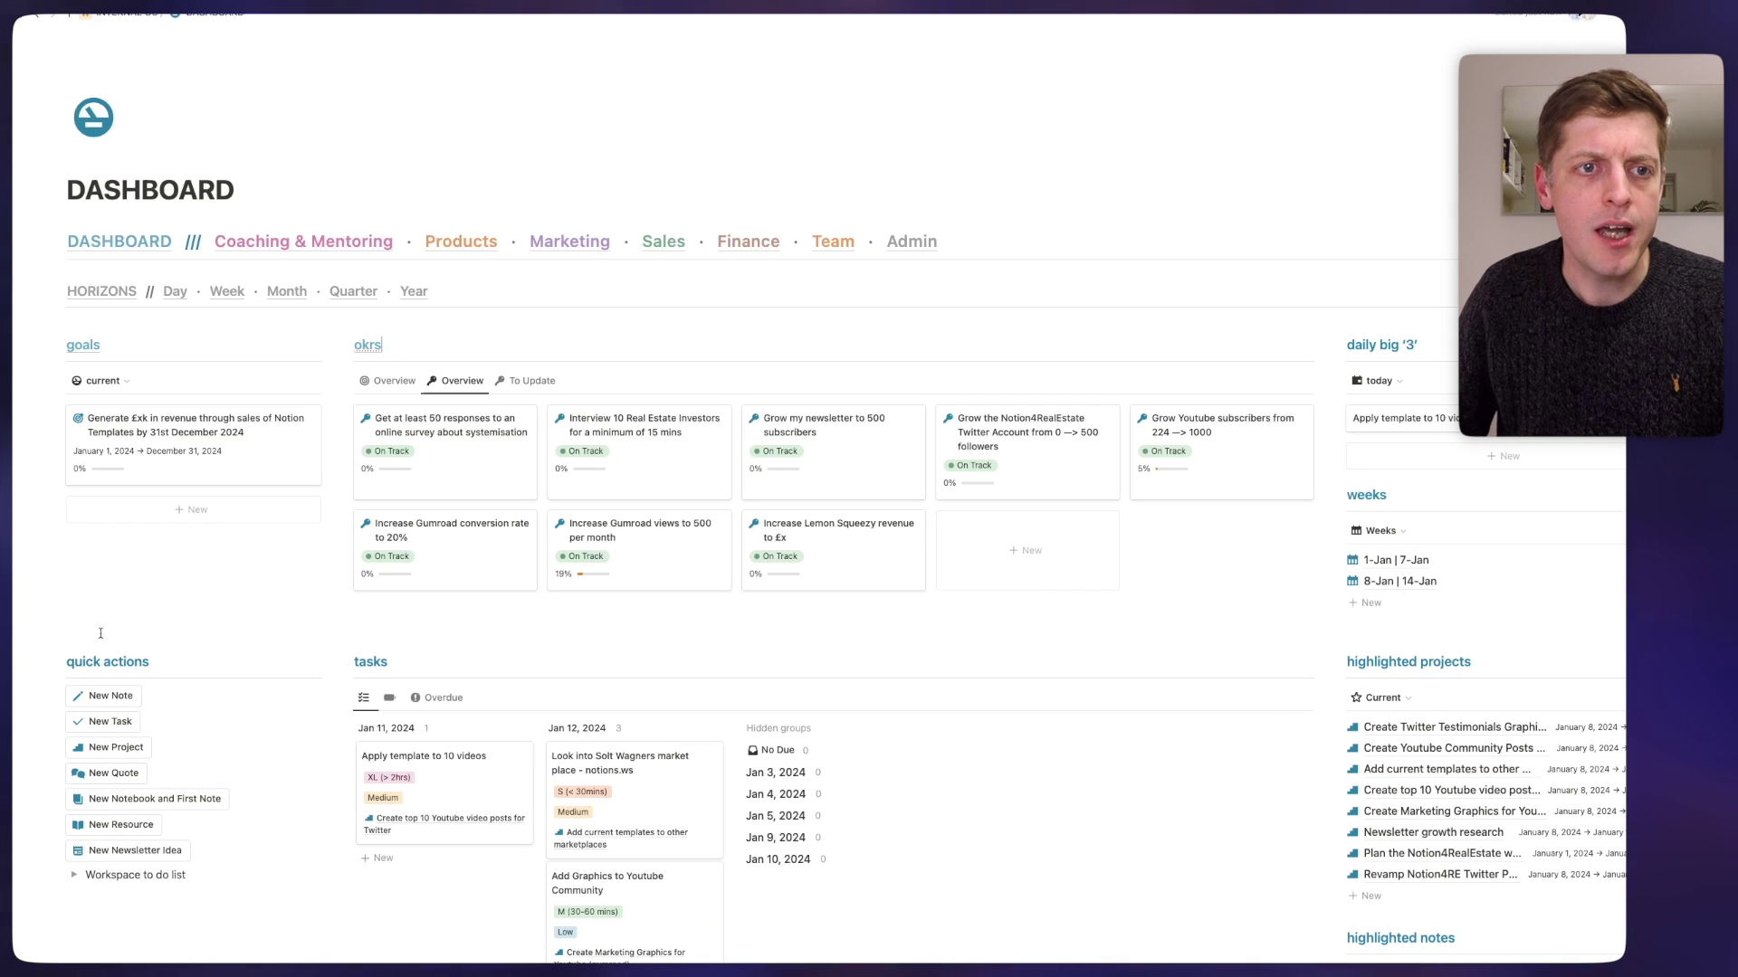
- Move an empty block from below the goals view to the full page width just above the quick actions row
{"action": "left_click", "coordinate": [82, 571]}
{"action": "left_click_drag", "start_coordinate": [60, 539], "coordinate": [70, 625]}
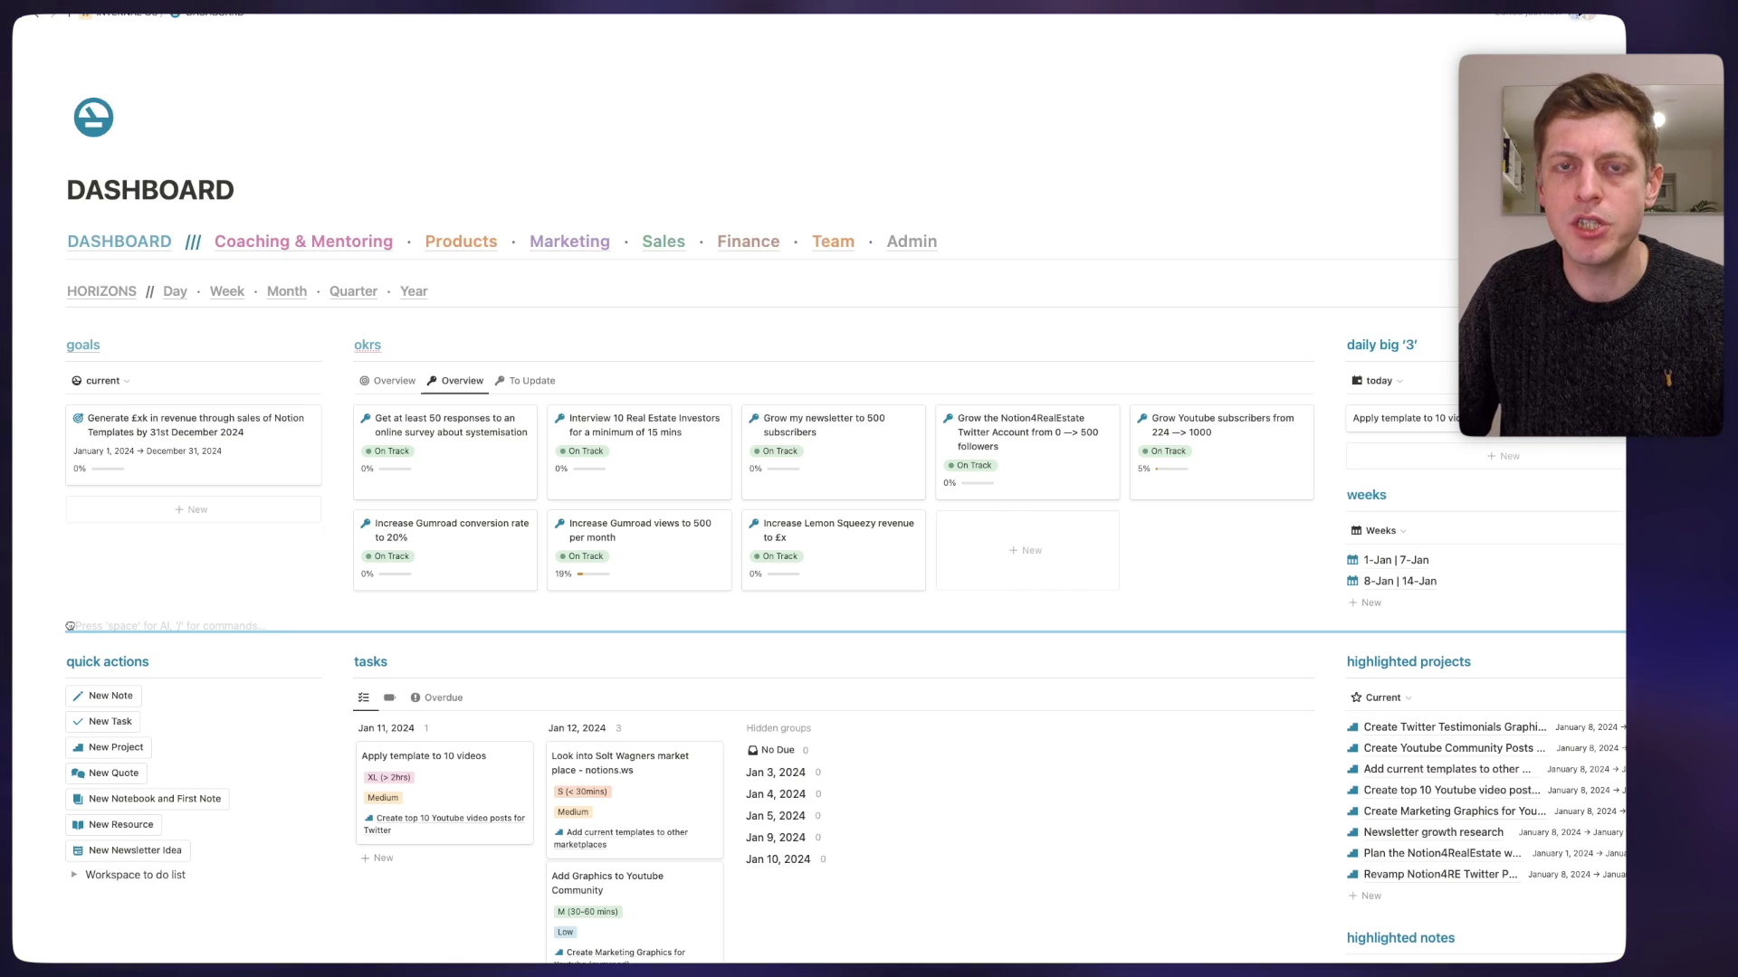
{"action": "left_click_drag", "start_coordinate": [69, 625], "coordinate": [70, 625]}
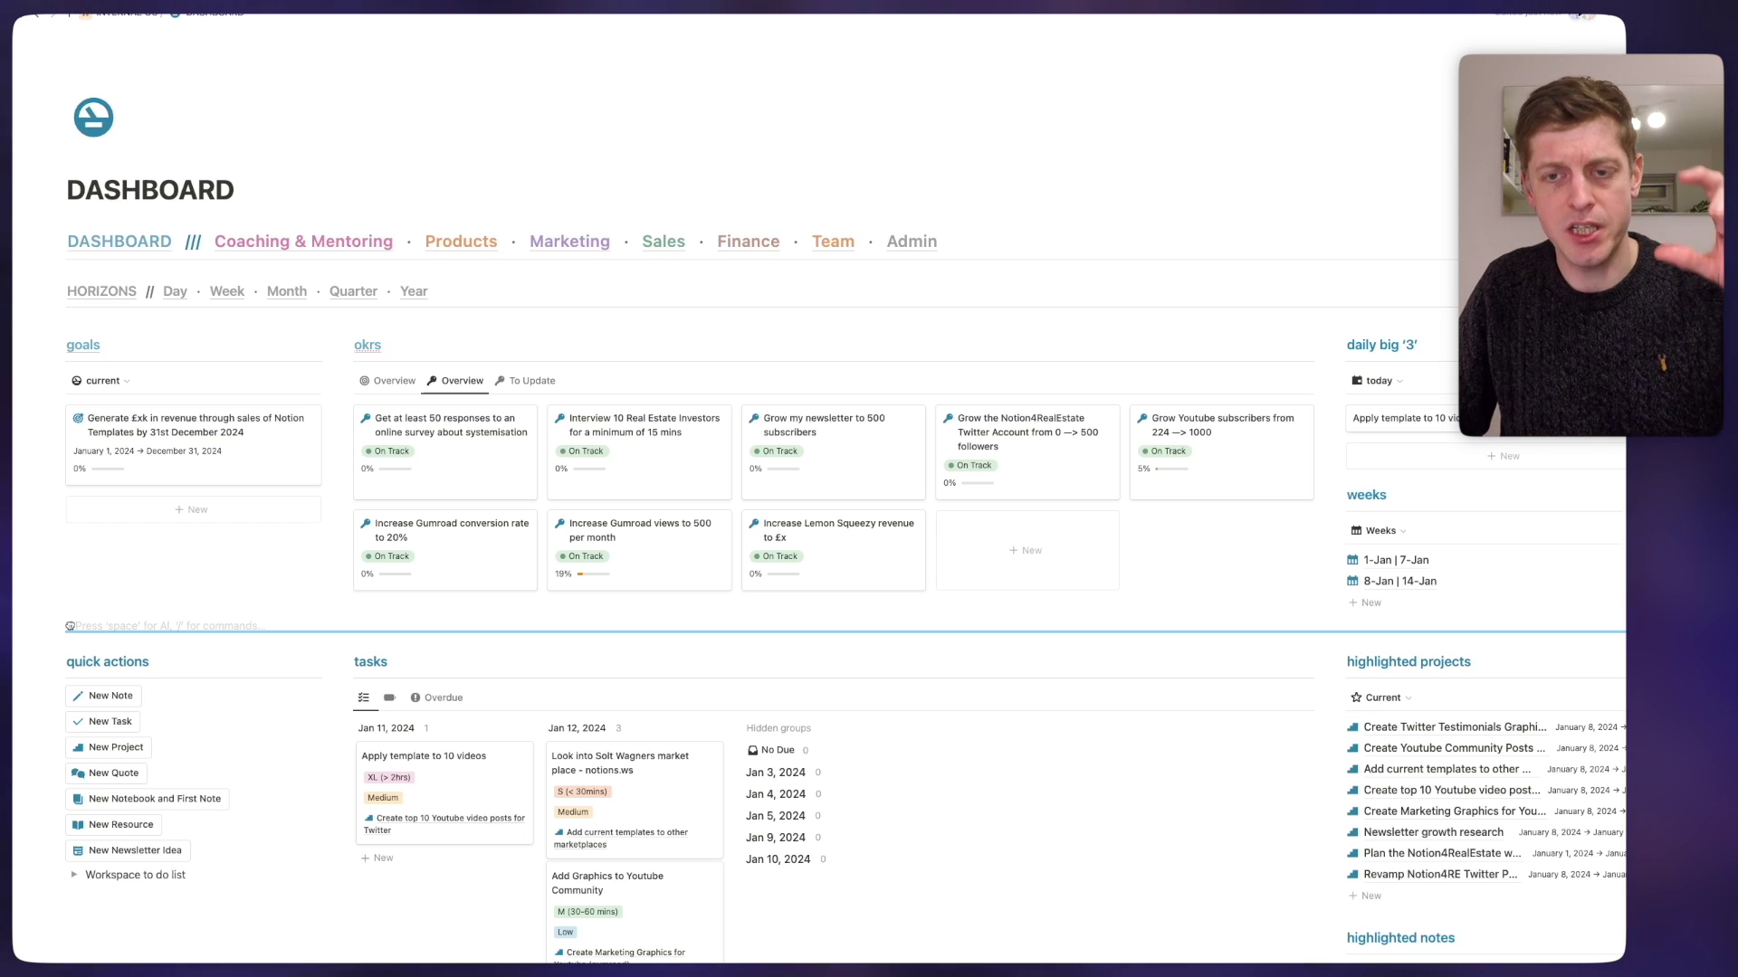
{"action": "left_click_drag", "start_coordinate": [70, 625], "coordinate": [69, 625]}
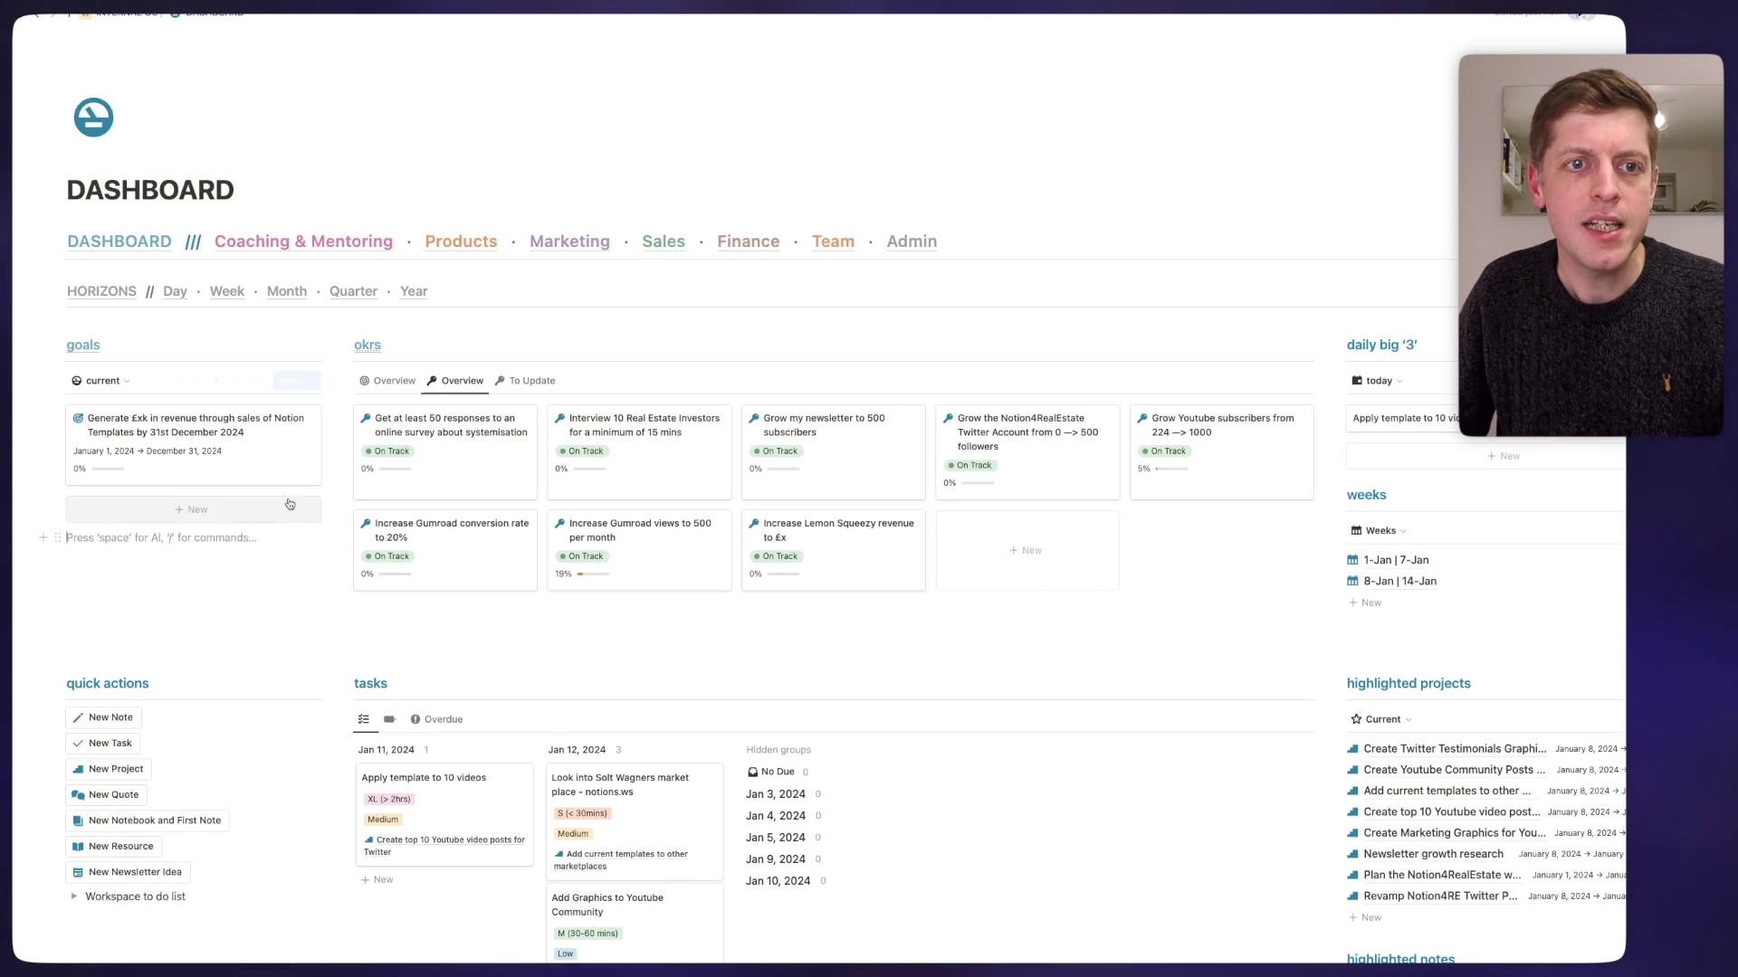
- View the okrs To Update table, and return to the objectives Overview view
{"action": "left_click", "coordinate": [522, 381]}
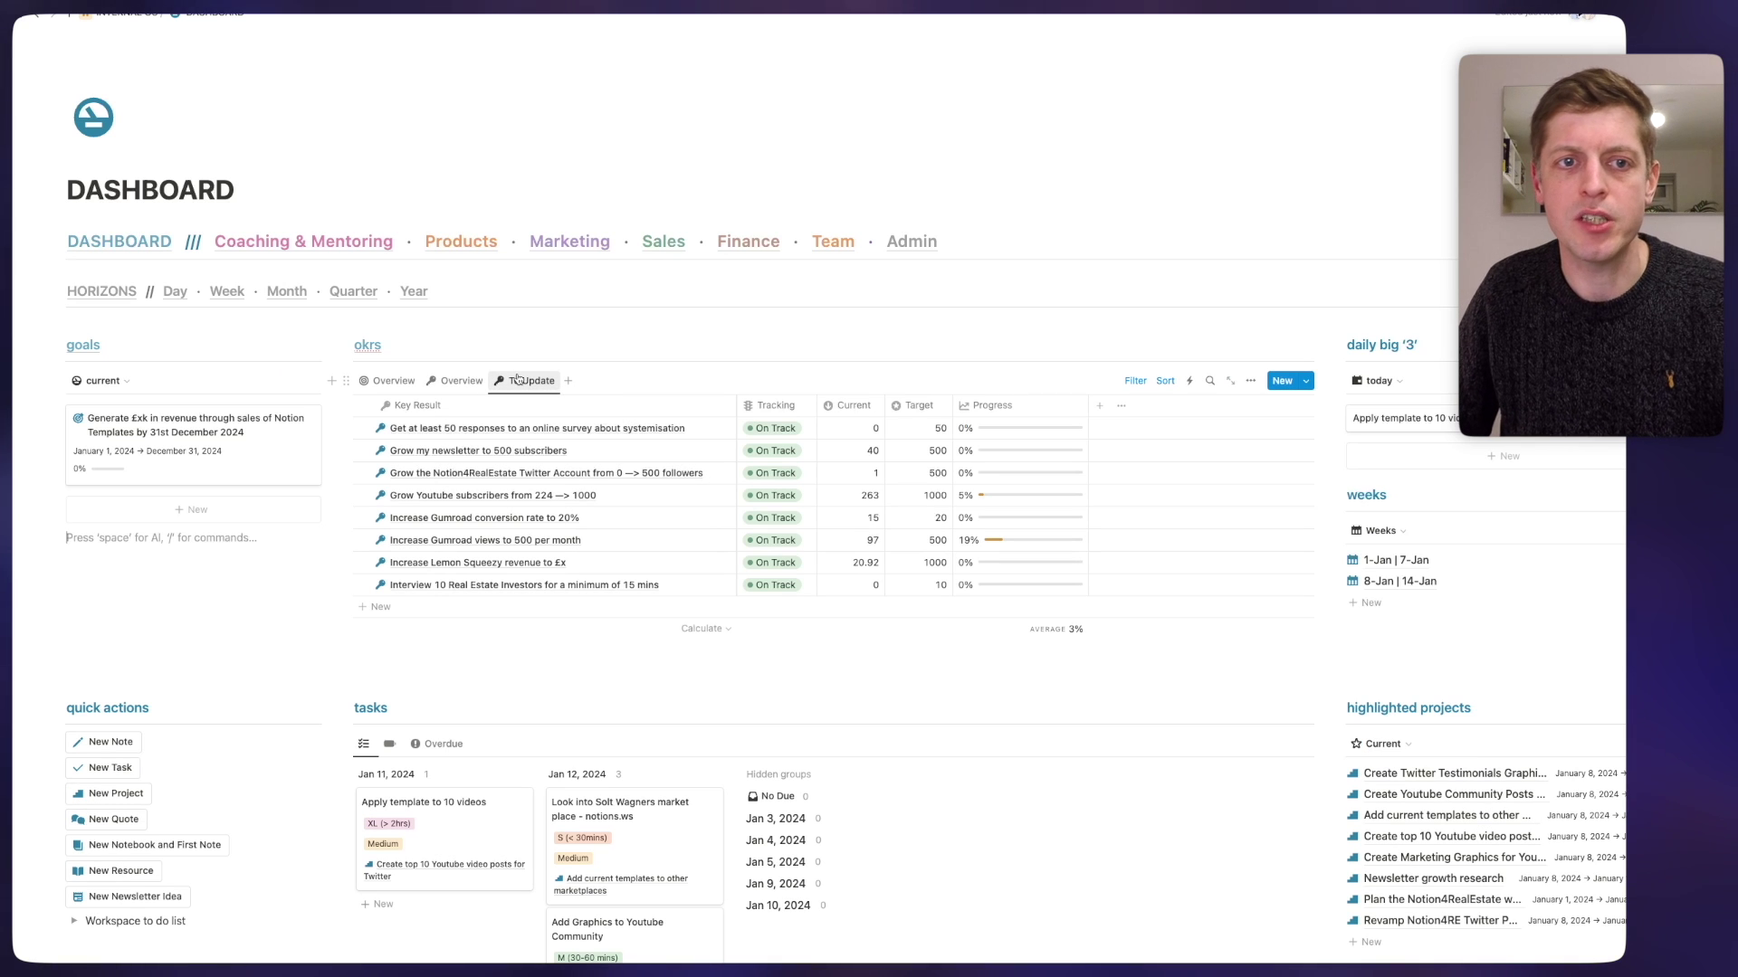
{"action": "left_click", "coordinate": [398, 382]}
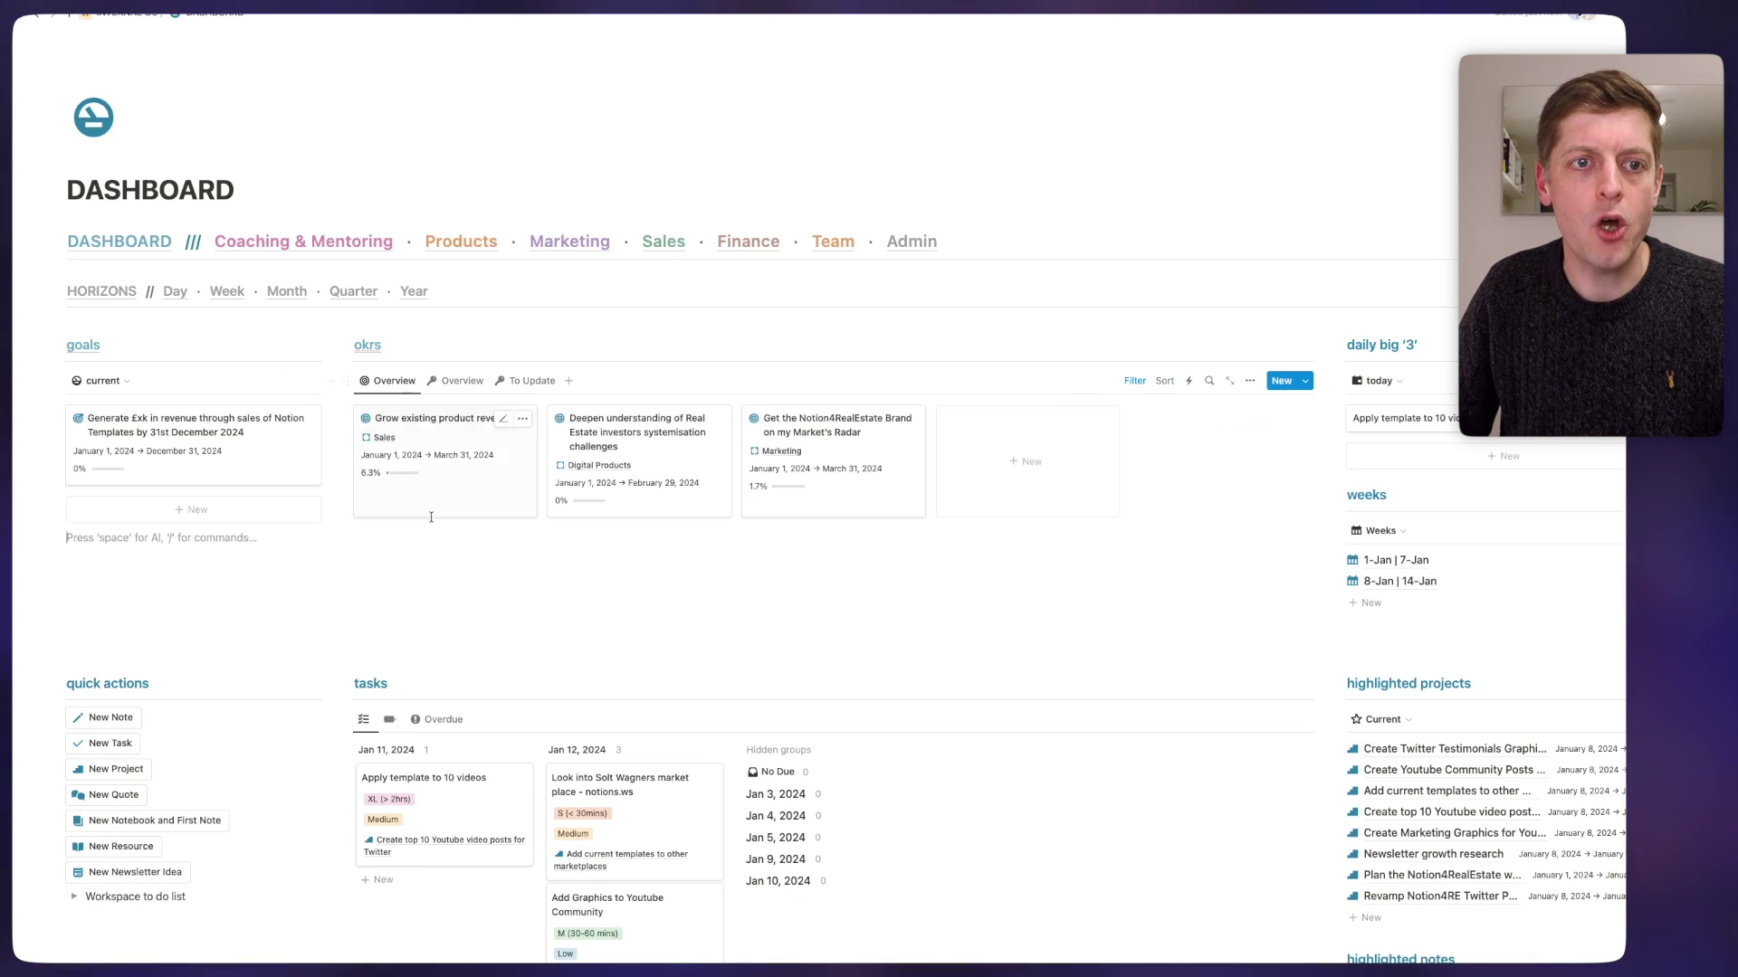
- Insert a run of blank lines below the objectives cards in the okrs section
{"action": "left_click", "coordinate": [399, 558]}
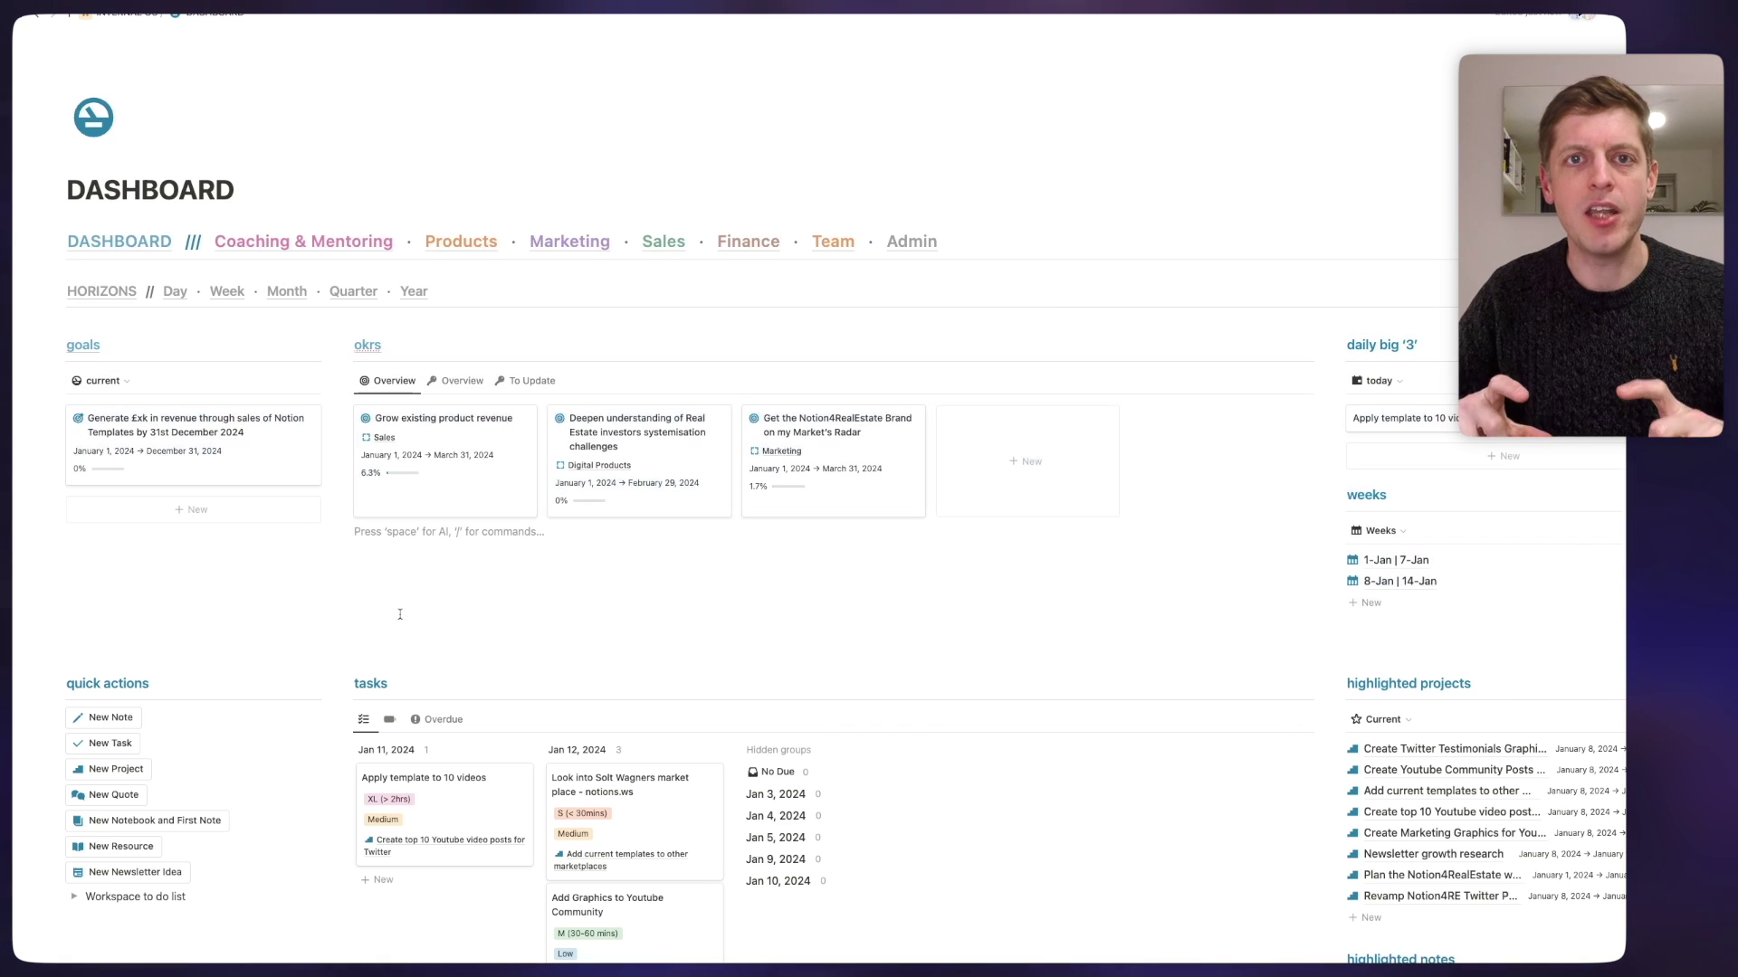
{"action": "key", "text": "Return"}
{"action": "key", "text": "Return"}
{"action": "key", "text": "Return"}
{"action": "key", "text": "Return"}
{"action": "key", "text": "Return"}
{"action": "key", "text": "Return"}
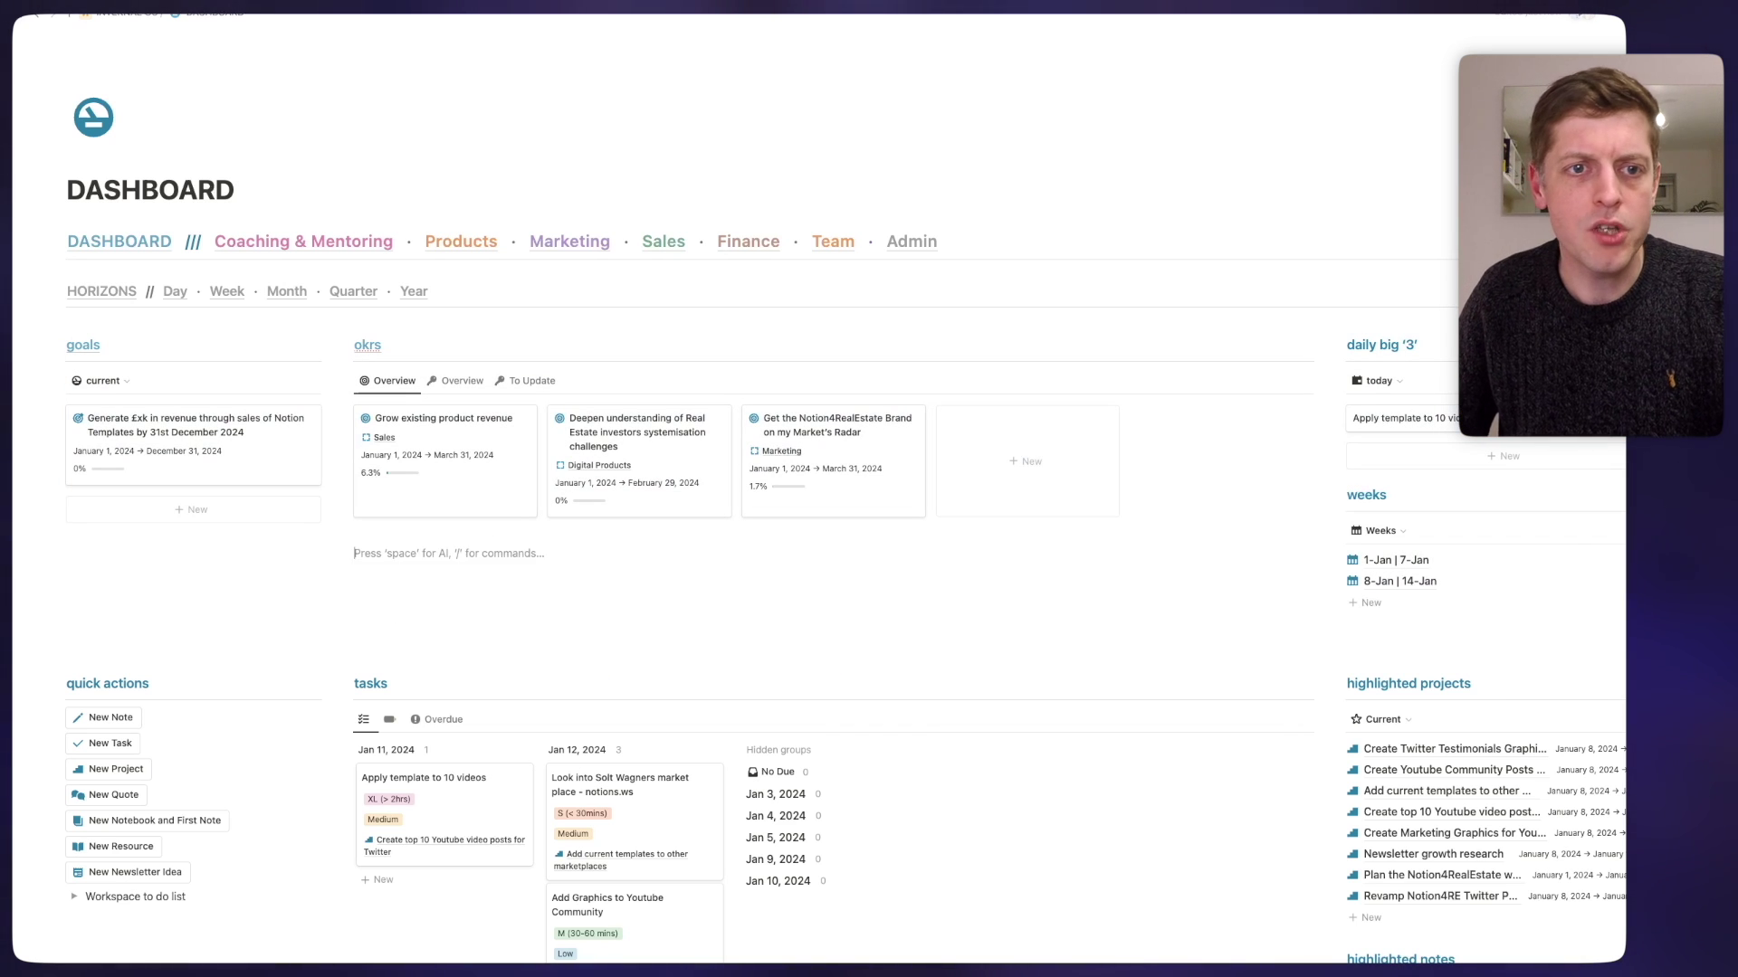
{"action": "key", "text": "Return"}
{"action": "key", "text": "Return"}
{"action": "key", "text": "Return"}
{"action": "key", "text": "Return"}
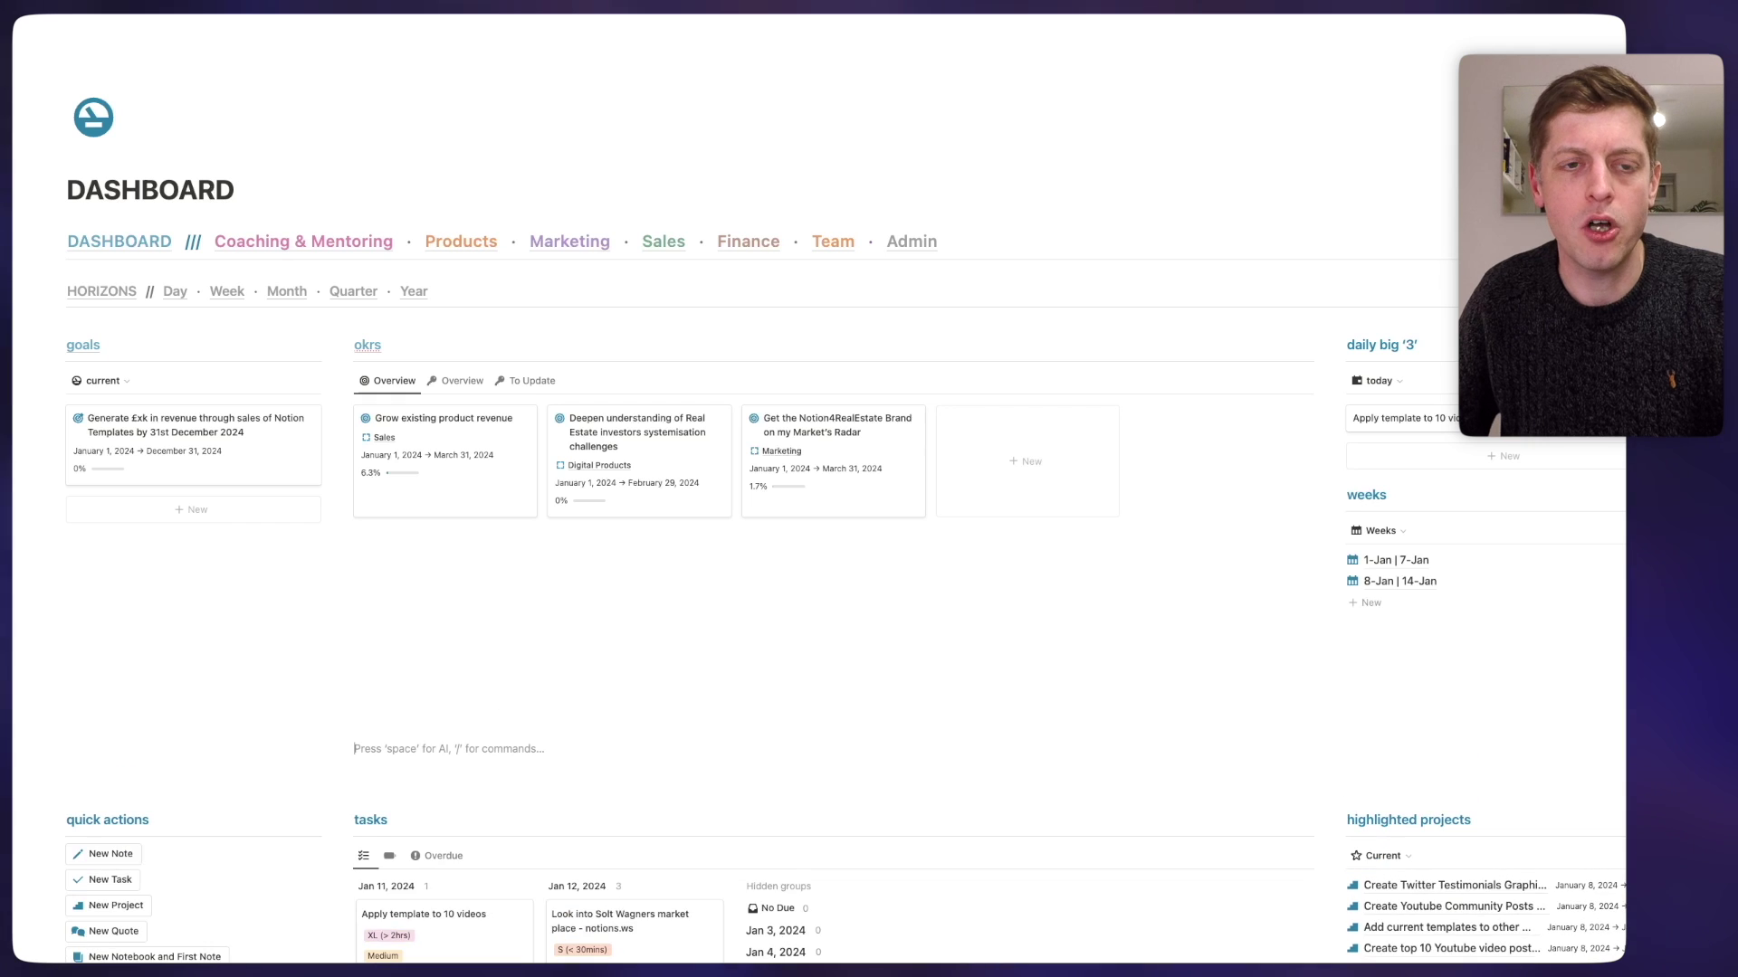
- Delete the added blank lines below the objectives cards
{"action": "key", "text": "BackSpace"}
{"action": "key", "text": "BackSpace"}
{"action": "key", "text": "BackSpace"}
{"action": "key", "text": "BackSpace"}
{"action": "key", "text": "BackSpace"}
{"action": "key", "text": "BackSpace"}
{"action": "key", "text": "BackSpace"}
{"action": "key", "text": "BackSpace"}
{"action": "key", "text": "BackSpace"}
{"action": "key", "text": "BackSpace"}
{"action": "key", "text": "BackSpace"}
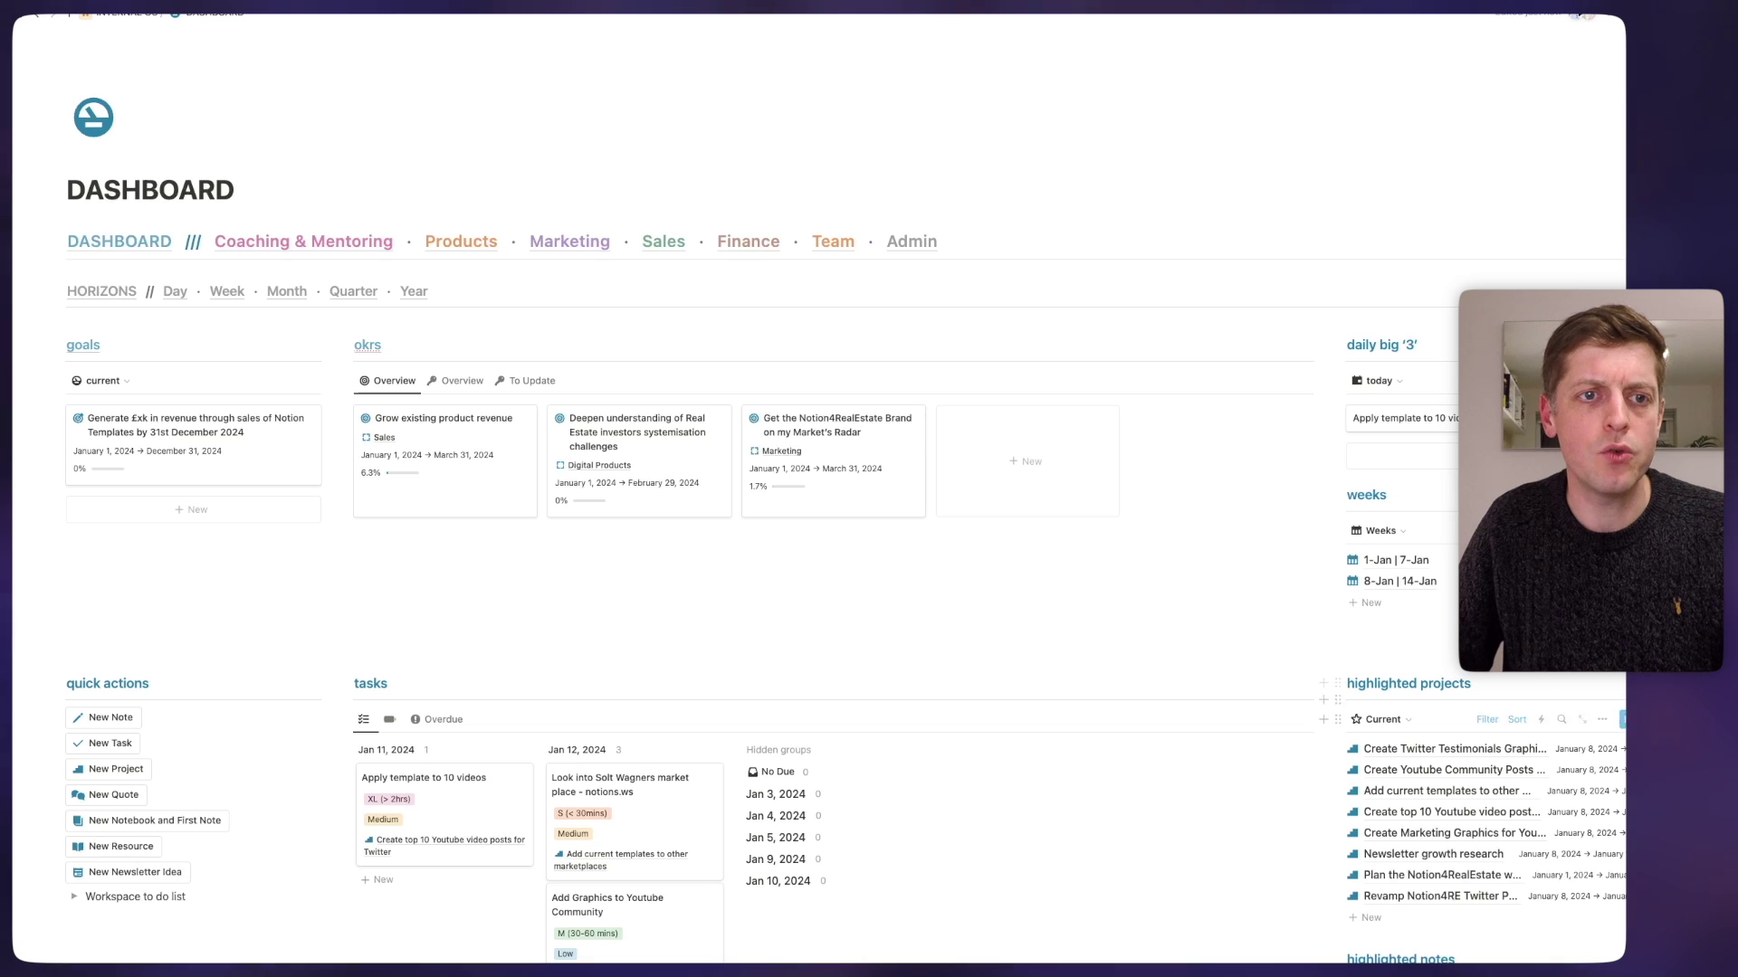
- Add a toggle block named "Toggle" in the blank space below the objectives cards and place the cursor inside it
{"action": "left_click", "coordinate": [589, 593]}
{"action": "key", "text": "Return"}
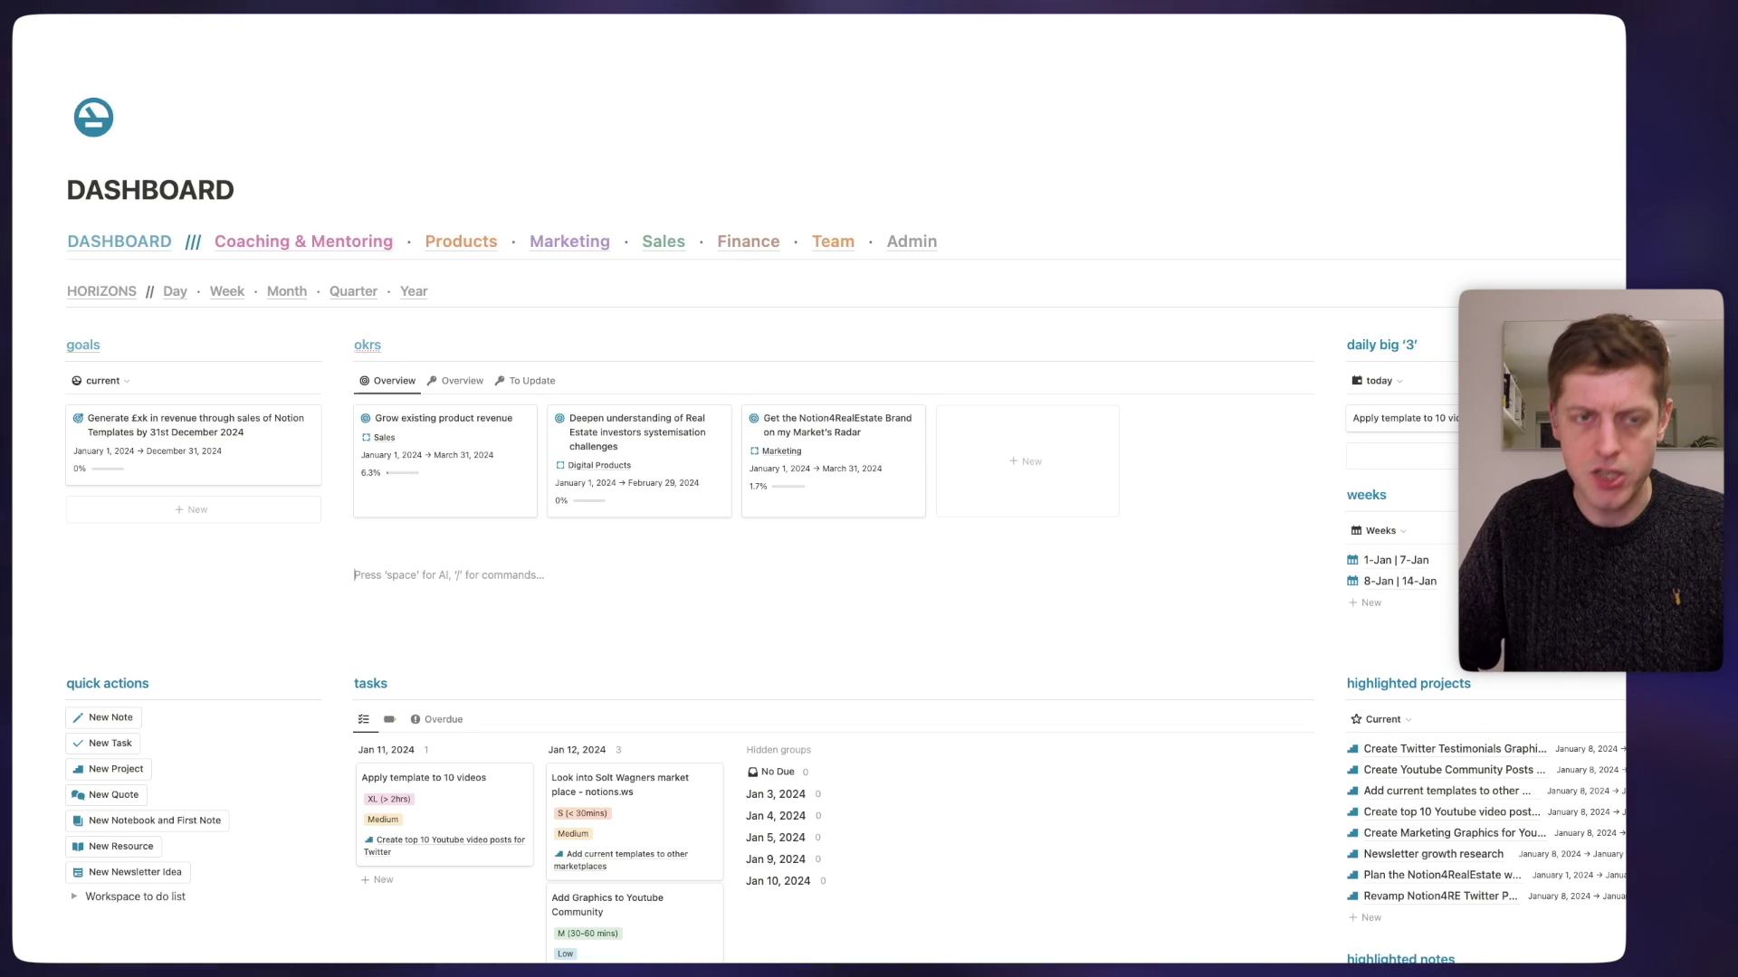
{"action": "type", "text": ">"}
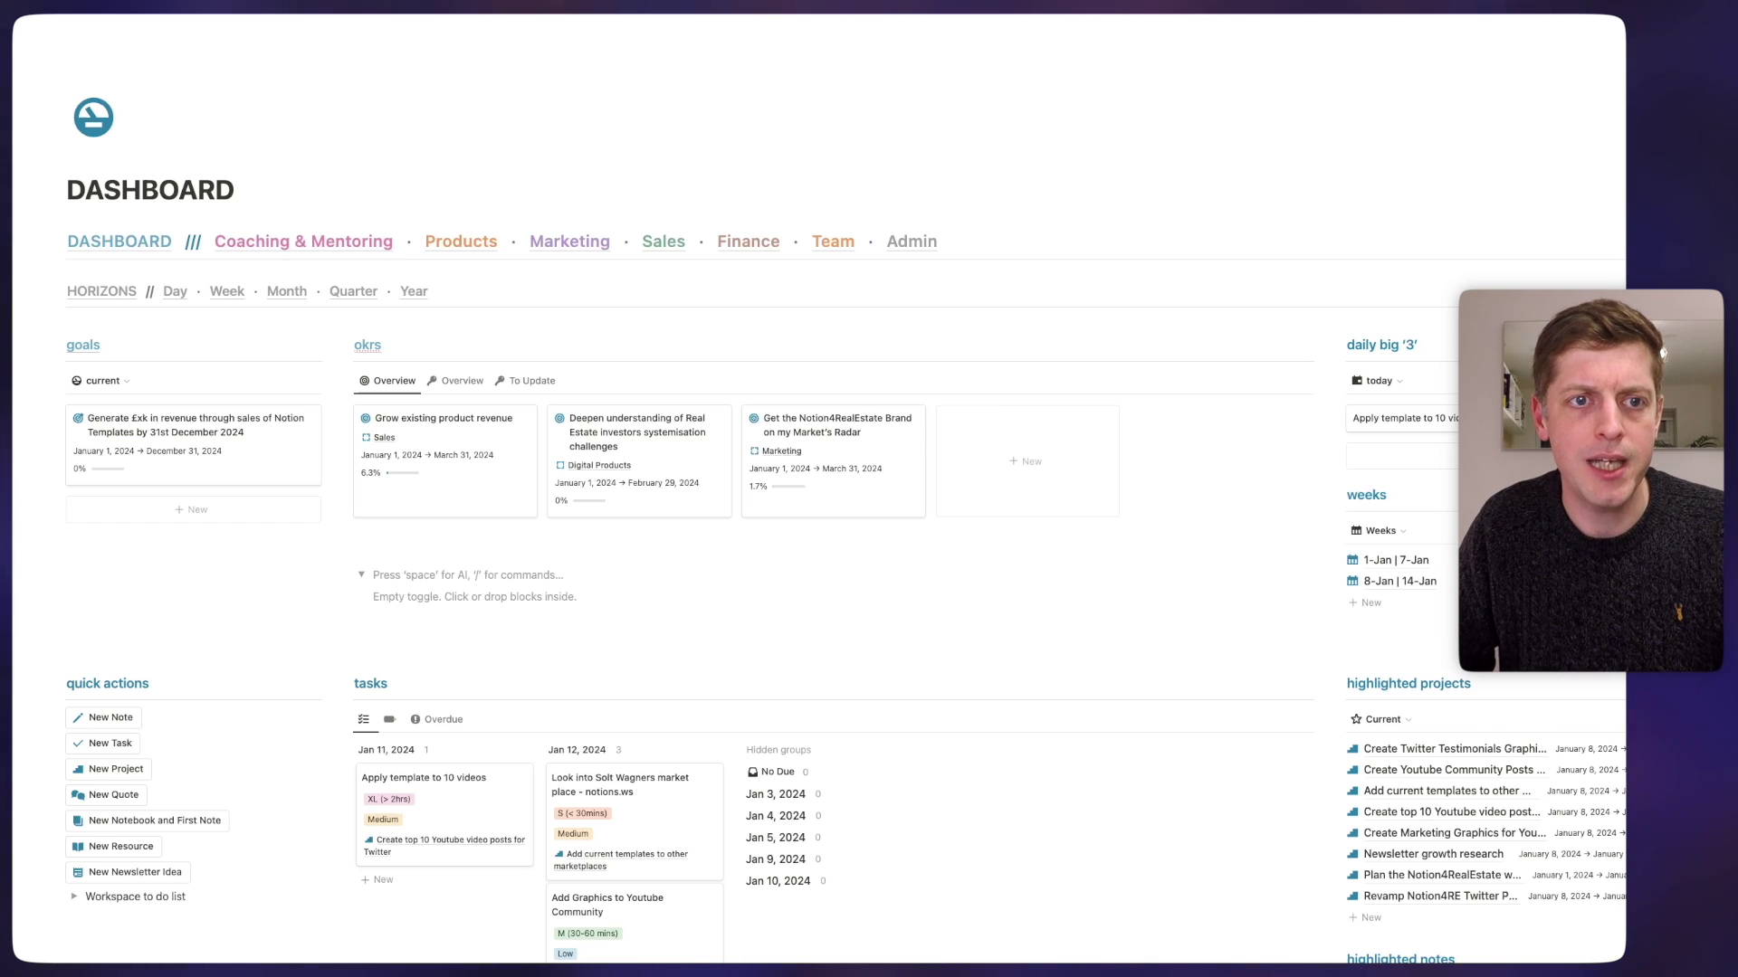
{"action": "type", "text": " T"}
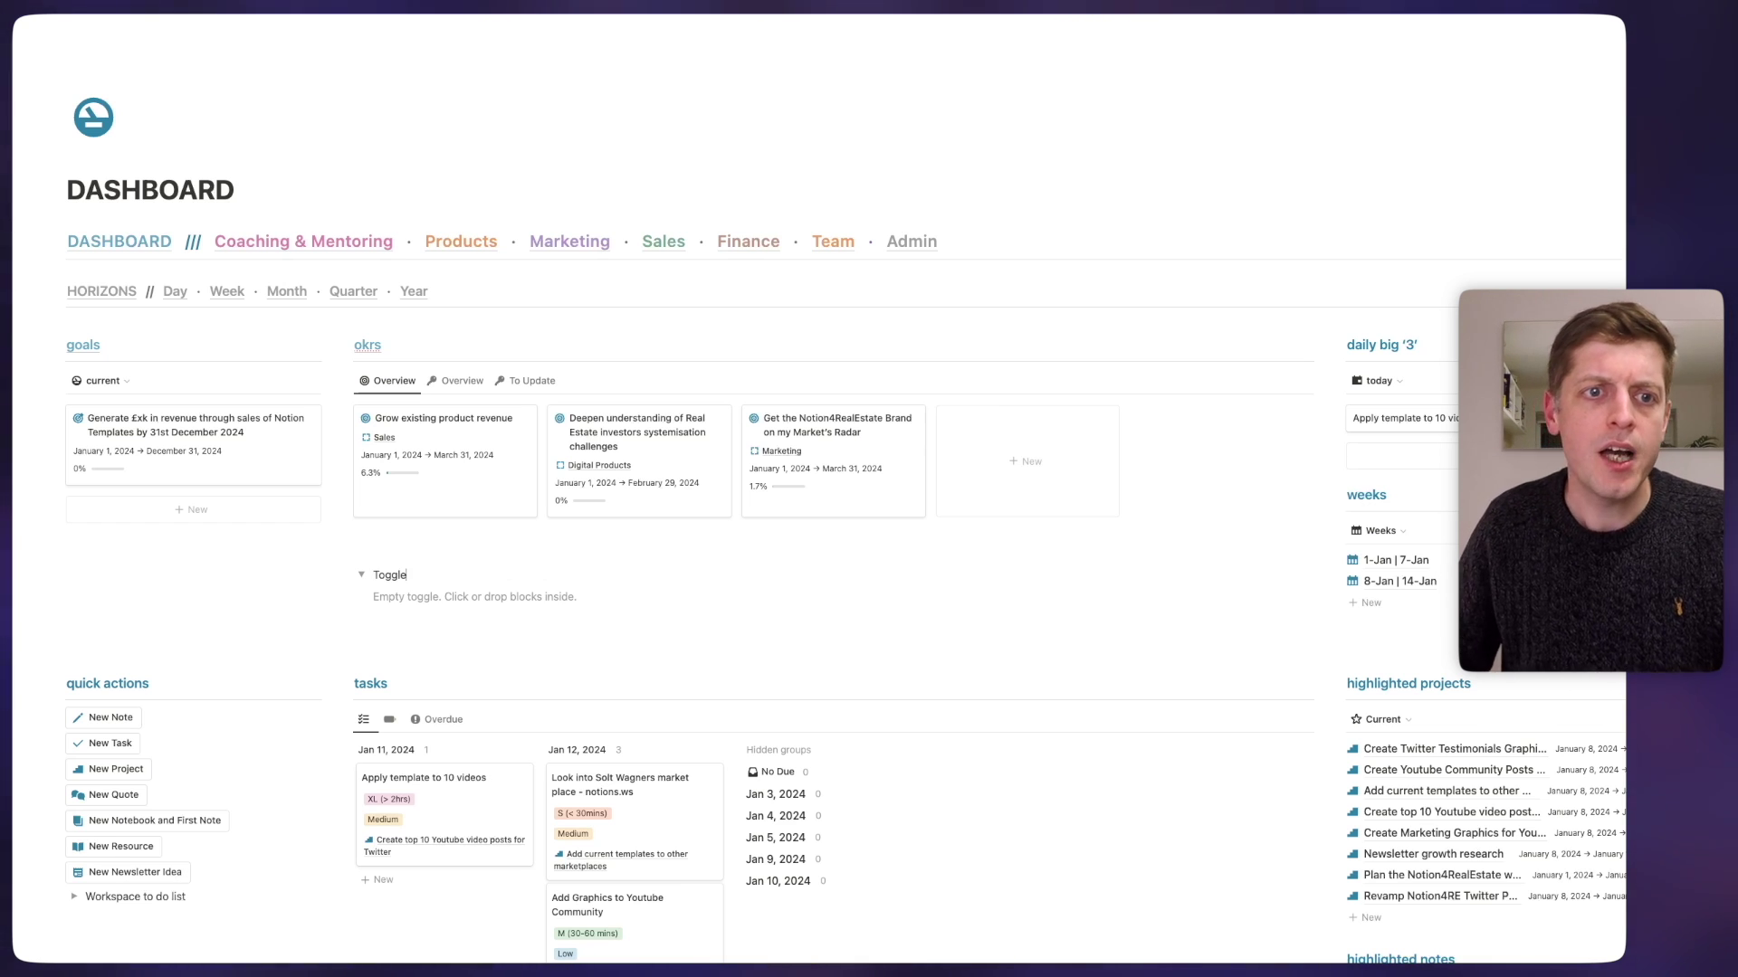
{"action": "left_click", "coordinate": [466, 598]}
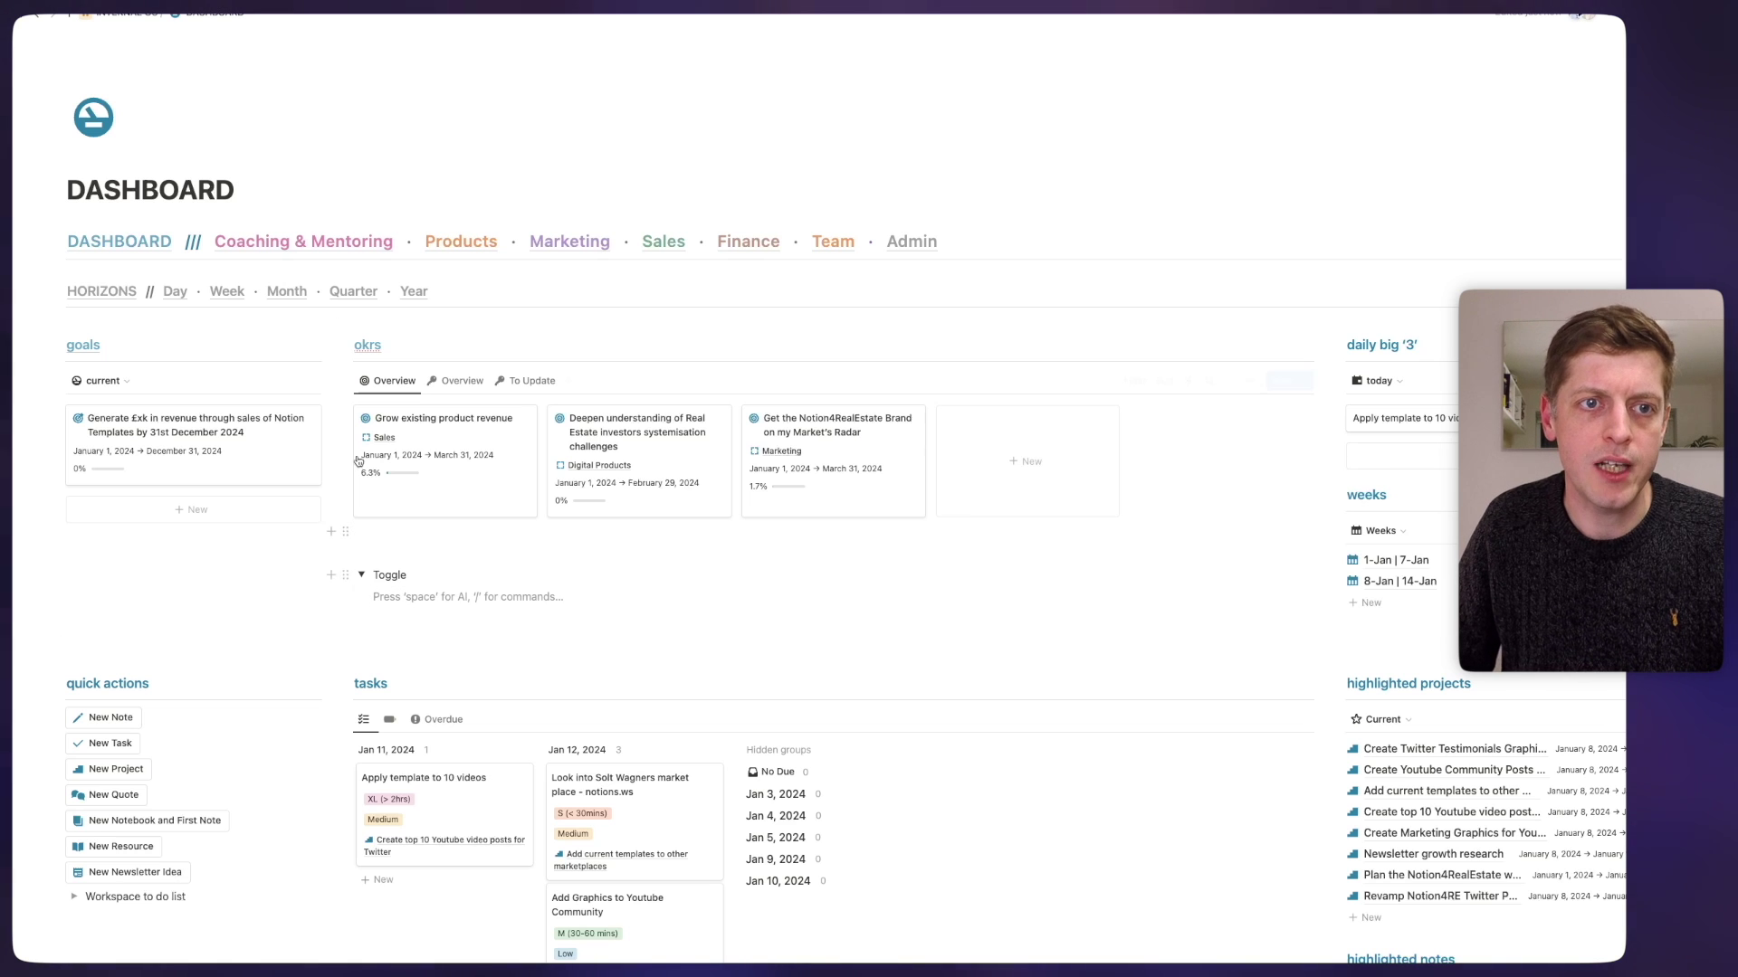
- Delete the "Toggle" block below the objectives cards in the okrs section
{"action": "left_click", "coordinate": [363, 576]}
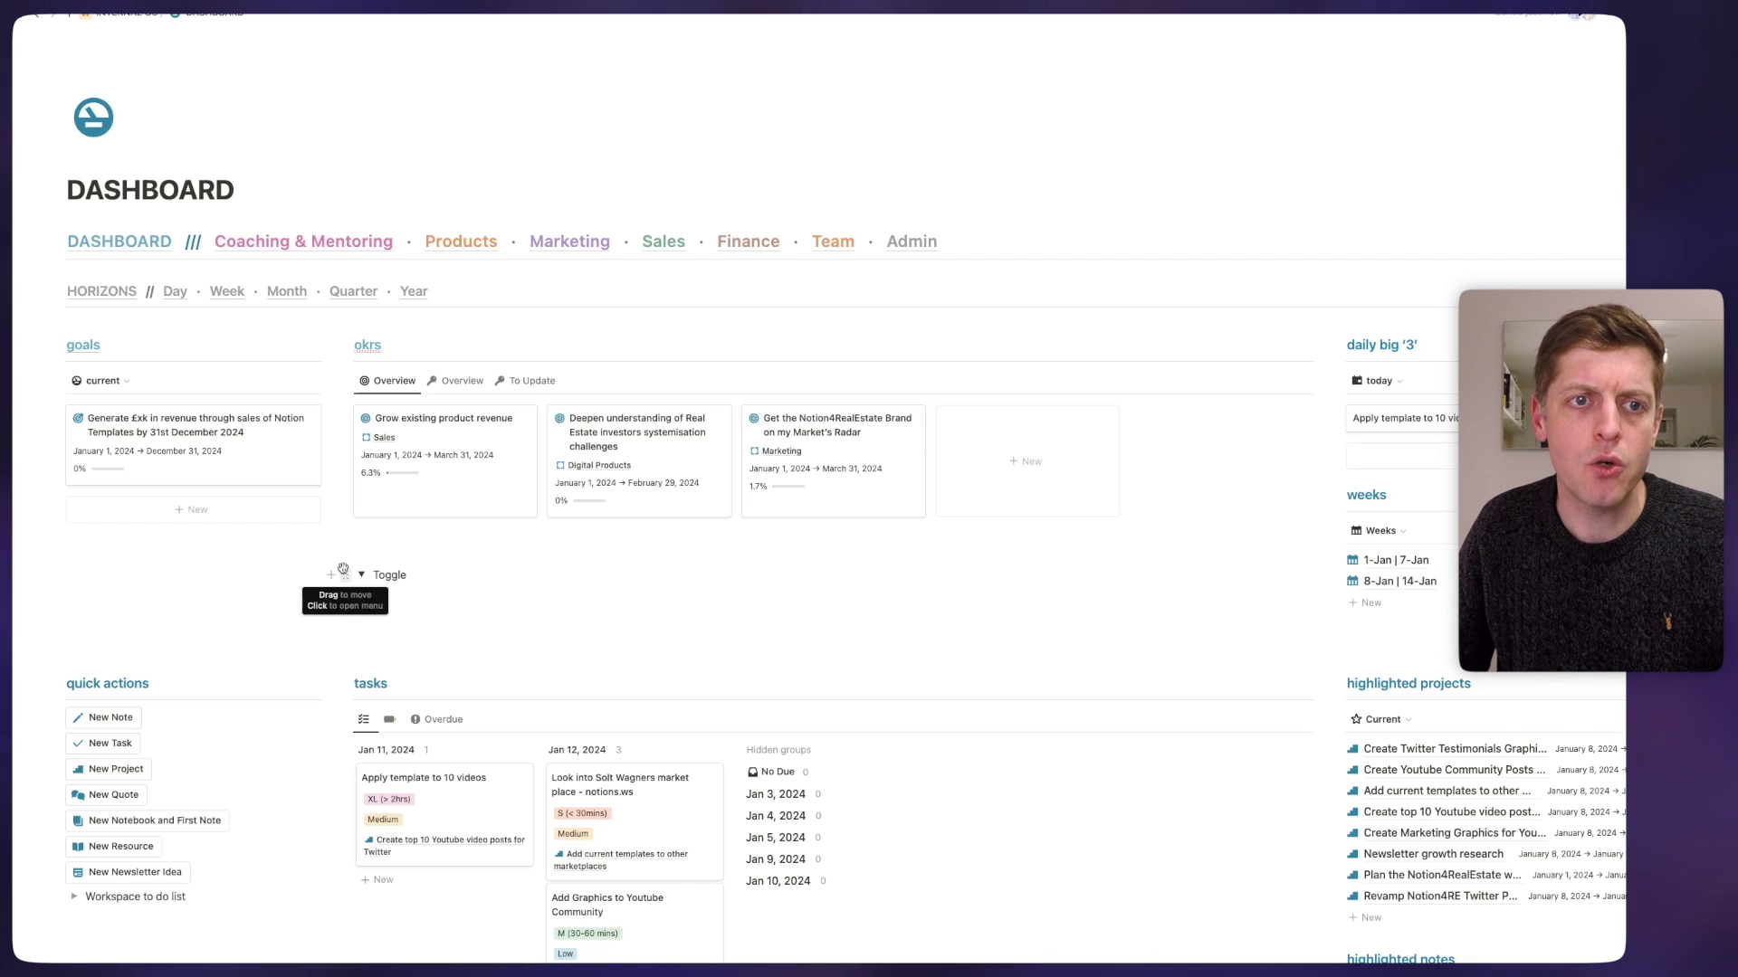
{"action": "left_click", "coordinate": [344, 574]}
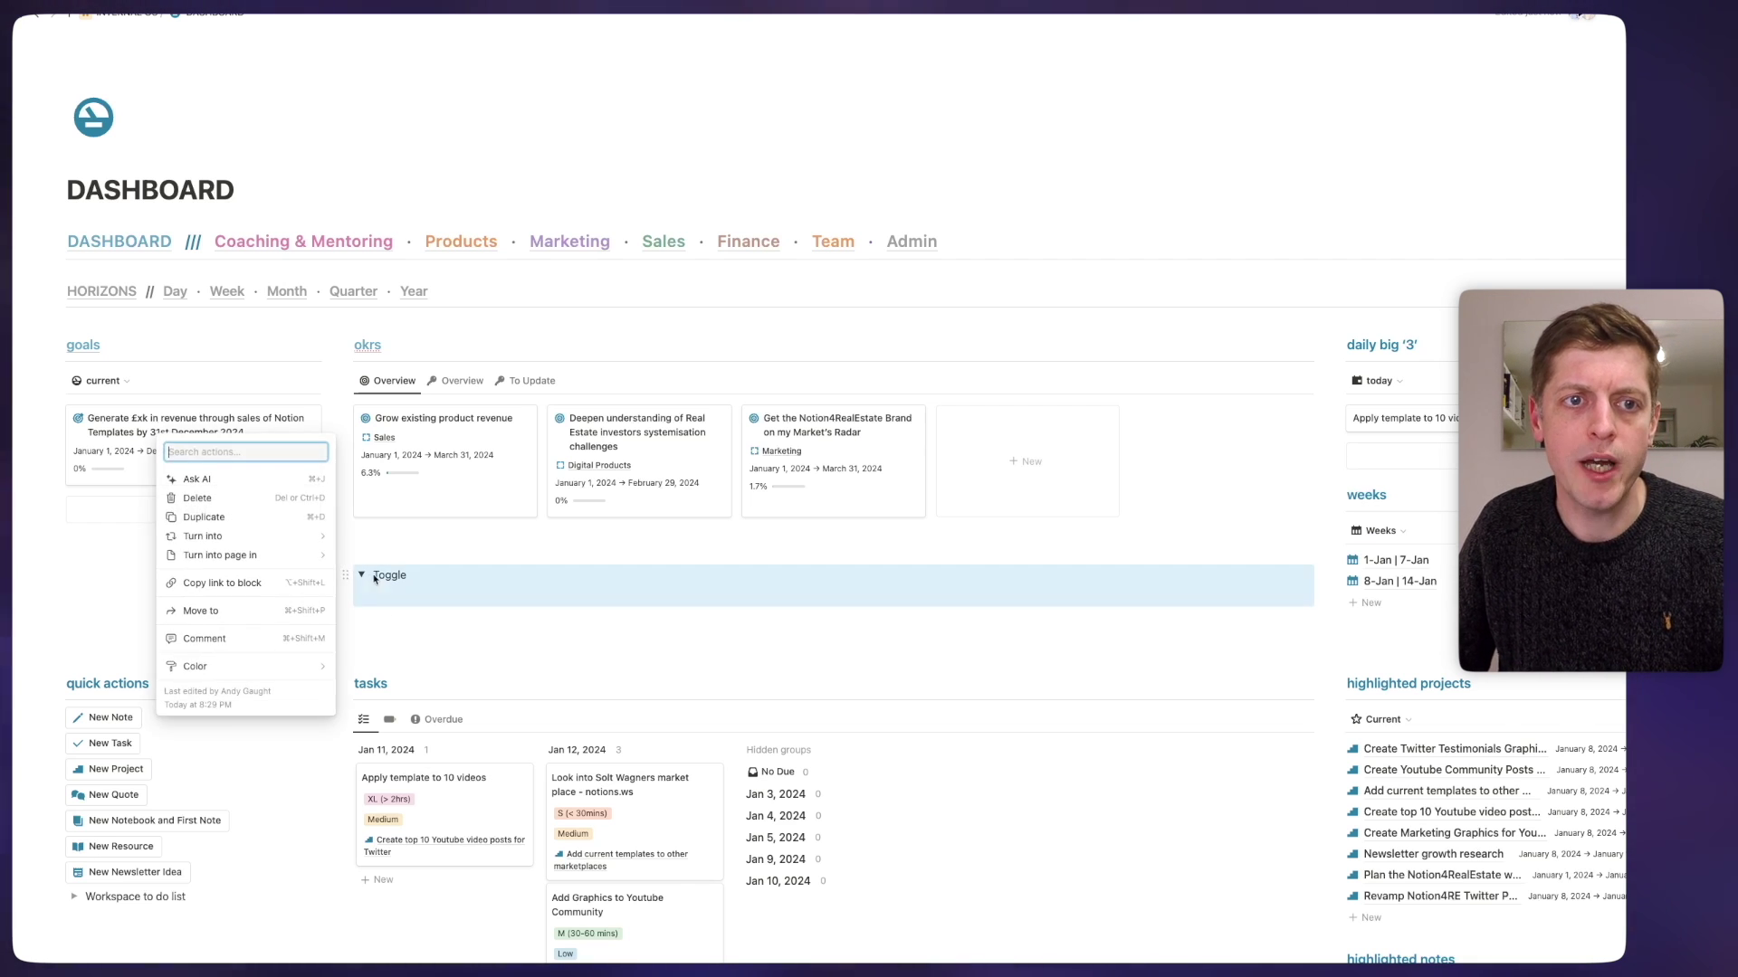
{"action": "left_click", "coordinate": [198, 498]}
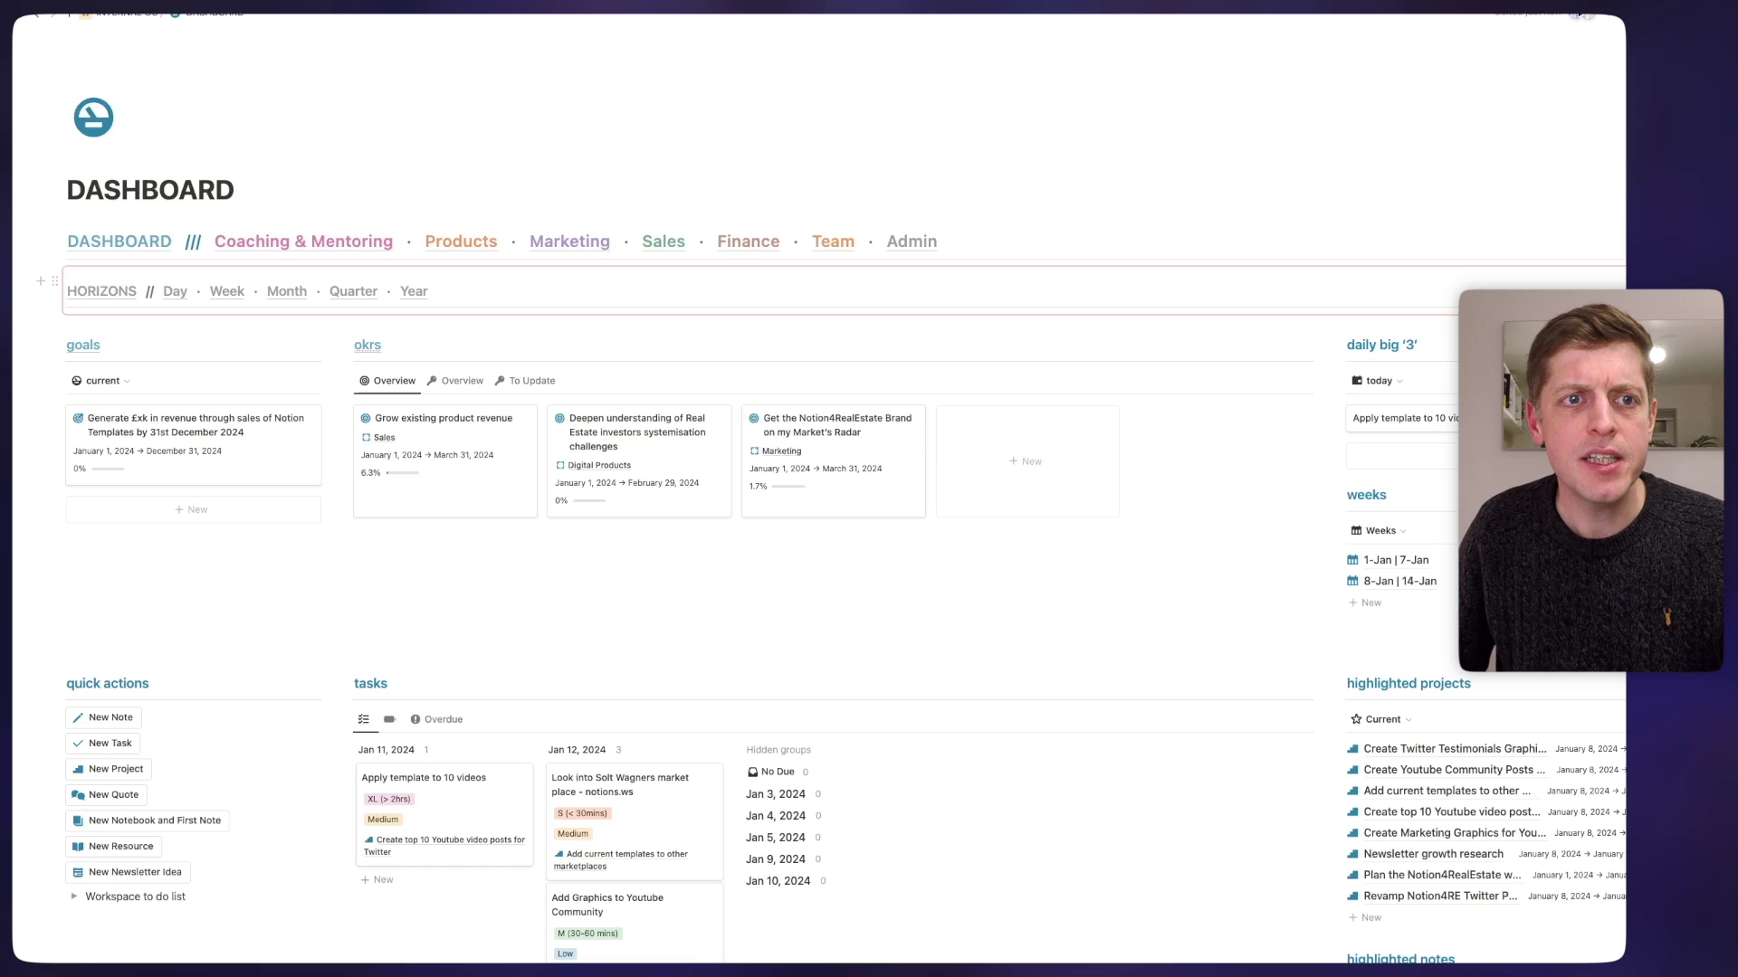
- Look over the whole dashboard layout, from goals, okrs and tasks down to the reference material and timelines sections
{"action": "scroll", "coordinate": [798, 485], "scroll_direction": "down", "scroll_amount": 1}
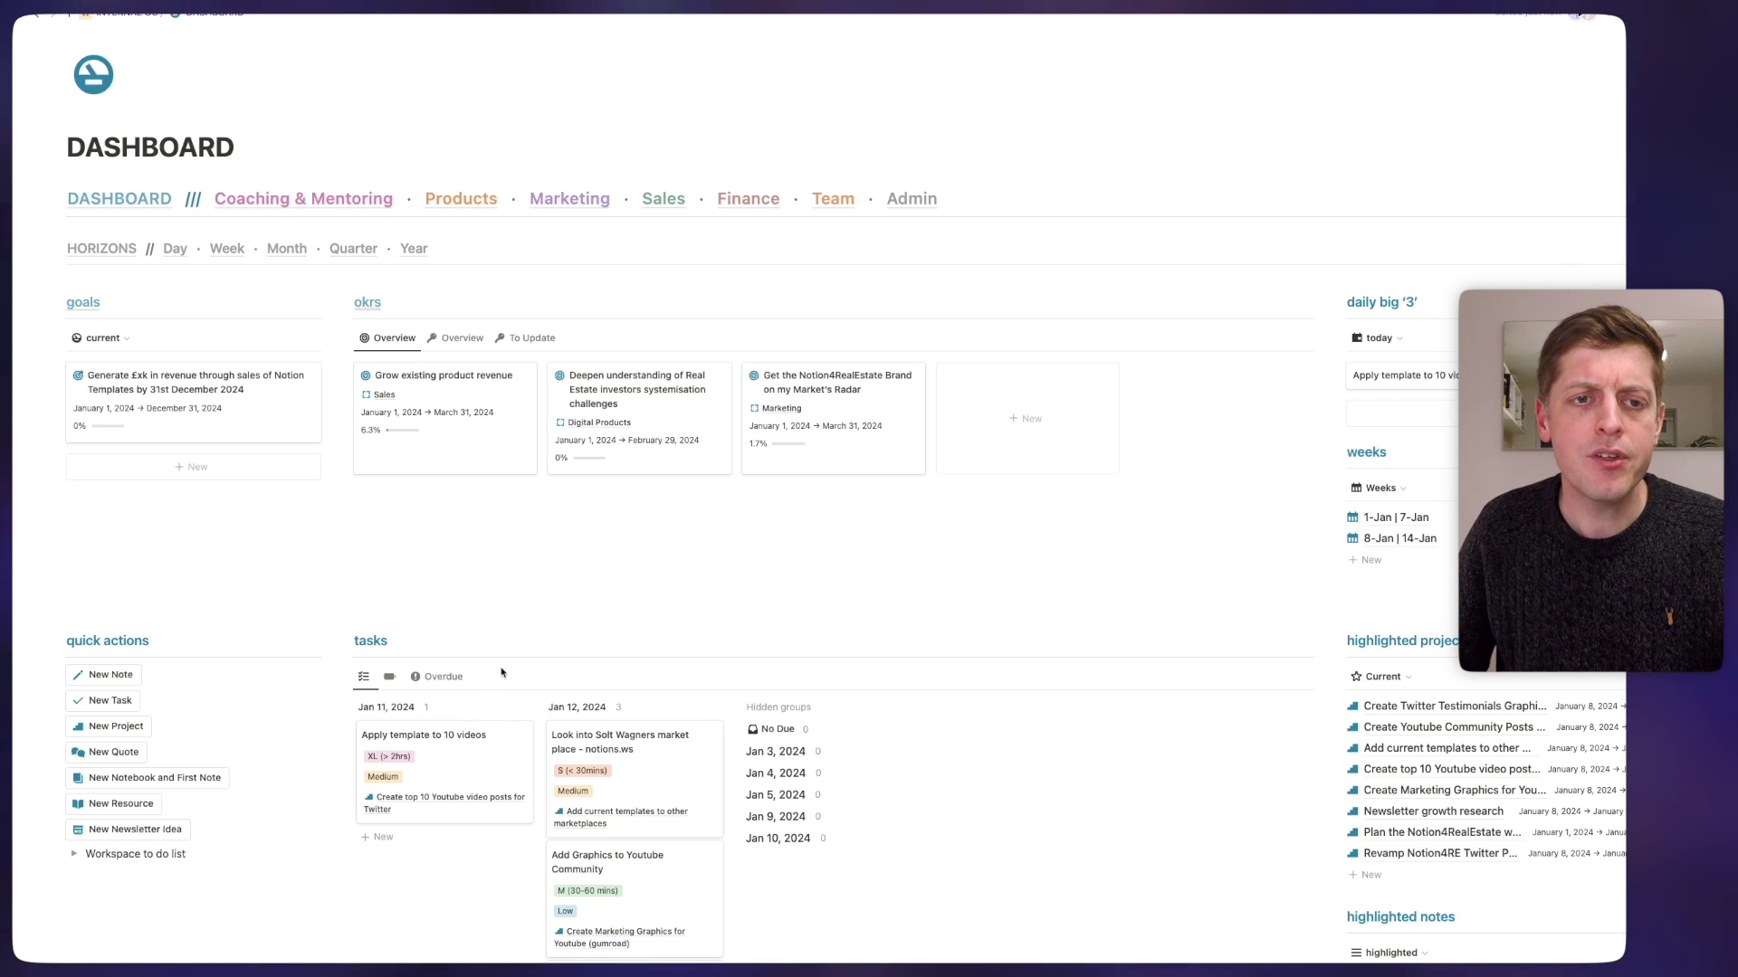
{"action": "scroll", "coordinate": [502, 672], "scroll_direction": "down", "scroll_amount": 10}
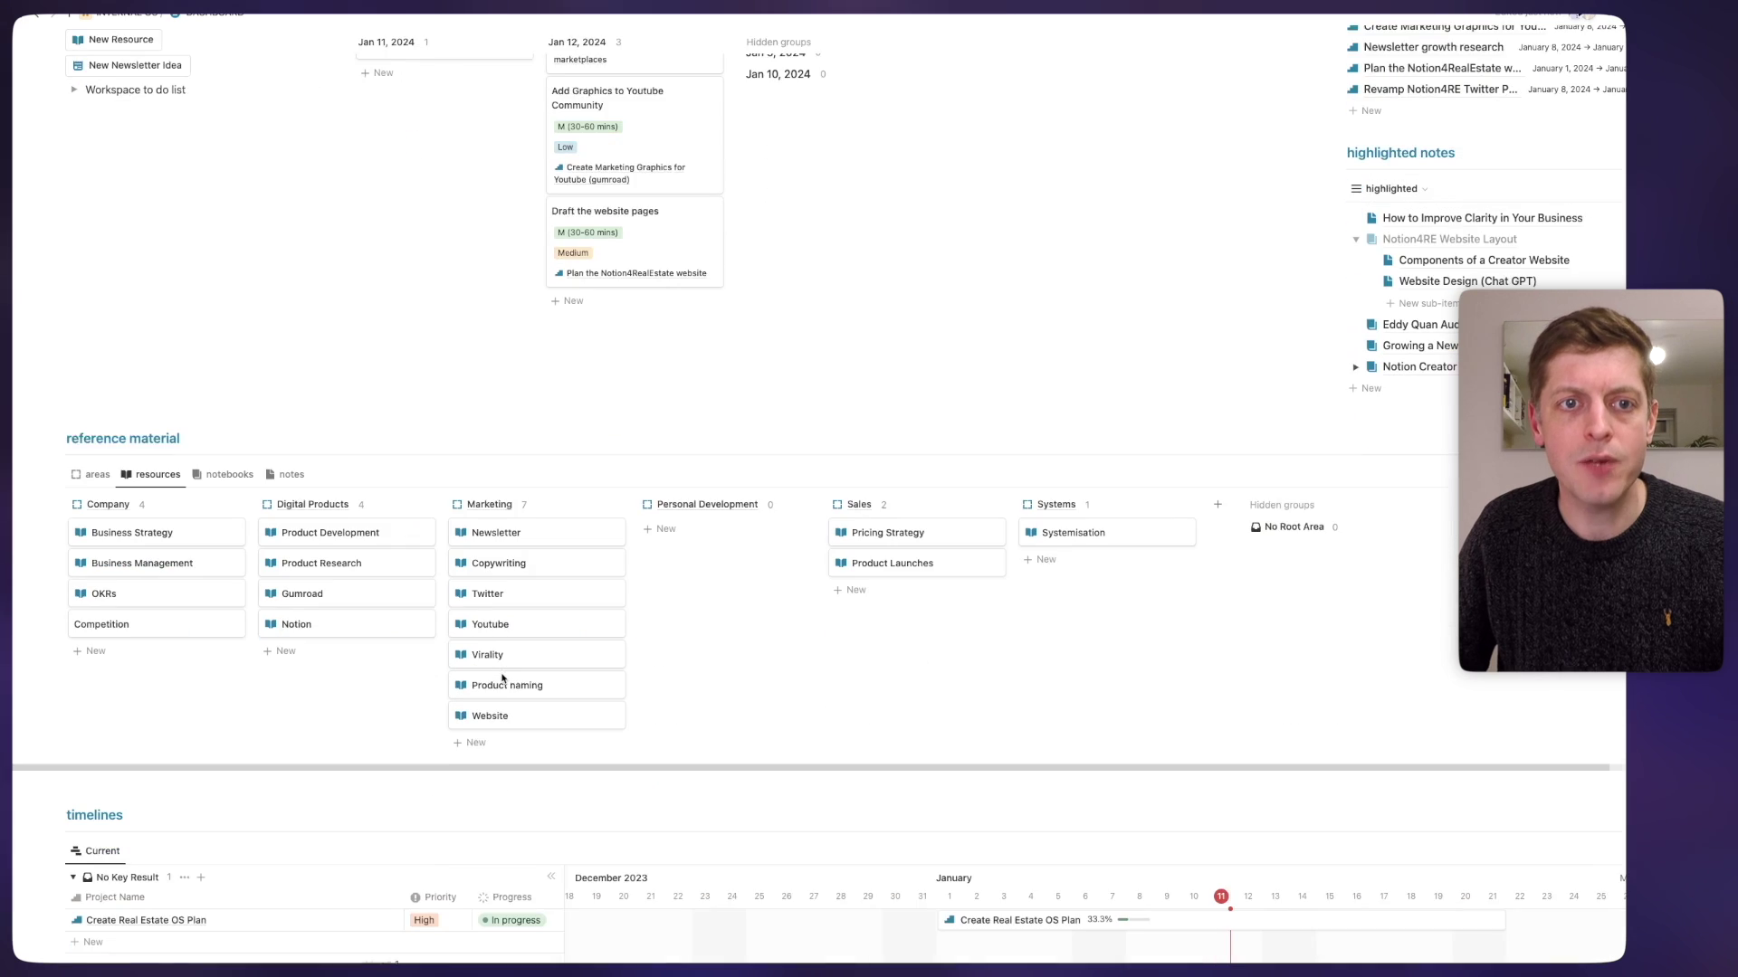
{"action": "scroll", "coordinate": [502, 679], "scroll_direction": "up", "scroll_amount": 10}
{"action": "scroll", "coordinate": [865, 624], "scroll_direction": "down", "scroll_amount": 2}
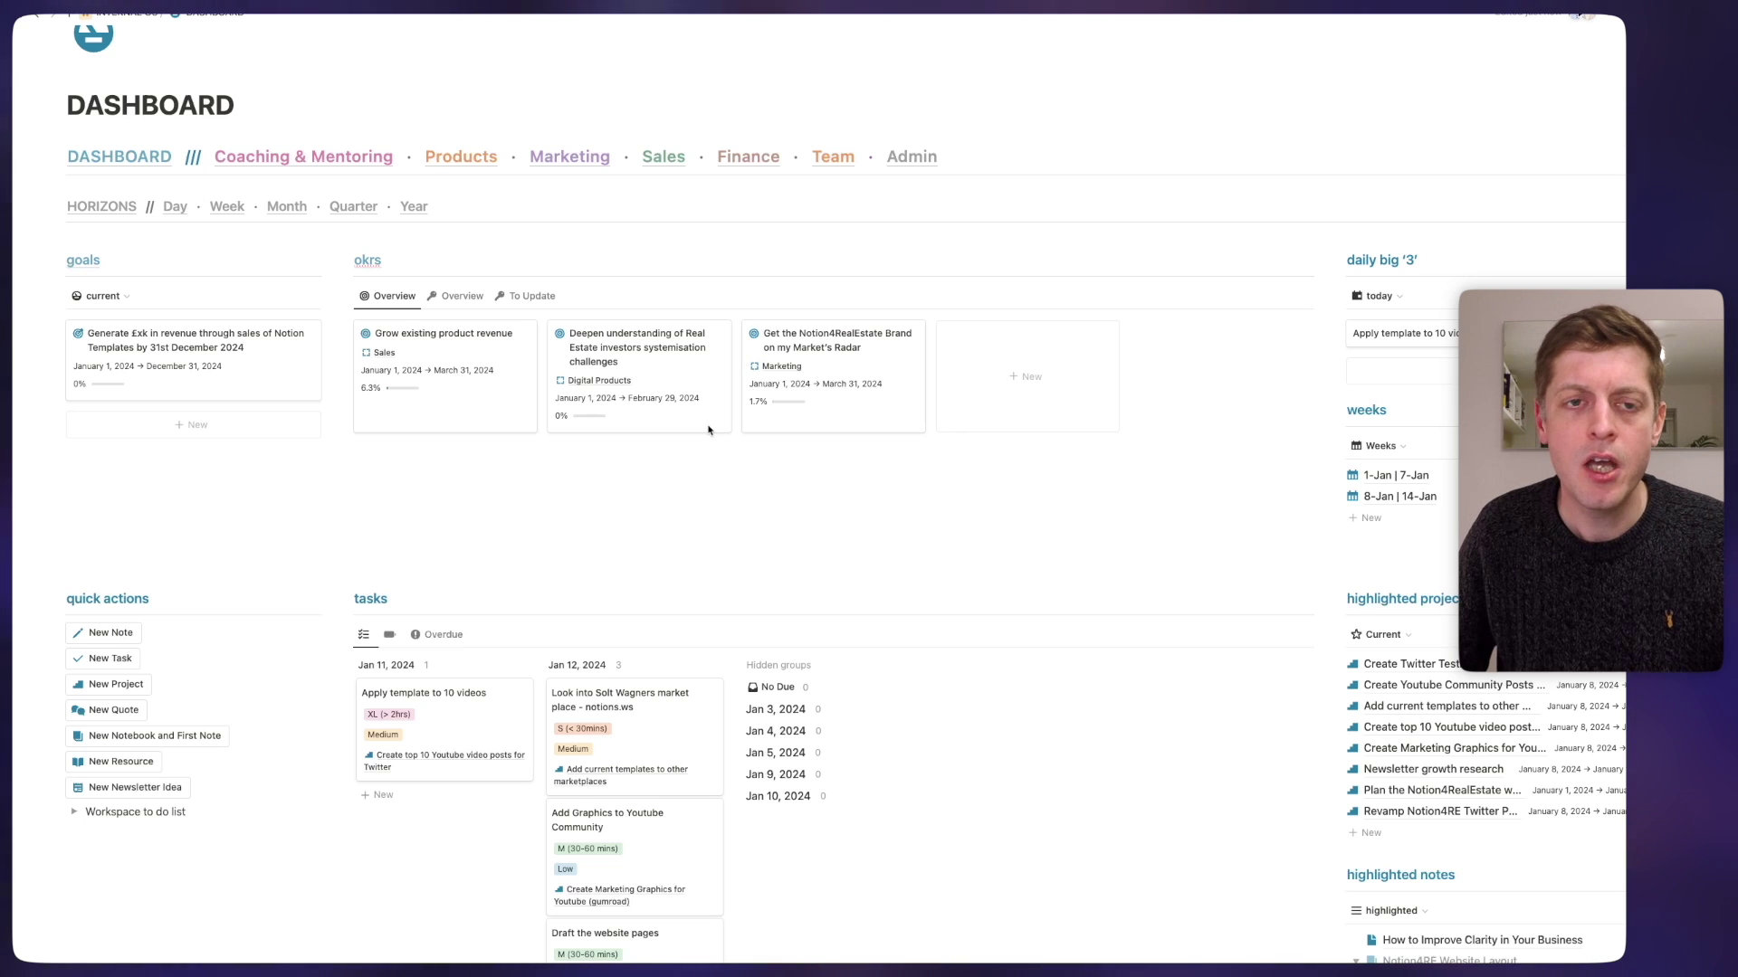
{"action": "scroll", "coordinate": [709, 429], "scroll_direction": "down", "scroll_amount": 15}
{"action": "scroll", "coordinate": [576, 461], "scroll_direction": "down", "scroll_amount": 6}
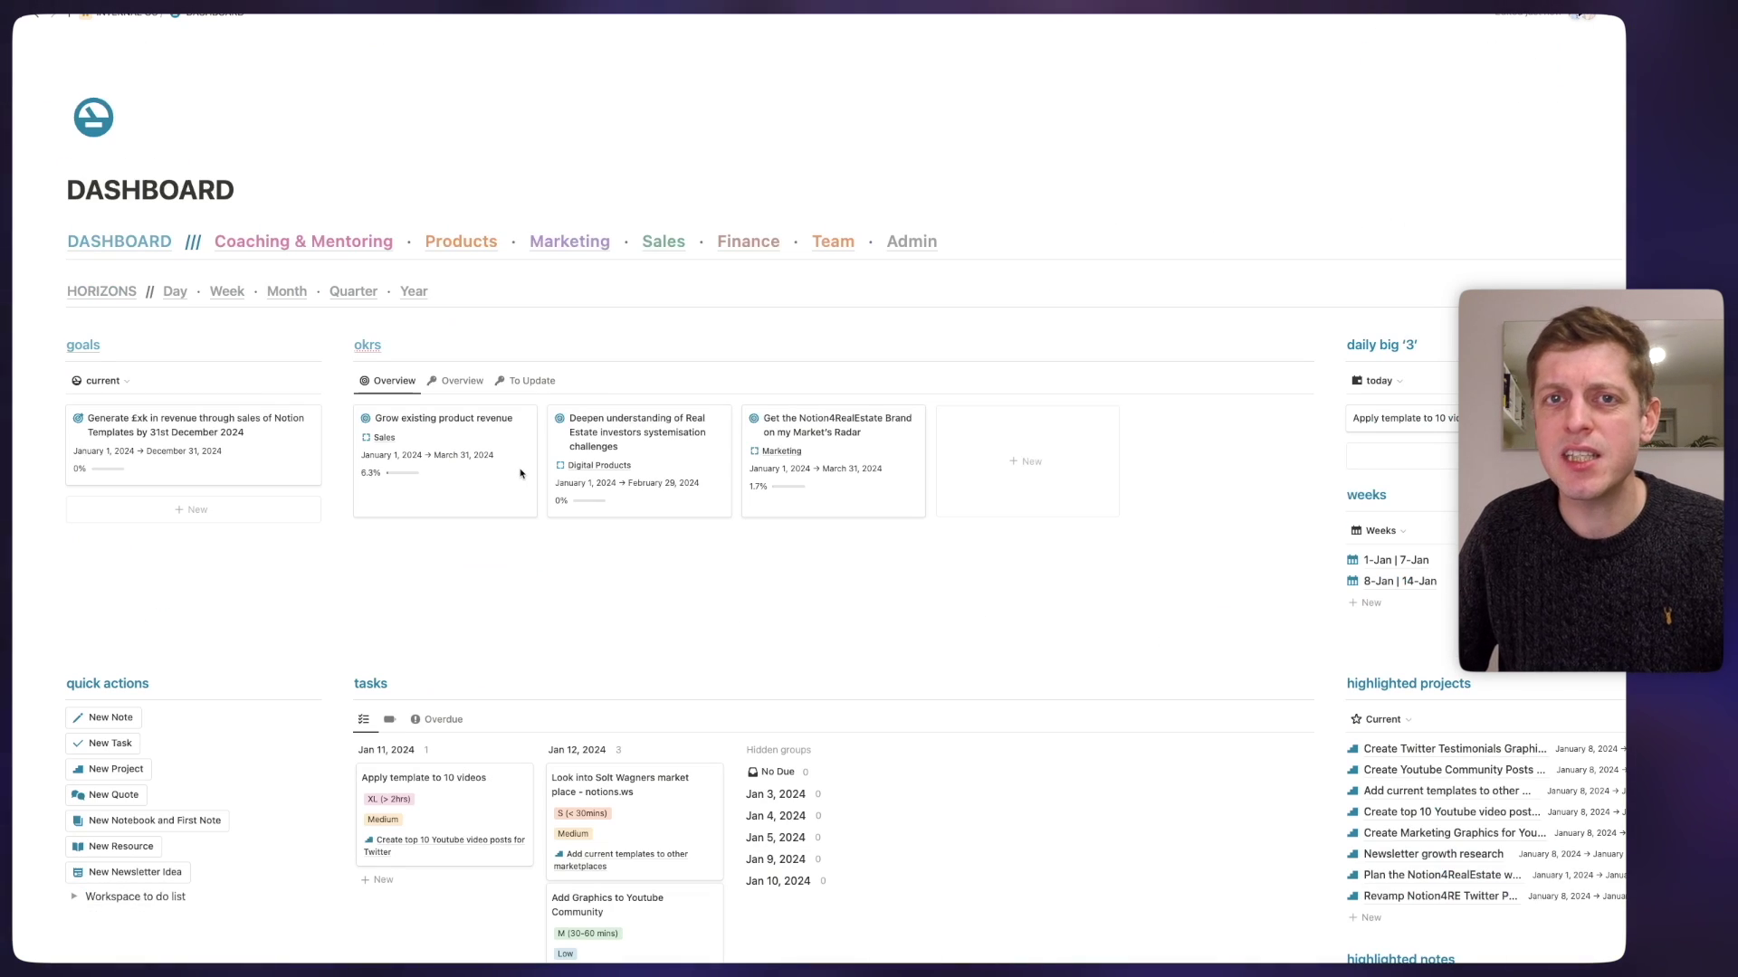
{"action": "scroll", "coordinate": [521, 473], "scroll_direction": "down", "scroll_amount": 5}
{"action": "scroll", "coordinate": [521, 473], "scroll_direction": "down", "scroll_amount": 12}
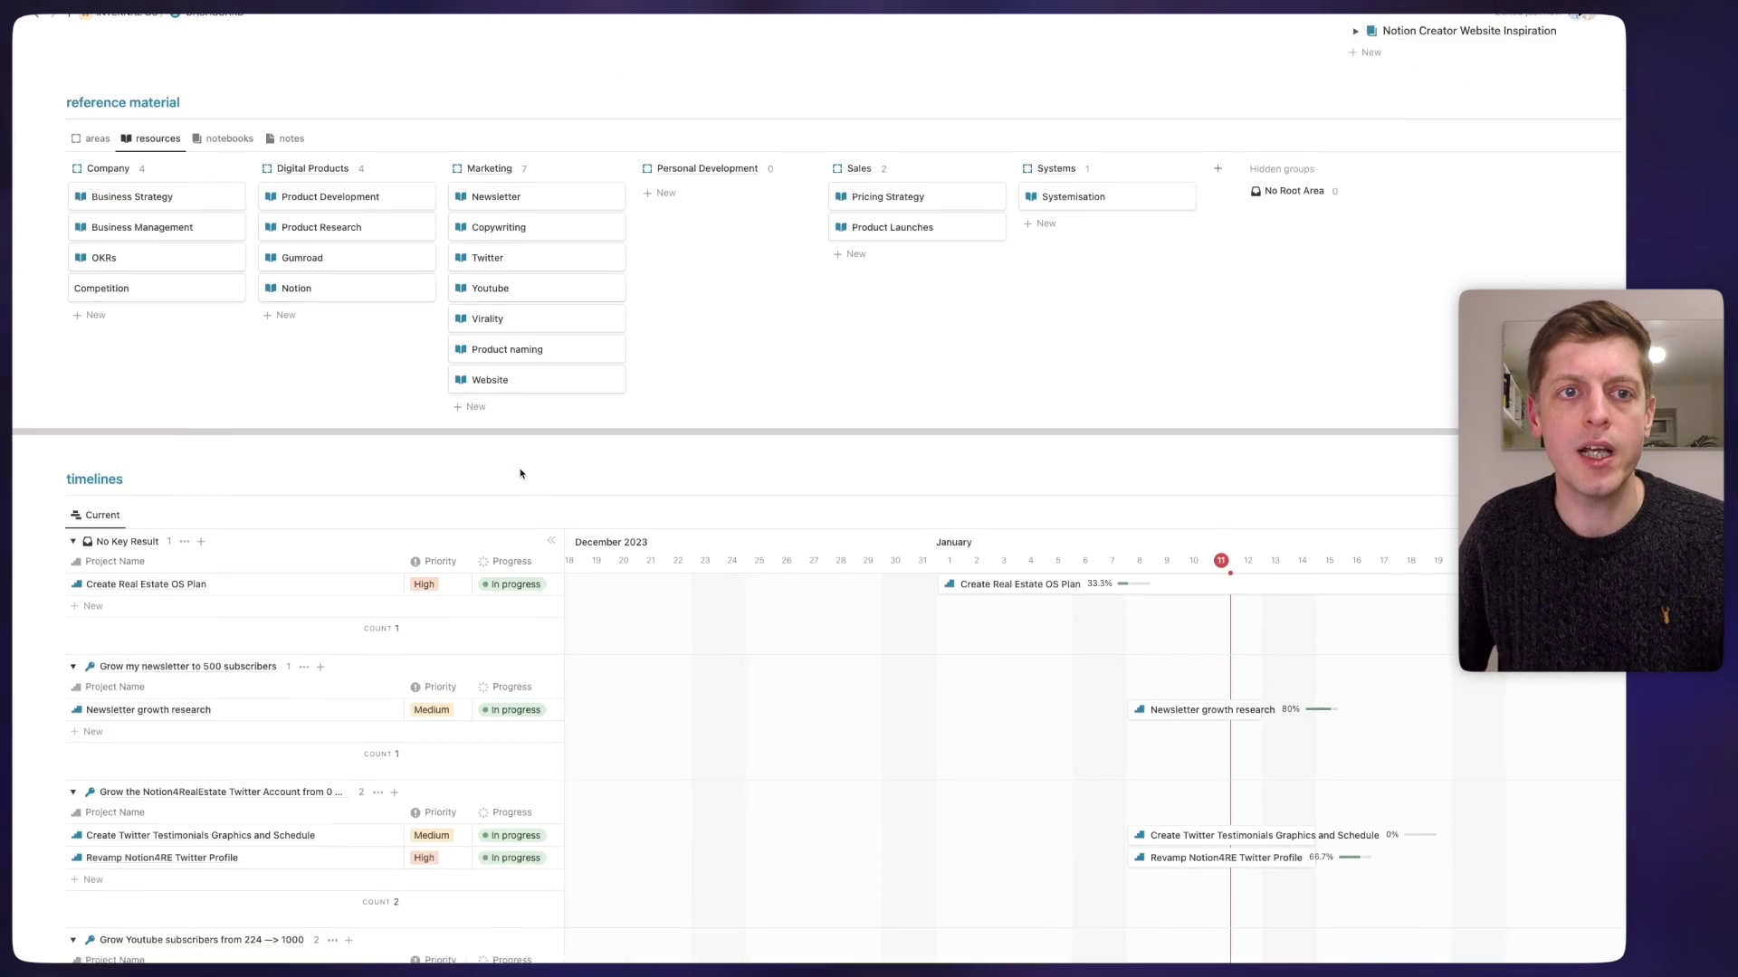
{"action": "scroll", "coordinate": [520, 474], "scroll_direction": "up", "scroll_amount": 3}
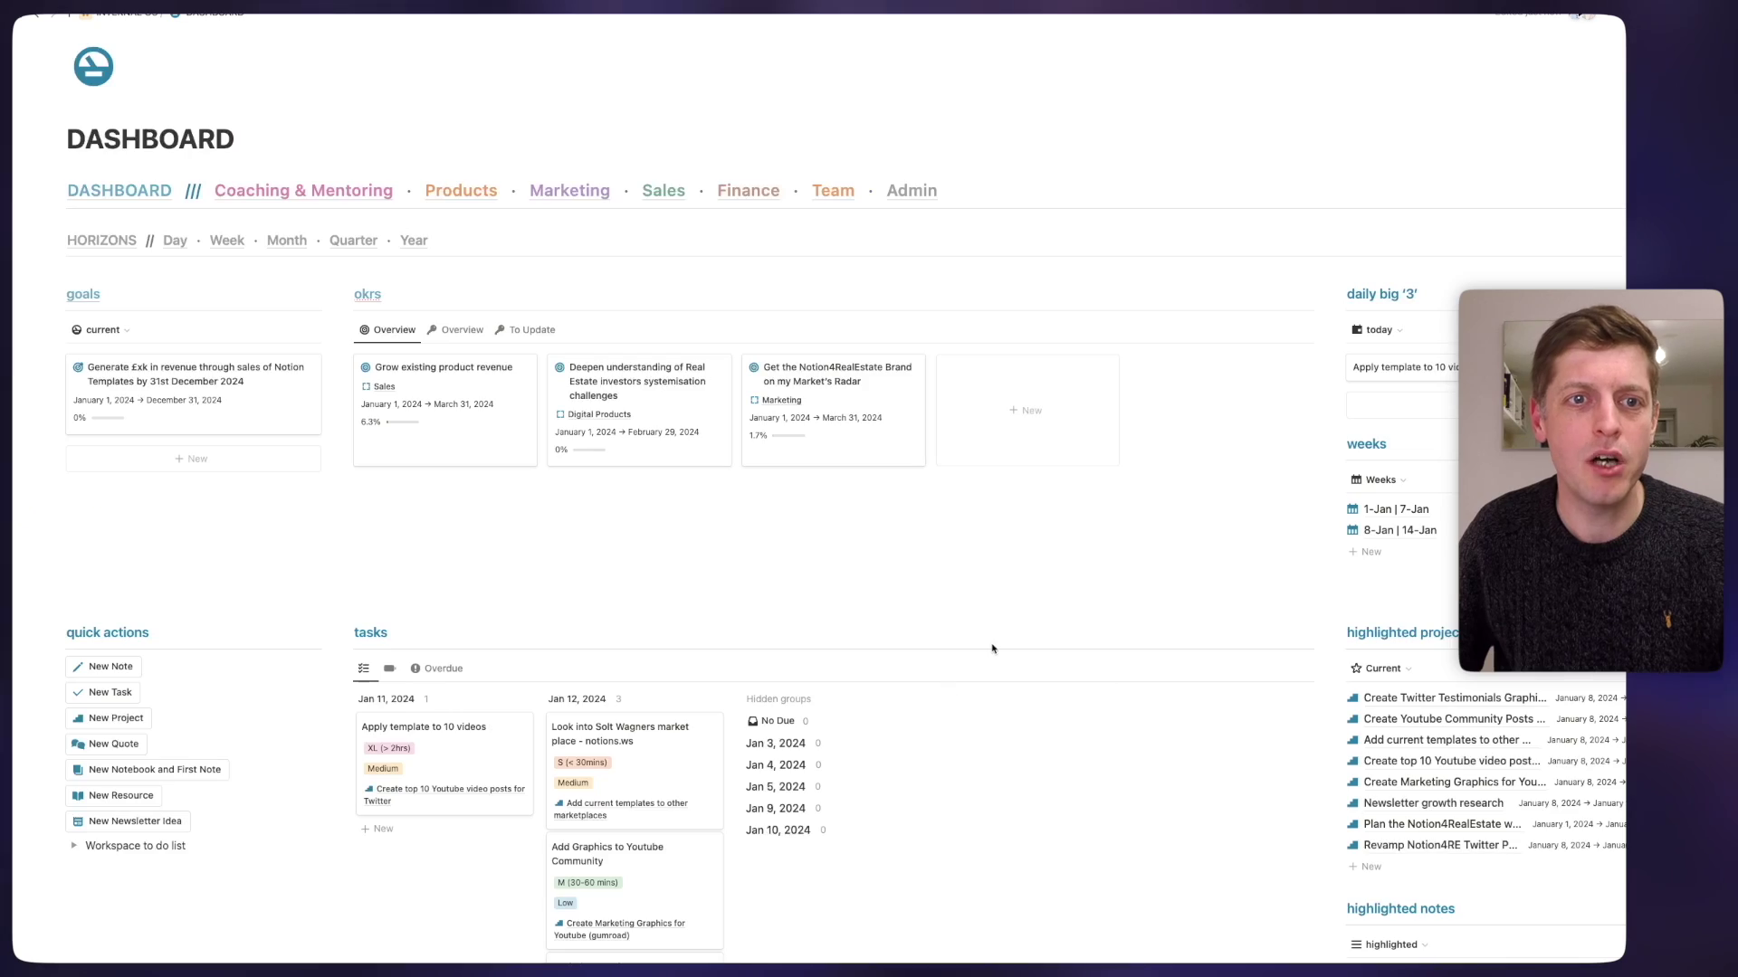
{"action": "scroll", "coordinate": [994, 647], "scroll_direction": "down", "scroll_amount": 15}
{"action": "scroll", "coordinate": [994, 647], "scroll_direction": "up", "scroll_amount": 15}
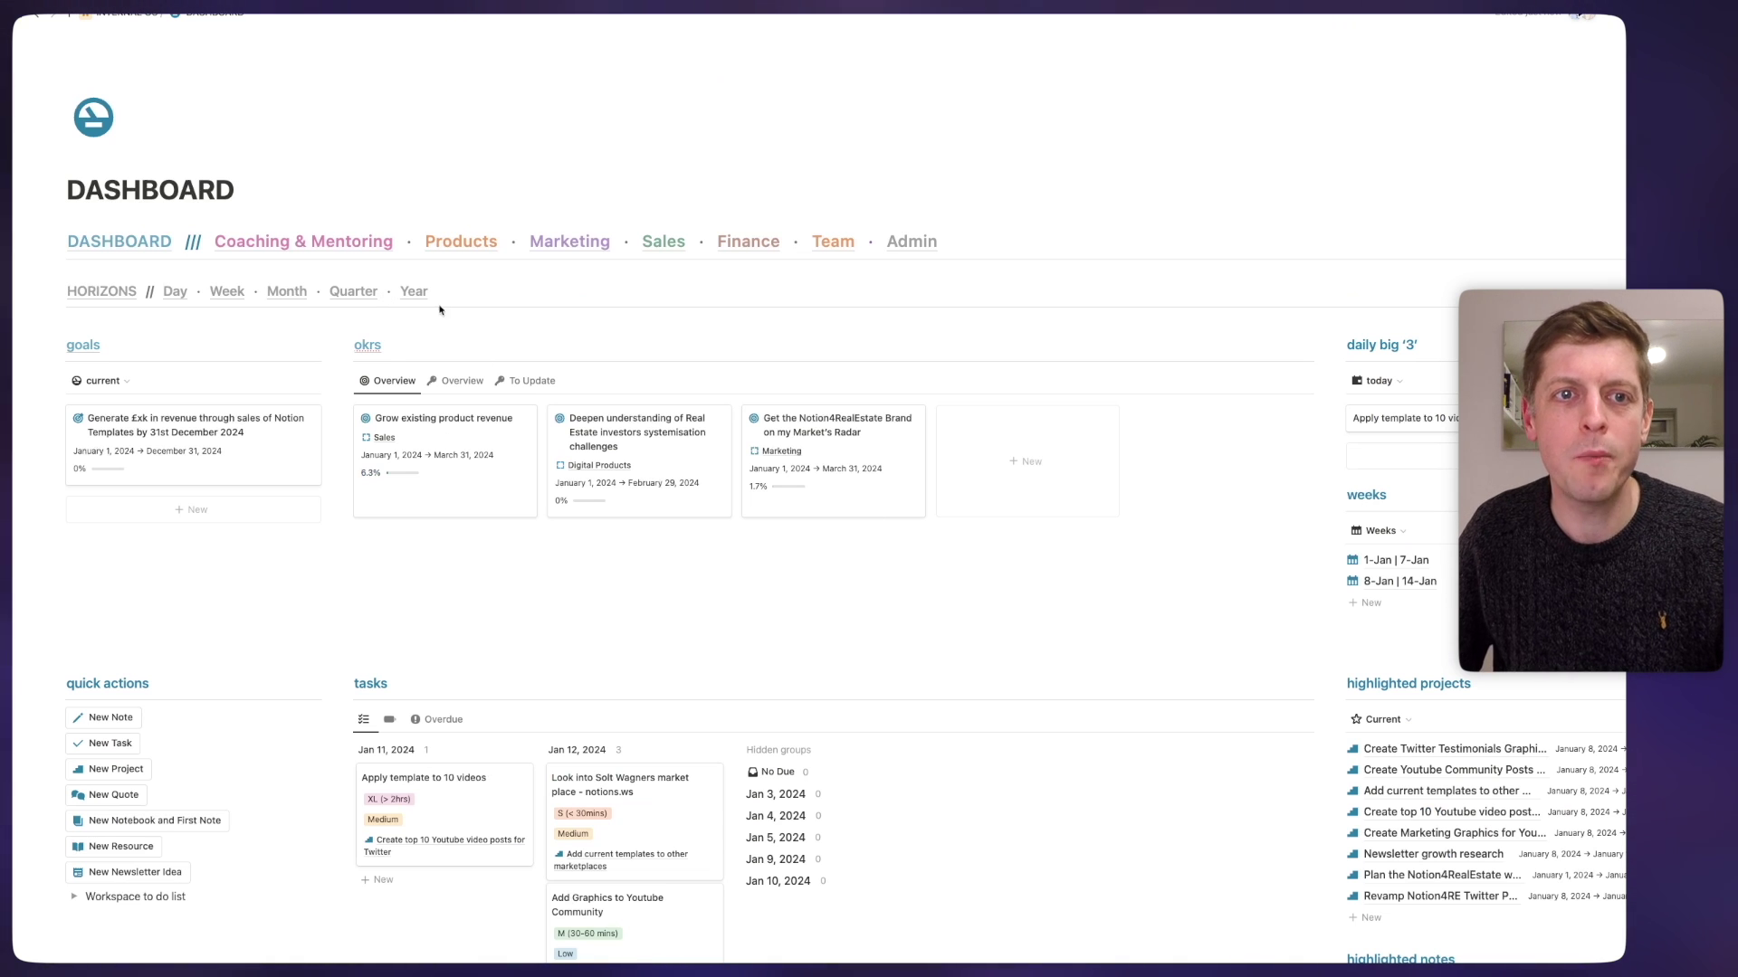
- Follow the navigation links to the Marketing page and its Youtube subpage, and return through Marketing to the main dashboard
{"action": "left_click", "coordinate": [567, 240]}
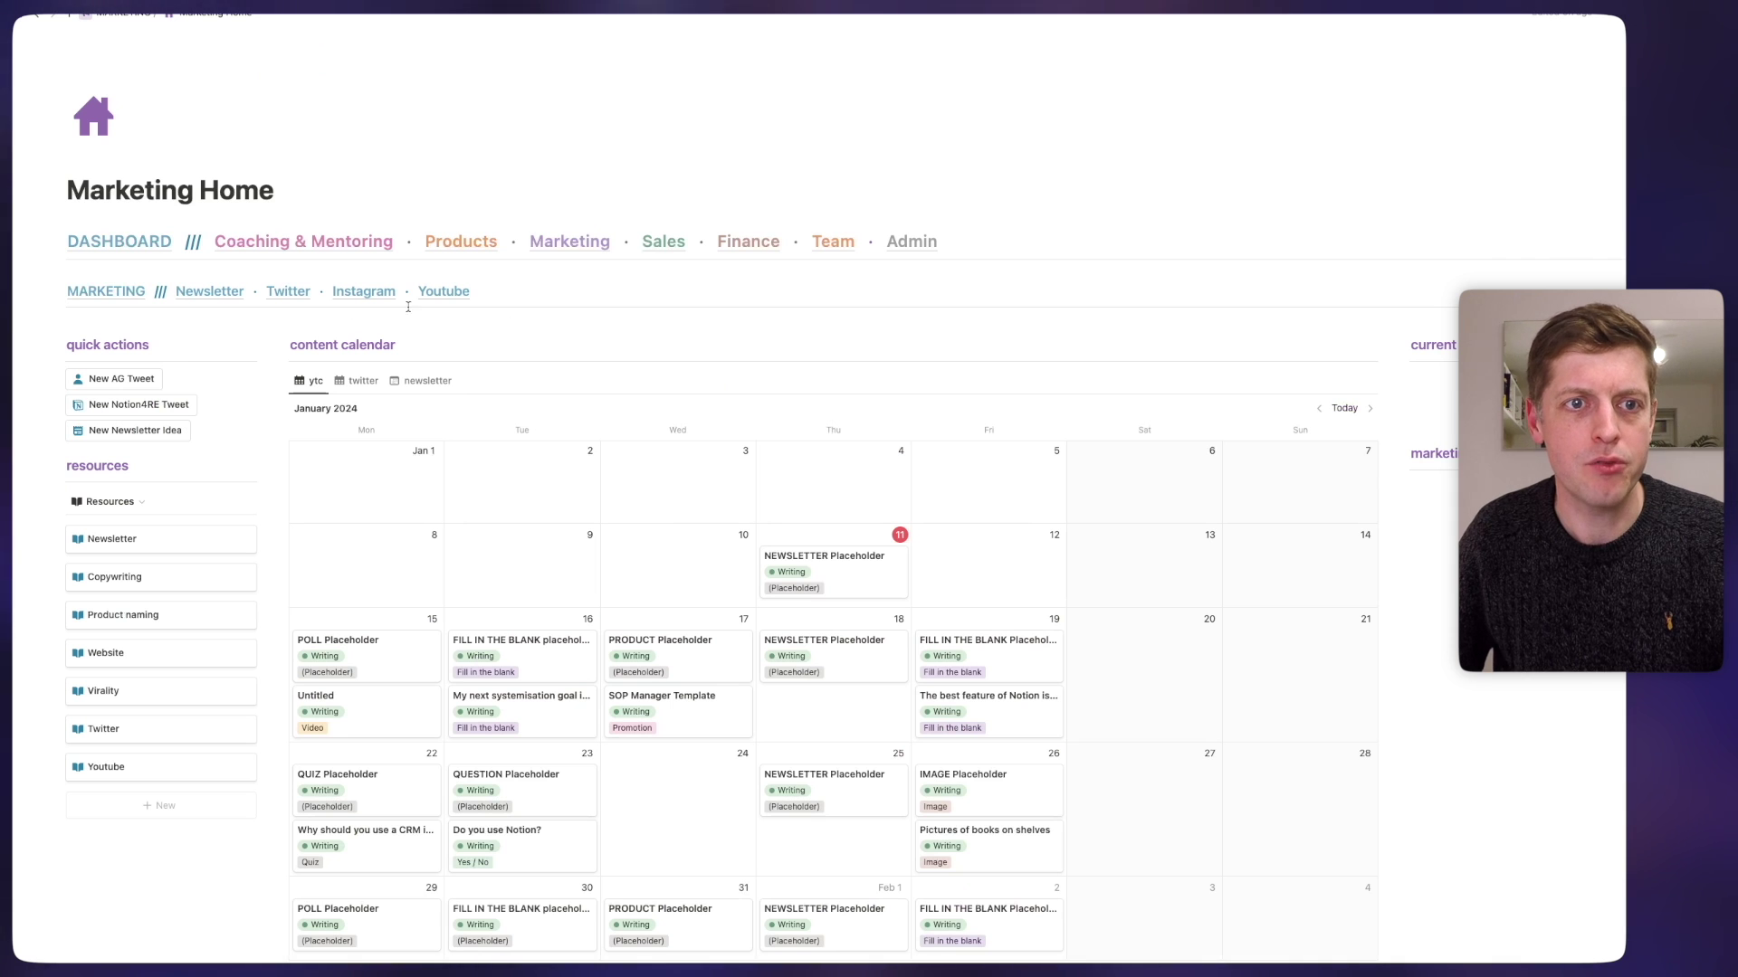
{"action": "left_click", "coordinate": [443, 291]}
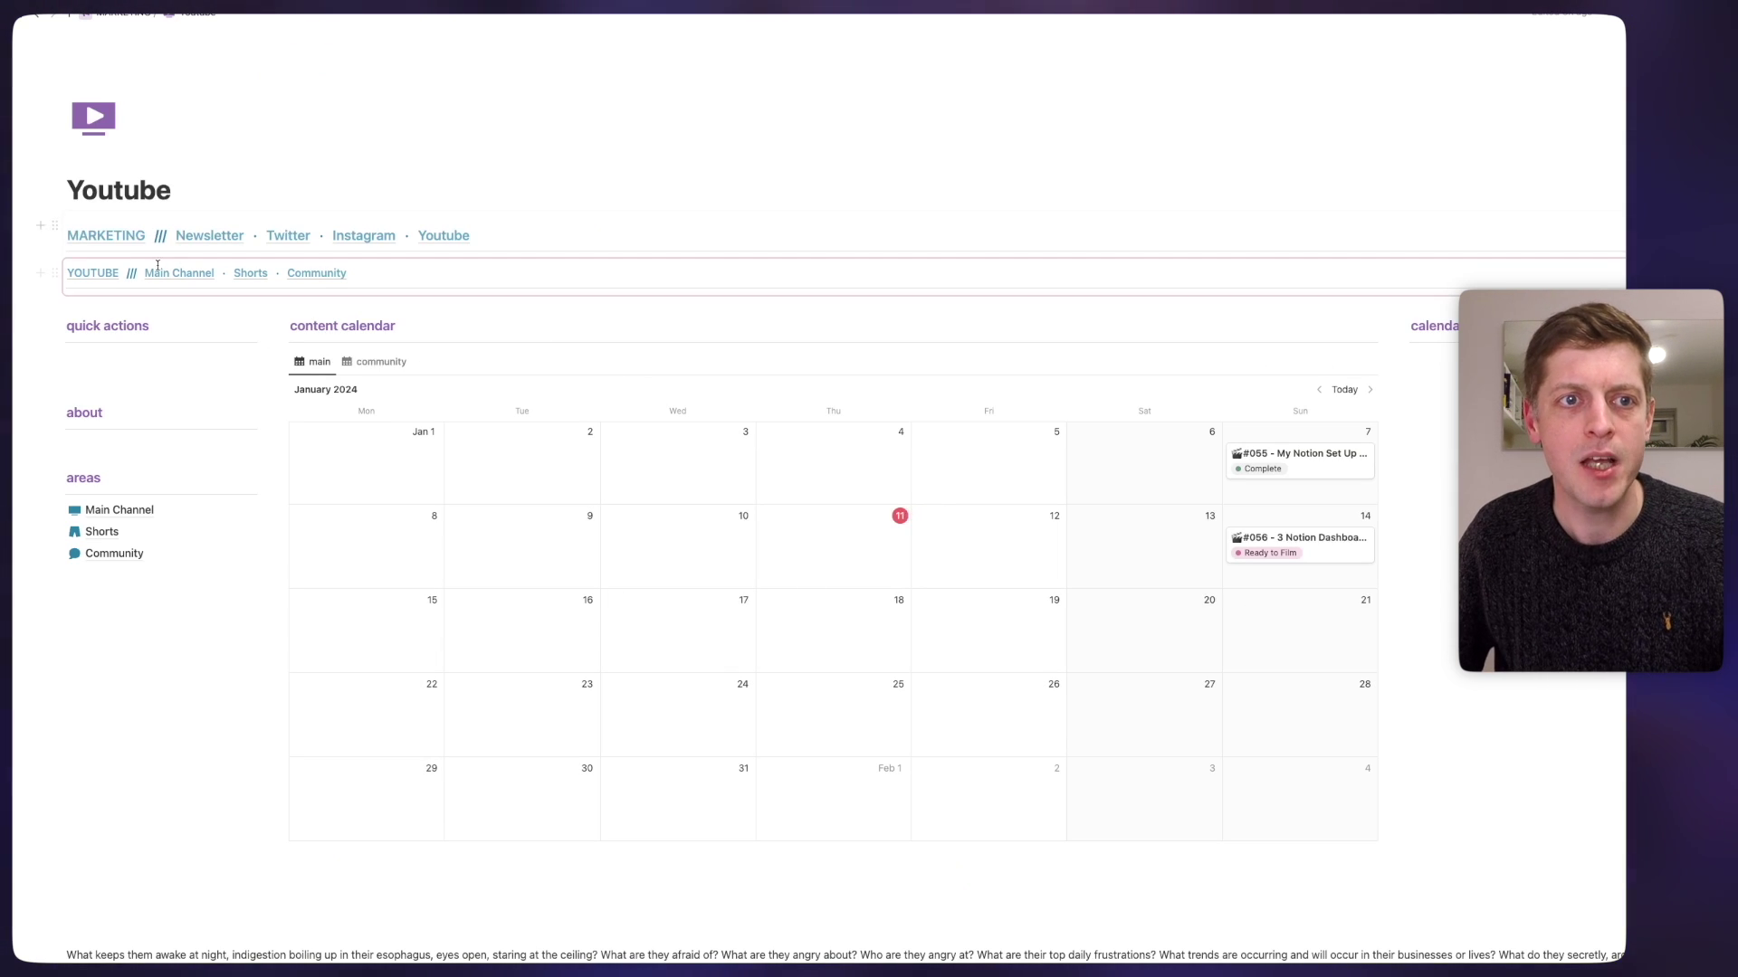
{"action": "left_click", "coordinate": [106, 237]}
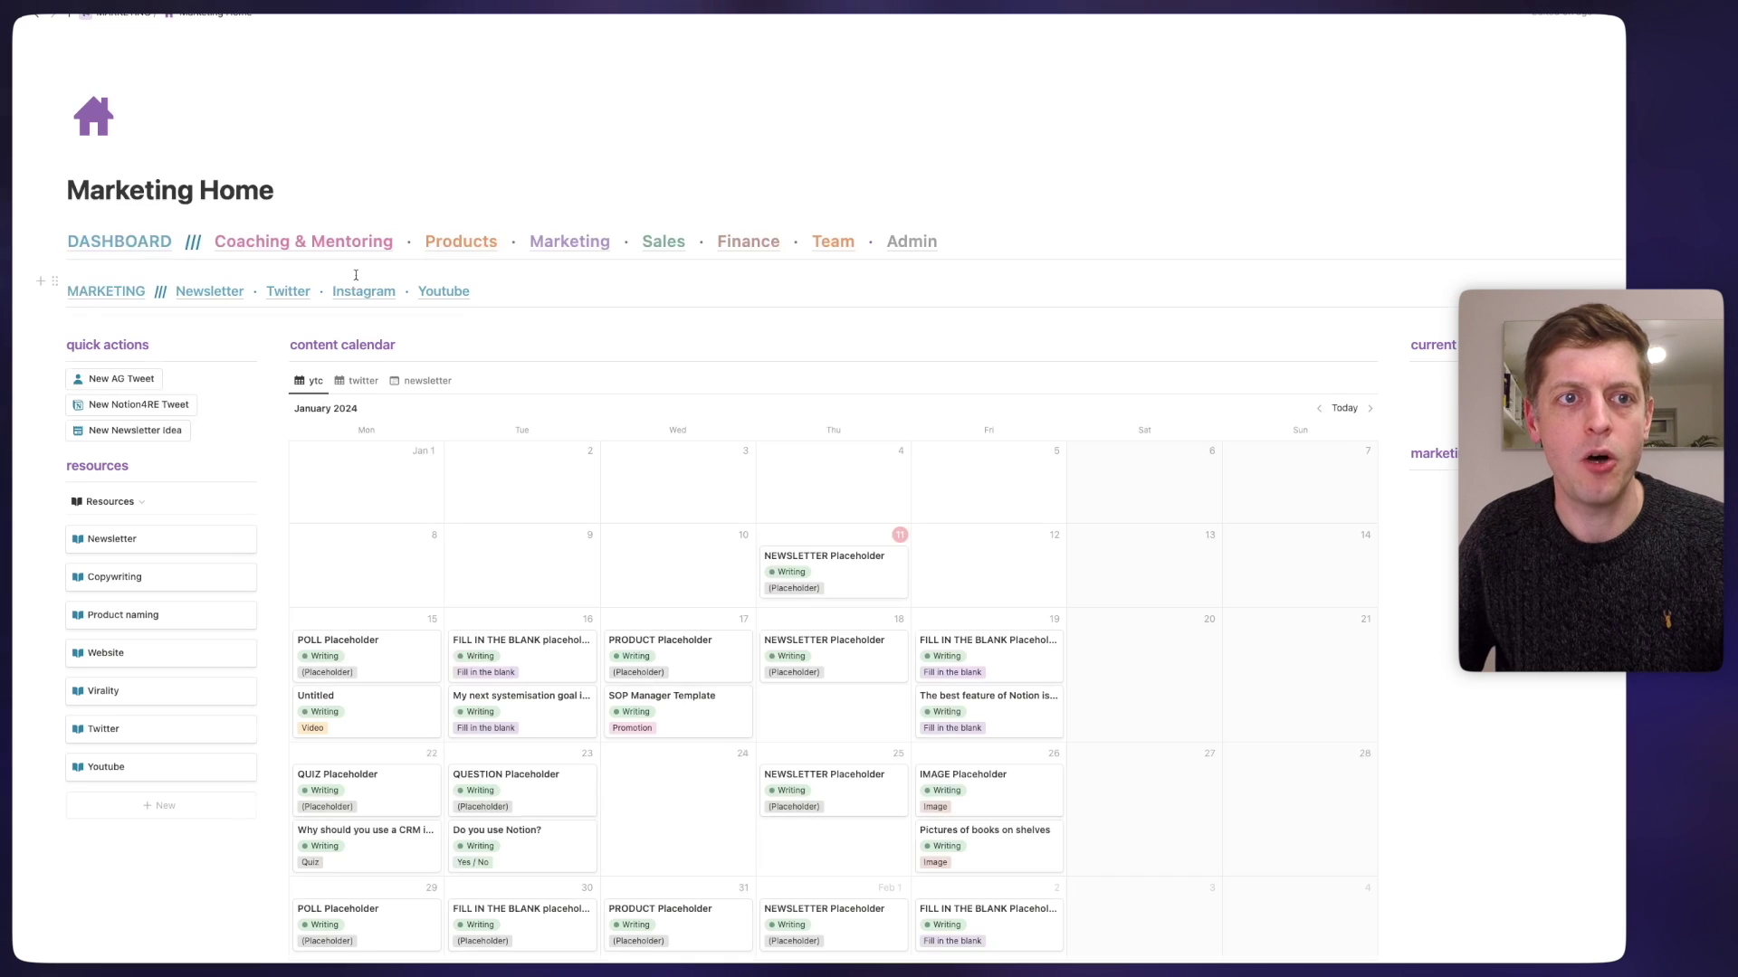
{"action": "left_click", "coordinate": [146, 244]}
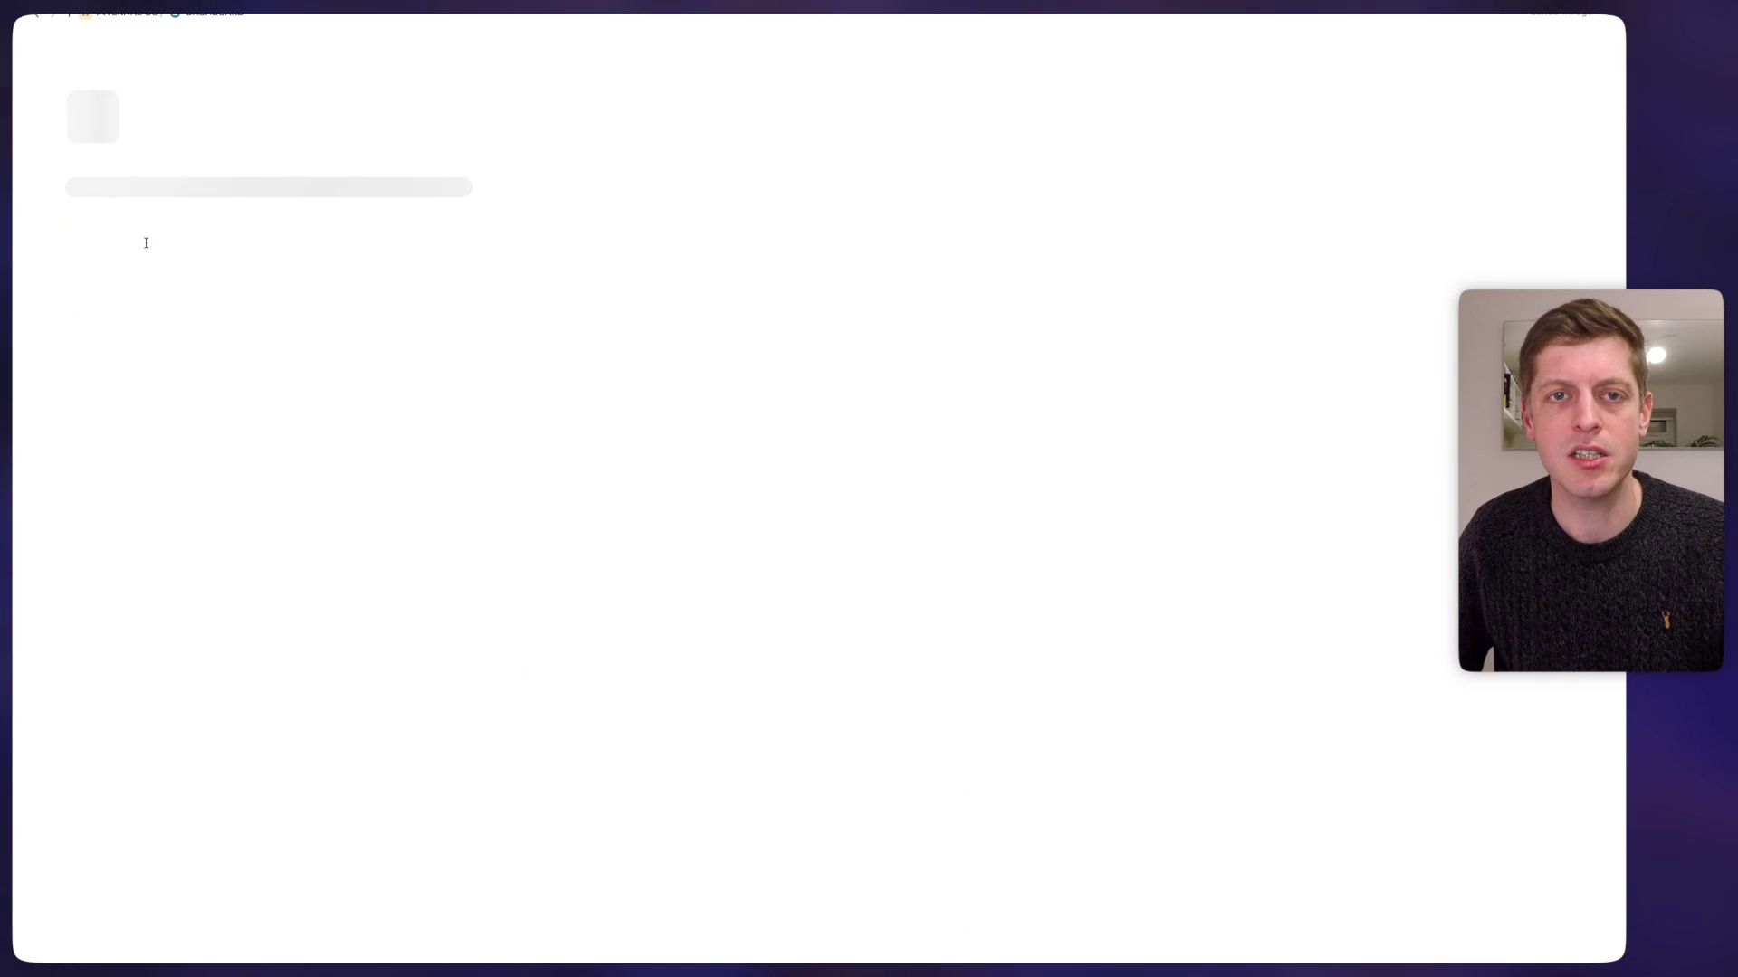